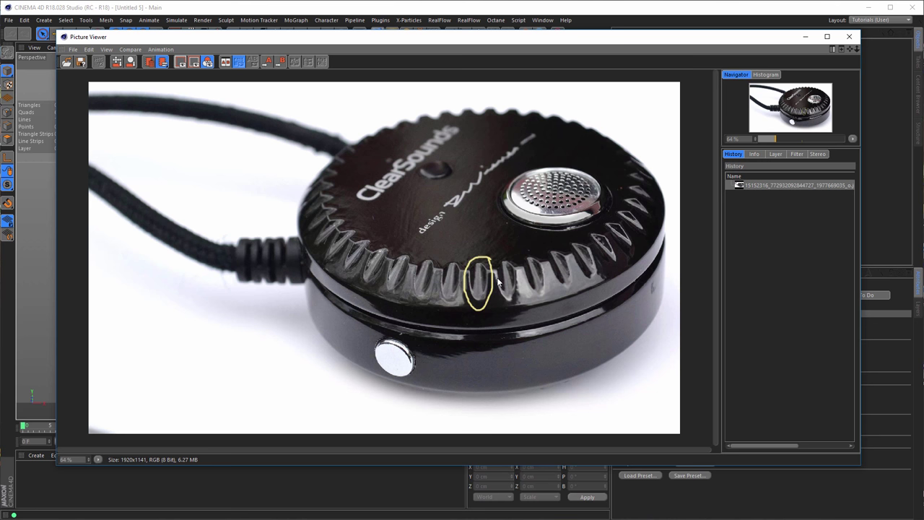
# Close the reference photo and add a Cylinder primitive to the scene.
pyautogui.click(849, 36)
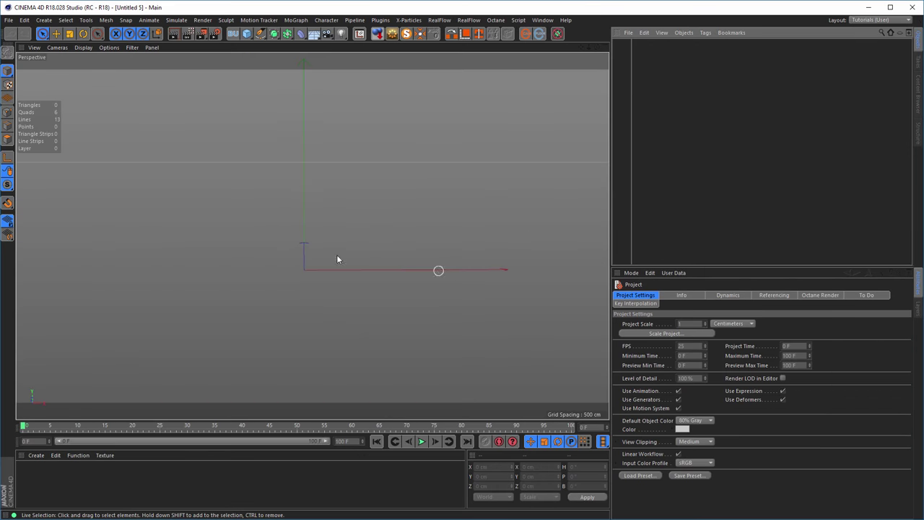
pyautogui.click(246, 34)
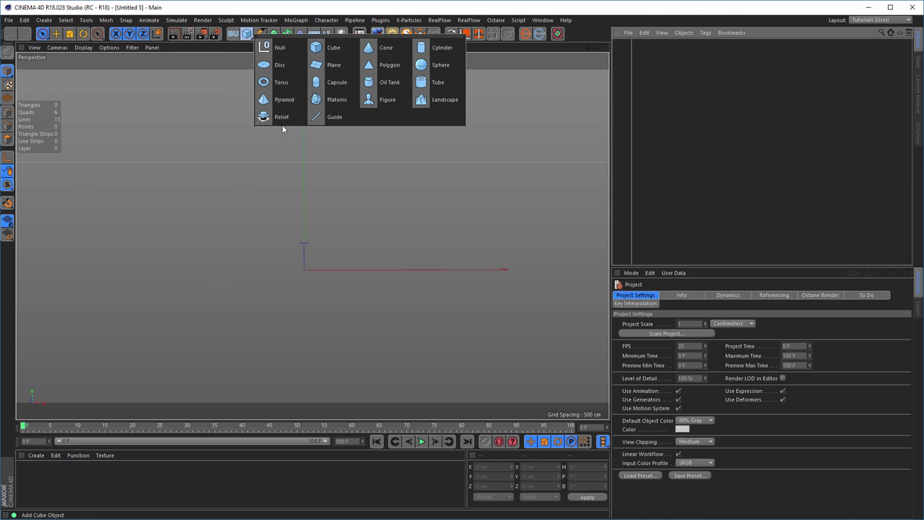
pyautogui.click(439, 46)
# Set the cylinder's height to 30 cm and orbit to look down on it.
pyautogui.click(694, 326)
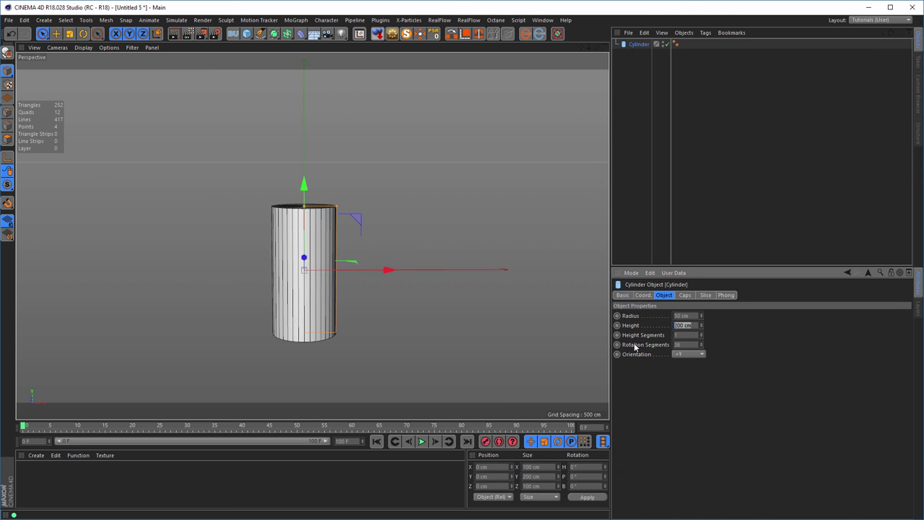
pyautogui.write('30')
pyautogui.press('Return')
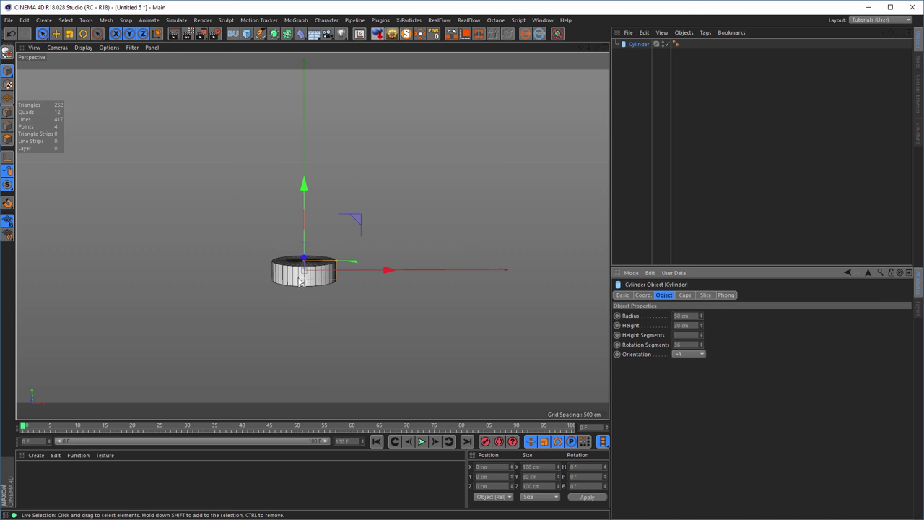
pyautogui.keyDown('alt'); pyautogui.moveTo(384, 268); pyautogui.dragTo(473, 285); pyautogui.keyUp('alt')
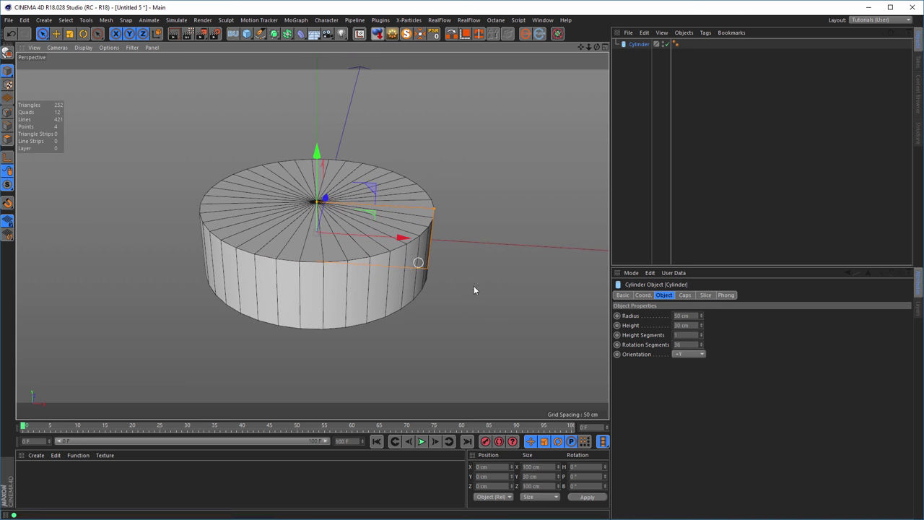
pyautogui.keyDown('alt'); pyautogui.moveTo(375, 213); pyautogui.dragTo(330, 183); pyautogui.keyUp('alt')
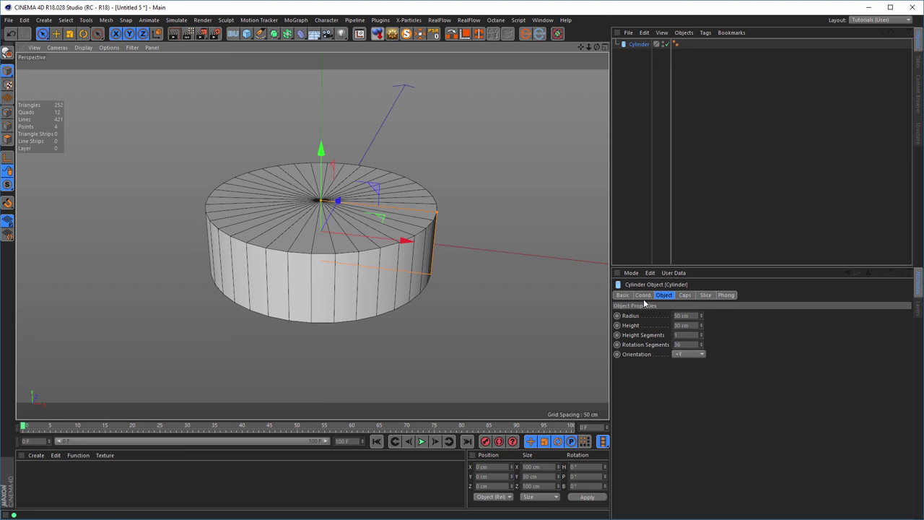
# Enable the cylinder's cap fillet with 1 segment and a 0 cm radius.
pyautogui.click(685, 296)
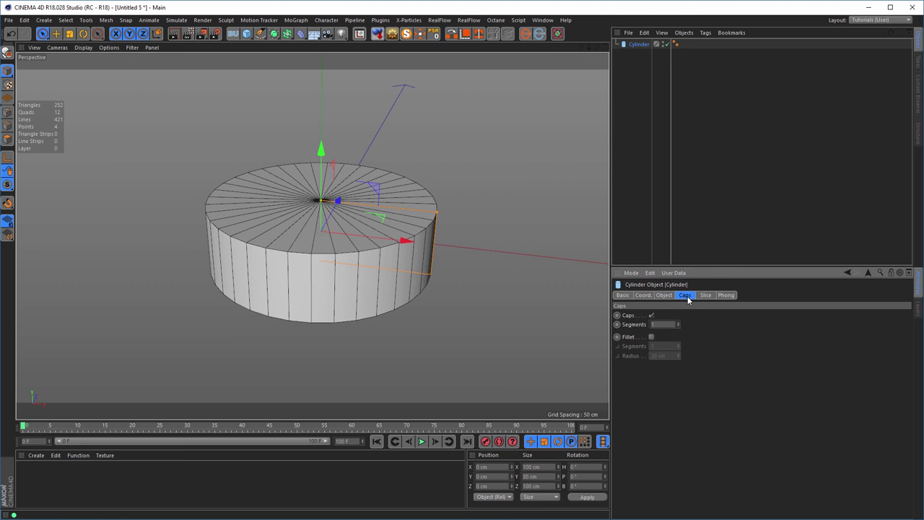
pyautogui.click(651, 336)
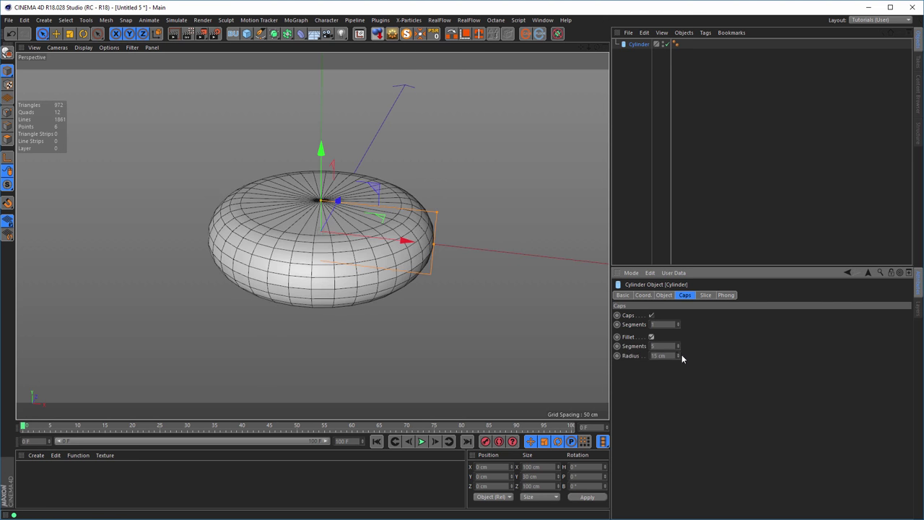
pyautogui.moveTo(677, 349); pyautogui.dragTo(639, 366)
pyautogui.write('0')
pyautogui.press('Return')
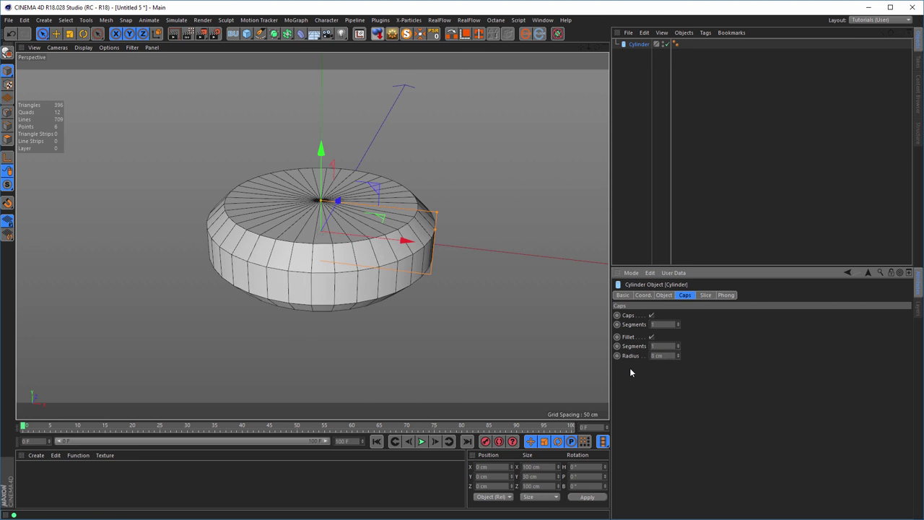
pyautogui.scroll(4, 295, 250)
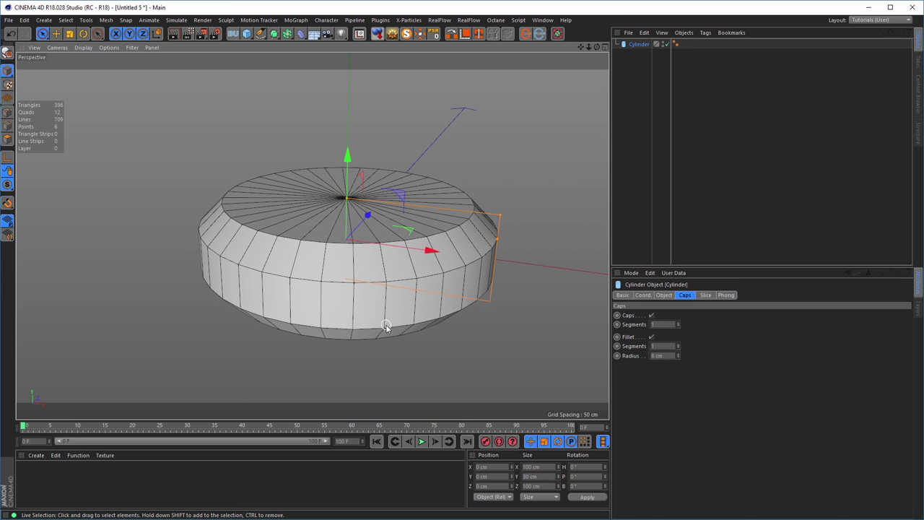
# Raise the cylinder's cap segments to 3.
pyautogui.click(668, 295)
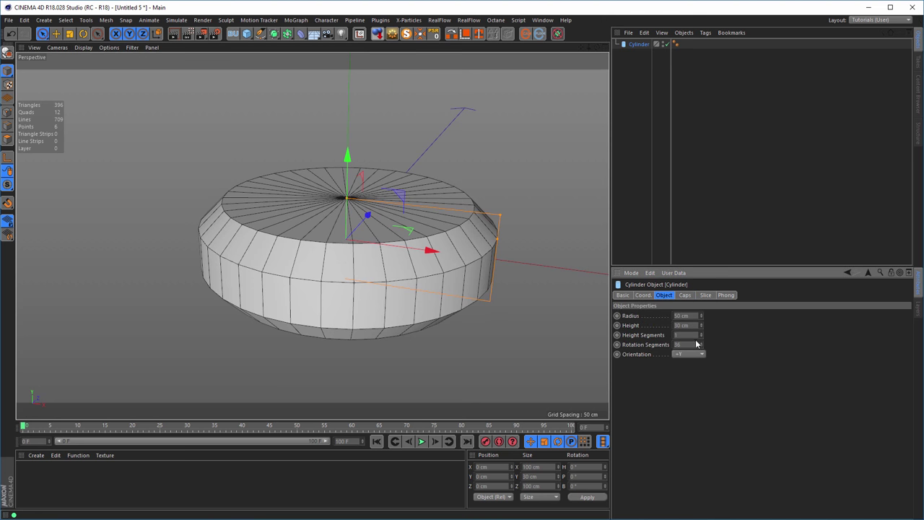
pyautogui.click(685, 295)
pyautogui.click(678, 323)
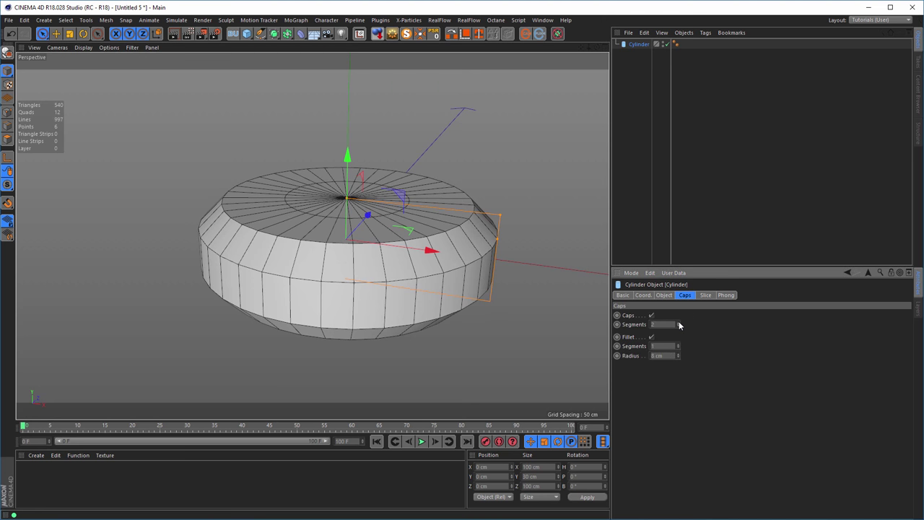
pyautogui.click(678, 322)
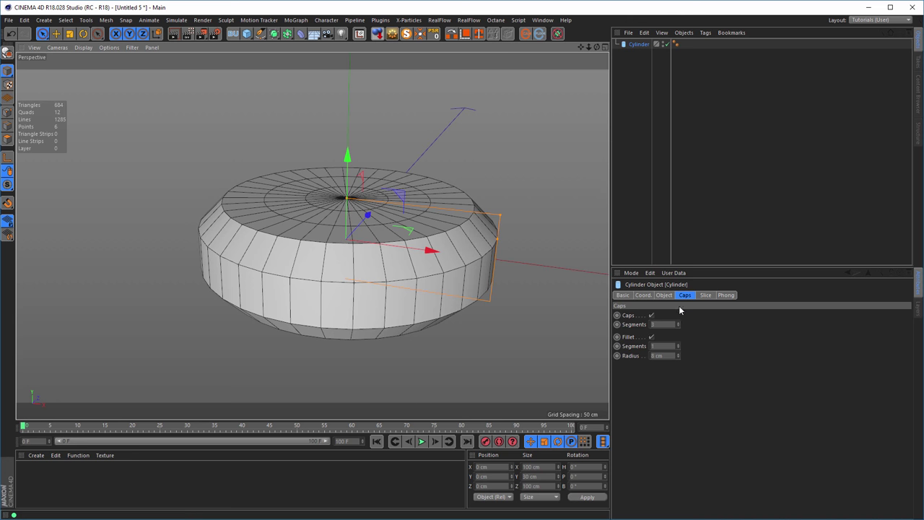
# Enable Slice on the cylinder with a 45° end angle, then orbit to check the wedge.
pyautogui.click(704, 296)
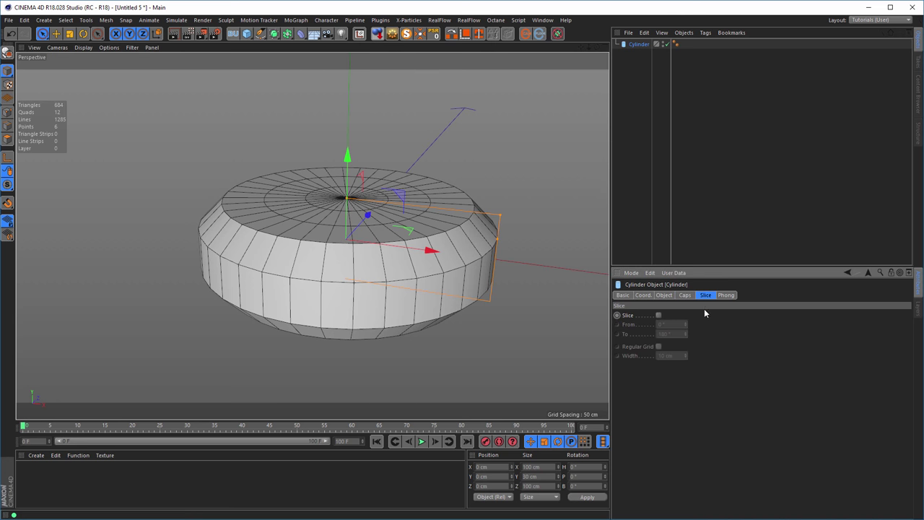
pyautogui.click(657, 315)
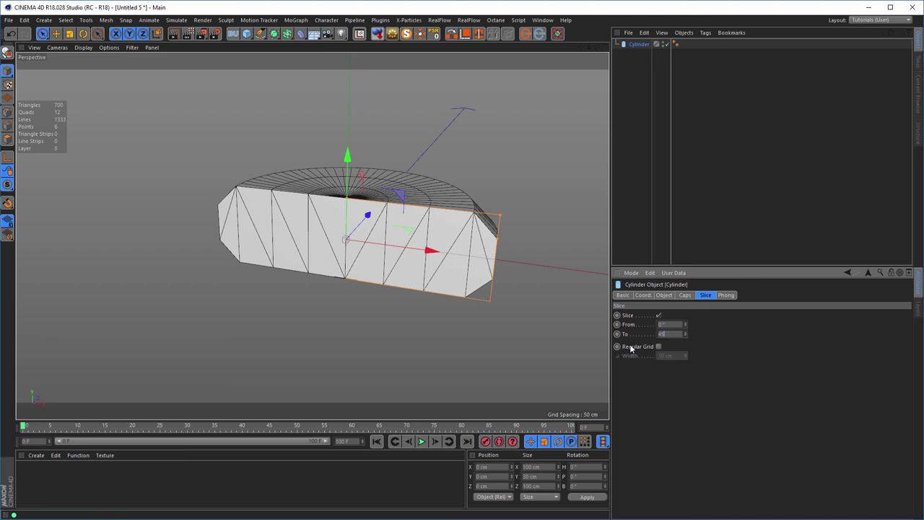
pyautogui.press('Return')
pyautogui.keyDown('alt'); pyautogui.moveTo(510, 252); pyautogui.dragTo(217, 262); pyautogui.keyUp('alt')
pyautogui.keyDown('alt'); pyautogui.moveTo(298, 262); pyautogui.dragTo(323, 240); pyautogui.keyUp('alt')
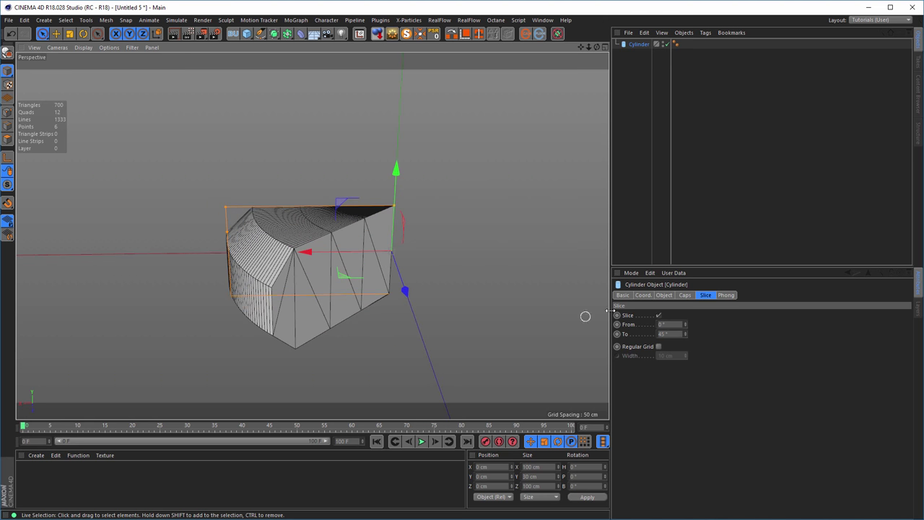
# Set the wedge's rotation segments to 8.
pyautogui.click(664, 297)
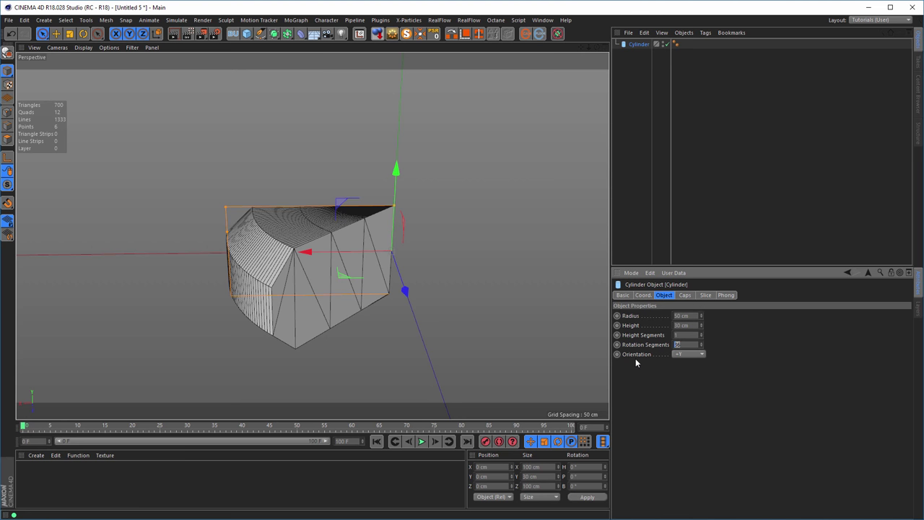
pyautogui.write('8')
pyautogui.press('Return')
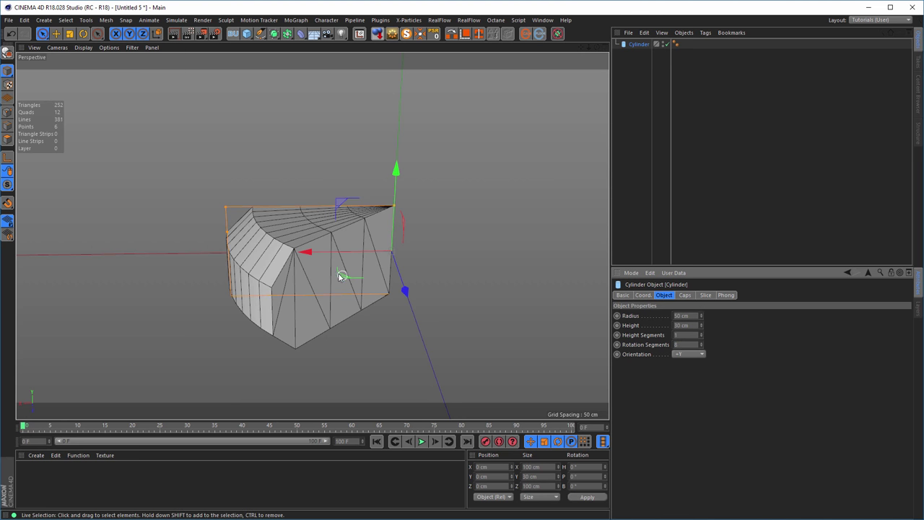
pyautogui.moveTo(365, 278)
pyautogui.keyDown('alt'); pyautogui.mouseDown()
pyautogui.moveTo(361, 267)
pyautogui.moveTo(354, 300)
pyautogui.moveTo(365, 269)
pyautogui.mouseUp(); pyautogui.keyUp('alt')
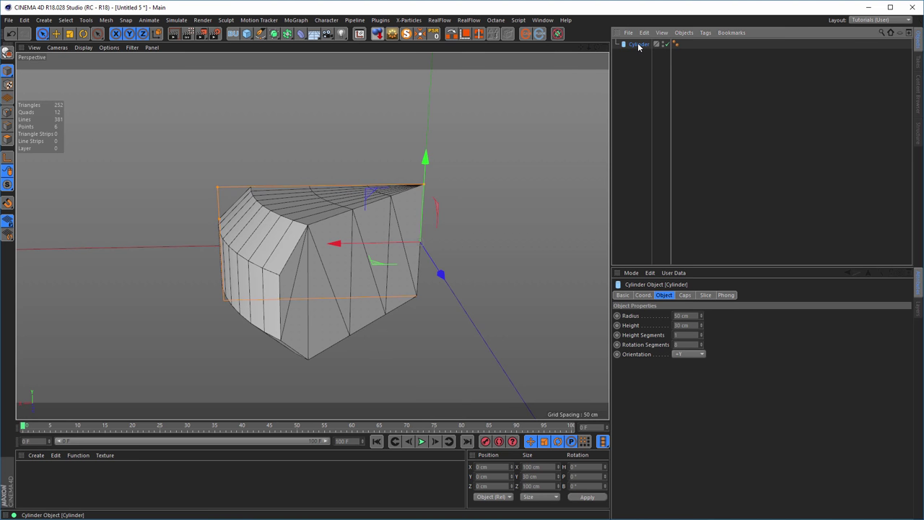
# Duplicate the cylinder, disable the original, and make the copy an editable polygon mesh.
pyautogui.keyDown('ctrl'); pyautogui.moveTo(638, 45); pyautogui.dragTo(642, 110); pyautogui.keyUp('ctrl')
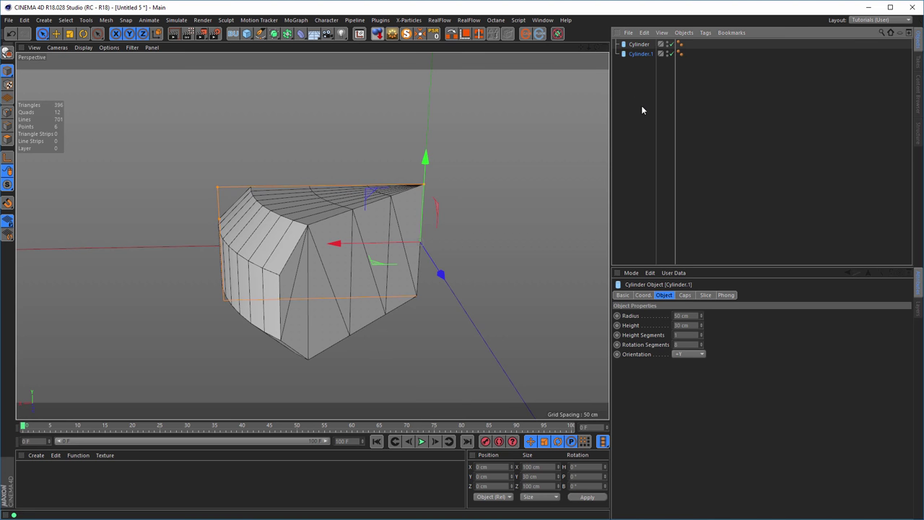
pyautogui.click(671, 44)
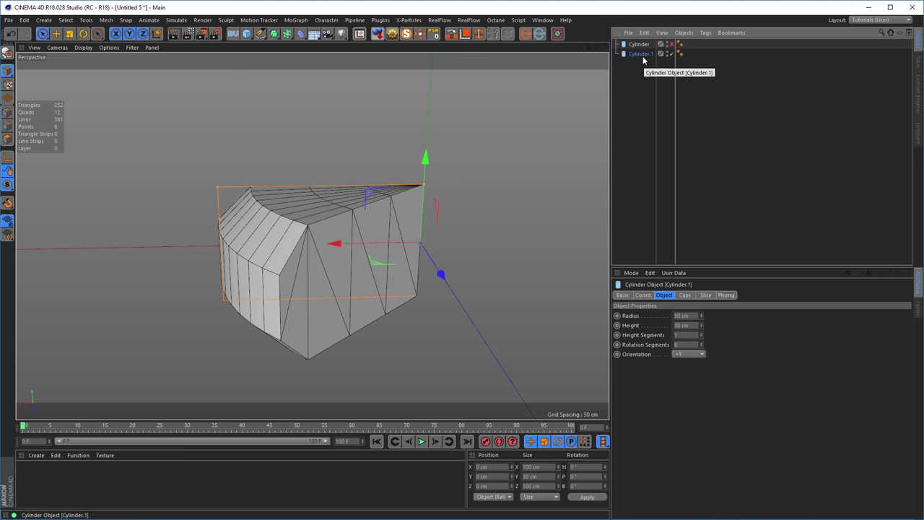
pyautogui.click(394, 35)
pyautogui.click(546, 296)
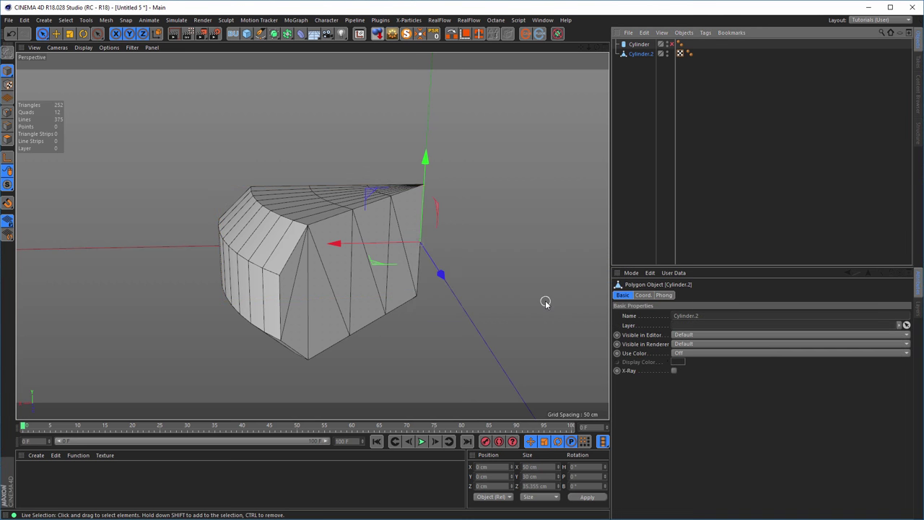
# Select and delete the wedge's flat cut faces, leaving an open shell.
pyautogui.click(8, 140)
pyautogui.click(299, 276)
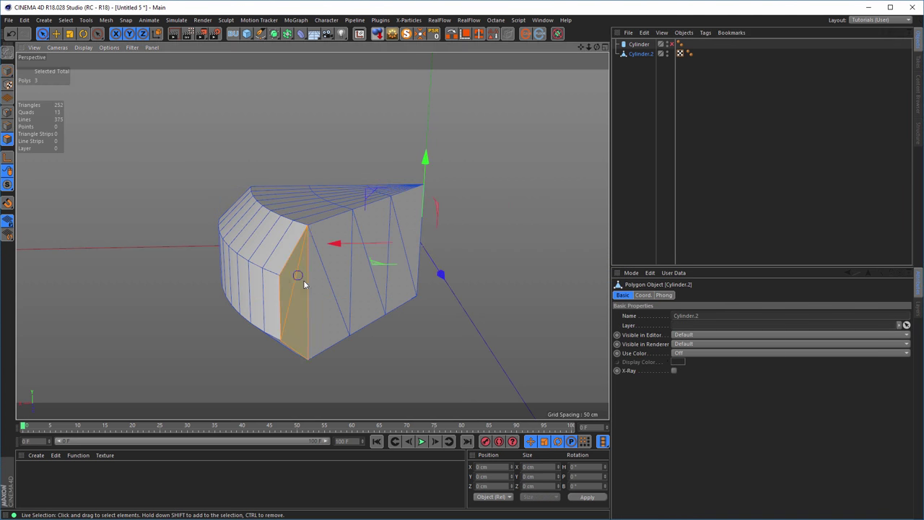
pyautogui.moveTo(303, 280)
pyautogui.mouseDown()
pyautogui.moveTo(479, 252)
pyautogui.moveTo(376, 248)
pyautogui.moveTo(390, 242)
pyautogui.moveTo(266, 213)
pyautogui.moveTo(134, 221)
pyautogui.moveTo(139, 239)
pyautogui.moveTo(290, 296)
pyautogui.moveTo(312, 296)
pyautogui.moveTo(210, 287)
pyautogui.moveTo(107, 237)
pyautogui.mouseUp()
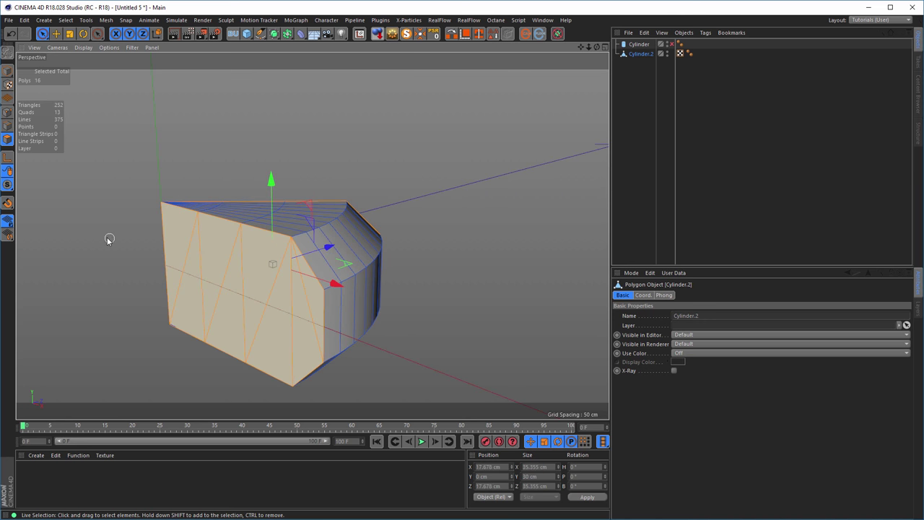
pyautogui.press('Delete')
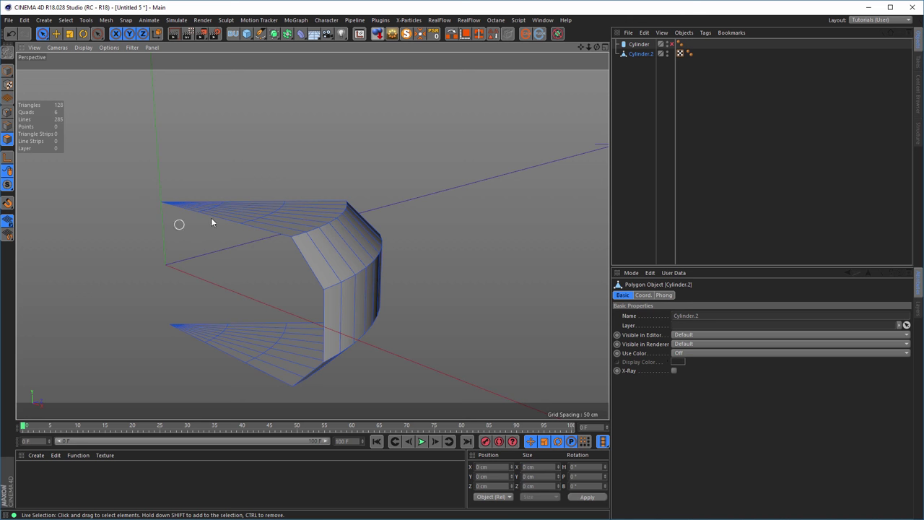
pyautogui.keyDown('alt'); pyautogui.moveTo(211, 223); pyautogui.dragTo(480, 223); pyautogui.keyUp('alt')
pyautogui.keyDown('alt'); pyautogui.moveTo(268, 233); pyautogui.dragTo(344, 181); pyautogui.keyUp('alt')
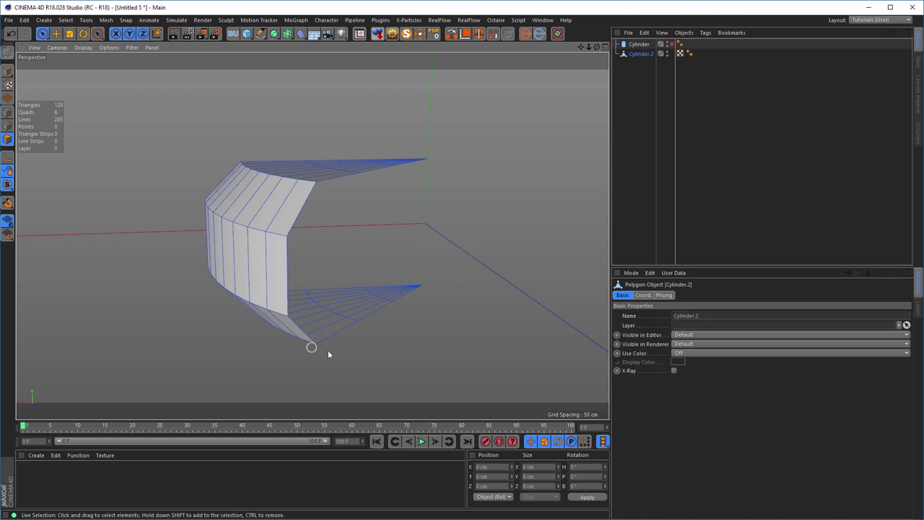
# Box-select the bottom two rows of points and scale them flat vertically.
pyautogui.middleClick(234, 353)
pyautogui.scroll(5, 369, 225)
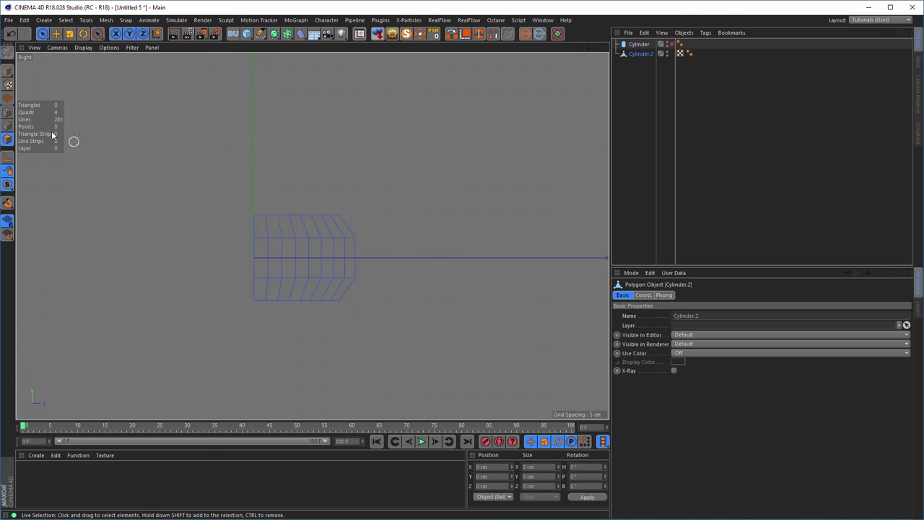
pyautogui.click(7, 112)
pyautogui.click(41, 35)
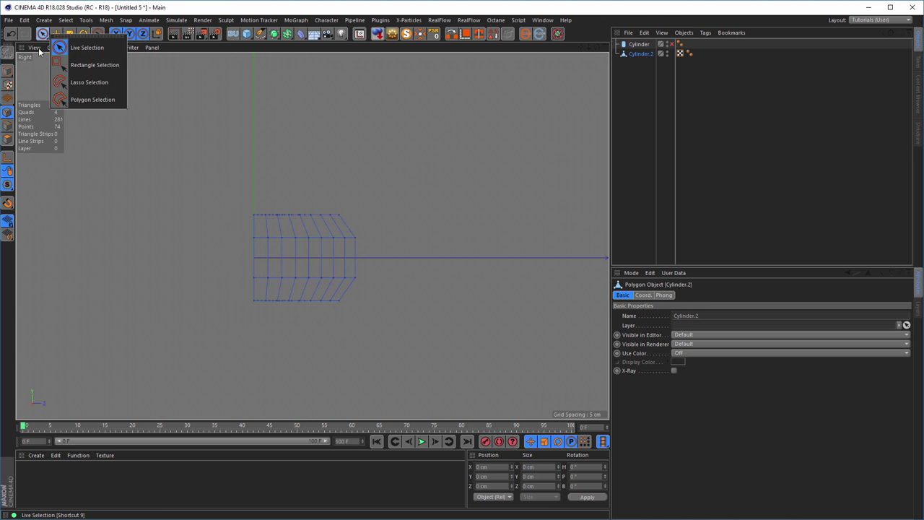
pyautogui.click(78, 65)
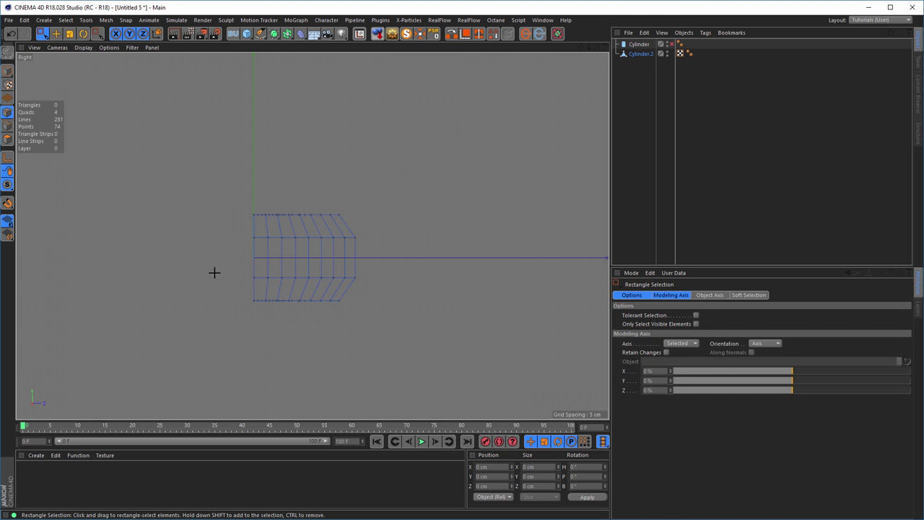
pyautogui.moveTo(212, 263); pyautogui.dragTo(458, 346)
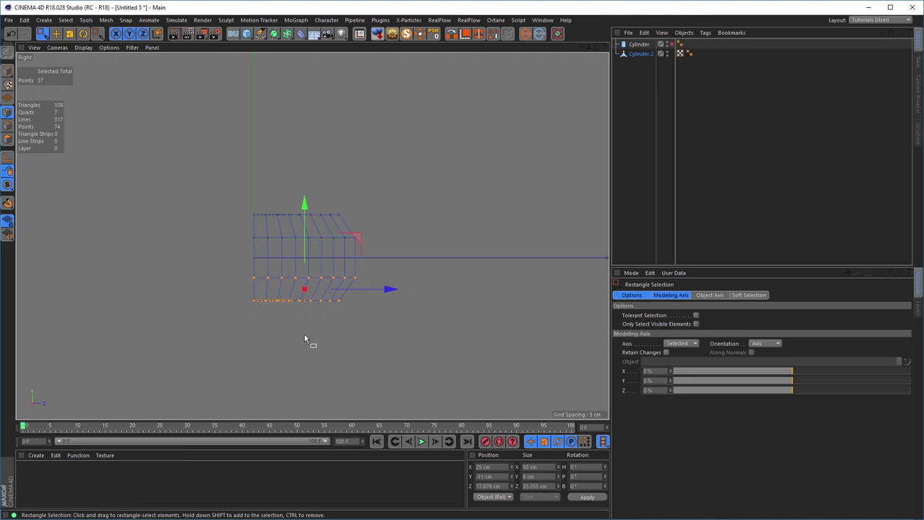
pyautogui.press('t')
pyautogui.moveTo(303, 207); pyautogui.dragTo(269, 276)
# Return to the enlarged perspective view and switch to Edges mode.
pyautogui.middleClick(286, 308)
pyautogui.middleClick(215, 198)
pyautogui.keyDown('alt'); pyautogui.moveTo(275, 252); pyautogui.dragTo(301, 264, button='middle'); pyautogui.keyUp('alt')
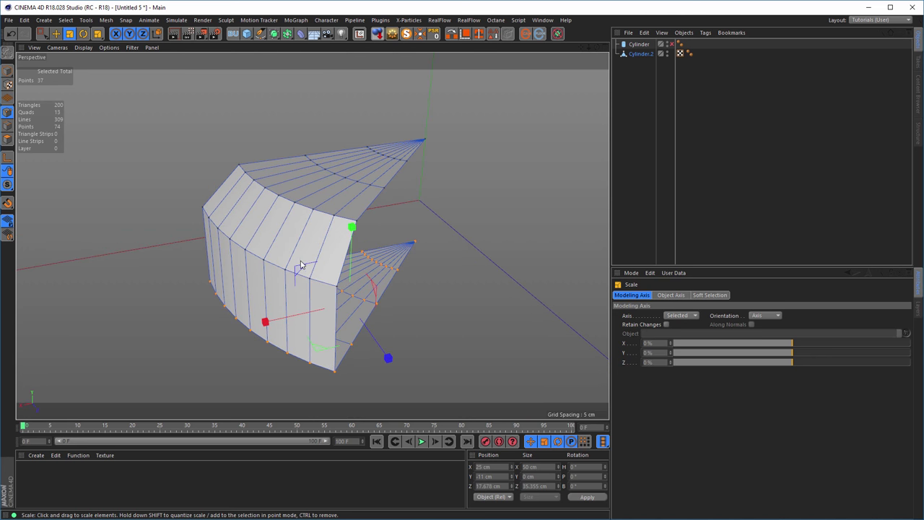
pyautogui.keyDown('alt'); pyautogui.moveTo(306, 230); pyautogui.dragTo(312, 260, button='middle'); pyautogui.keyUp('alt')
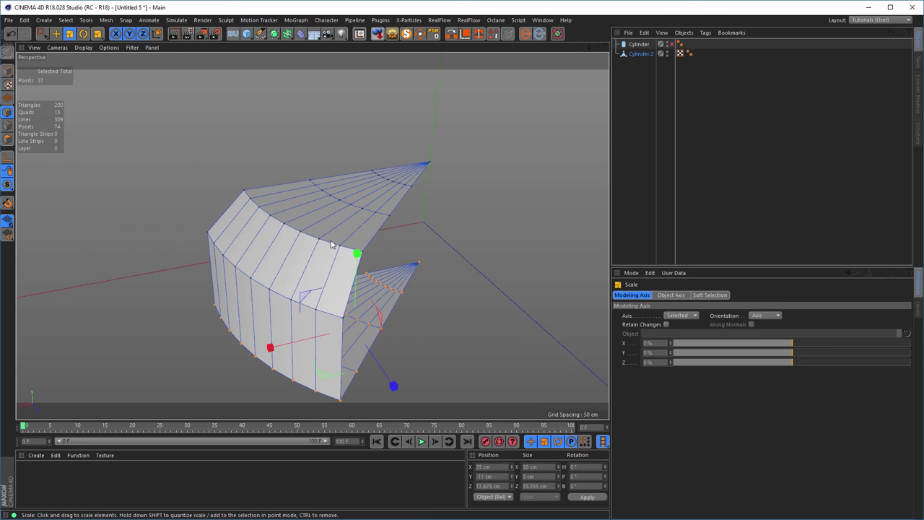
pyautogui.moveTo(330, 241)
pyautogui.keyDown('alt'); pyautogui.mouseDown()
pyautogui.moveTo(373, 189)
pyautogui.moveTo(360, 230)
pyautogui.moveTo(344, 237)
pyautogui.mouseUp(); pyautogui.keyUp('alt')
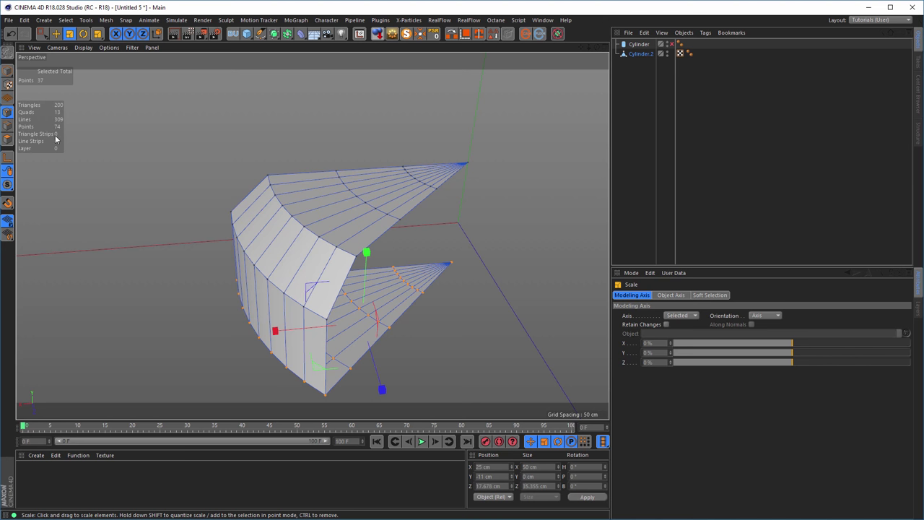
pyautogui.click(8, 126)
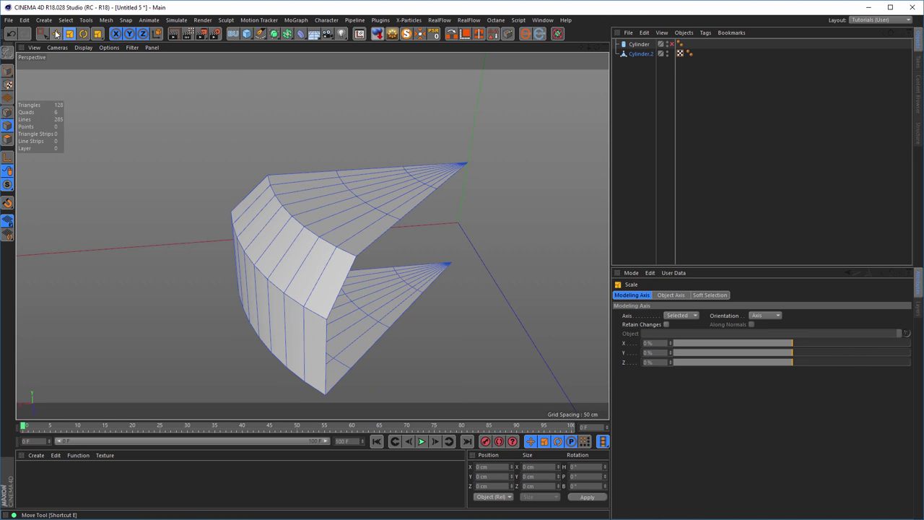
# Edge Slide the top face's edge loop toward the outer rim by about 4.6 cm.
pyautogui.press('e')
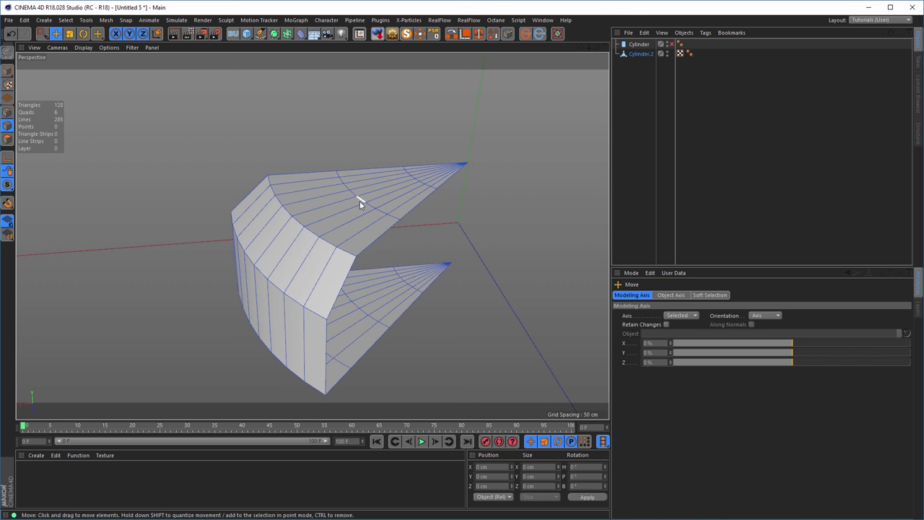
pyautogui.doubleClick(359, 200)
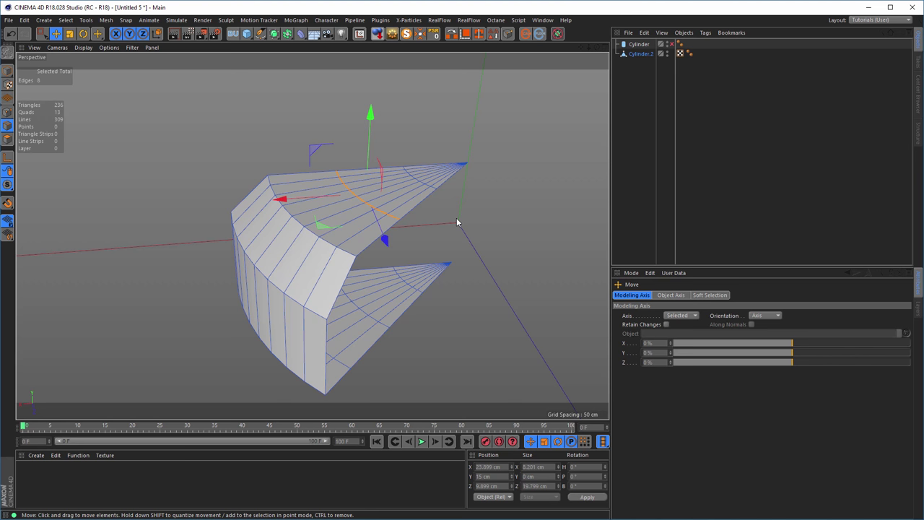
pyautogui.press('m')
pyautogui.press('o')
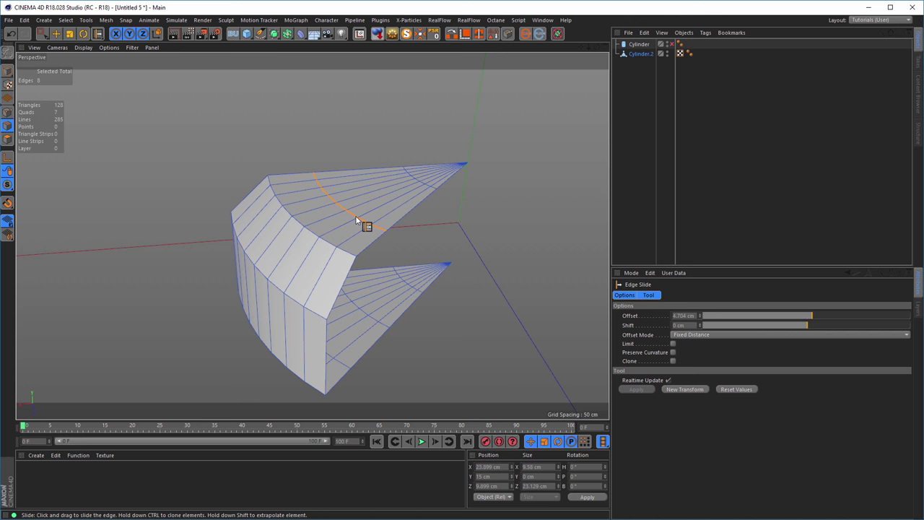
pyautogui.moveTo(355, 215)
pyautogui.mouseDown()
pyautogui.moveTo(363, 221)
pyautogui.moveTo(375, 208)
pyautogui.moveTo(369, 195)
pyautogui.moveTo(354, 218)
pyautogui.moveTo(310, 237)
pyautogui.moveTo(342, 207)
pyautogui.moveTo(364, 223)
pyautogui.mouseUp()
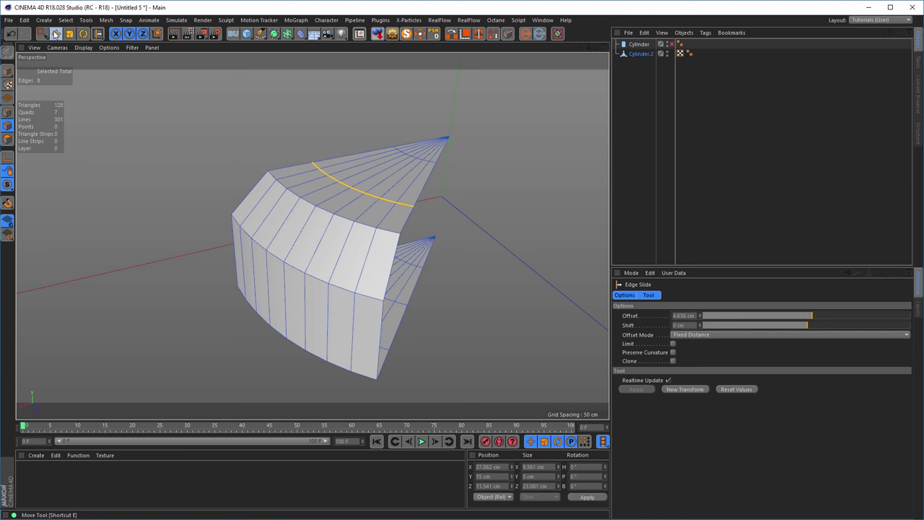
# Select the top and bottom outer rim edge loops.
pyautogui.click(56, 33)
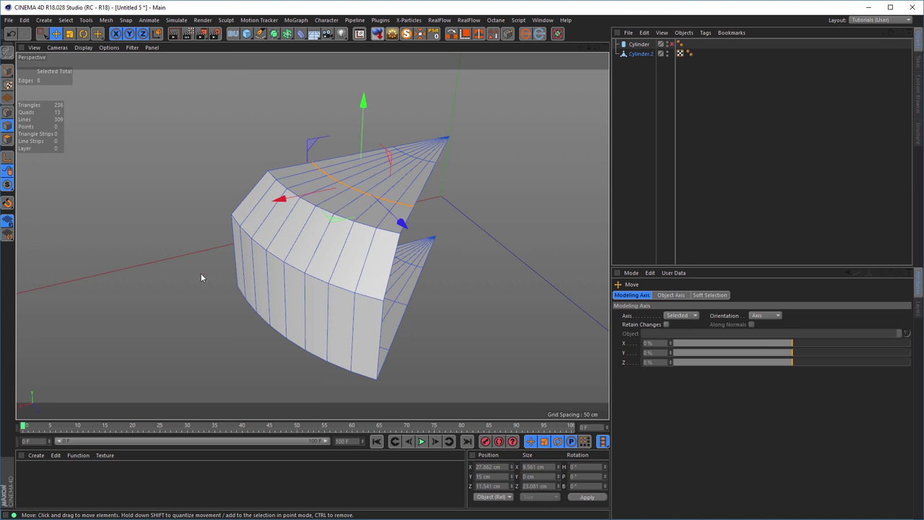
pyautogui.doubleClick(299, 271)
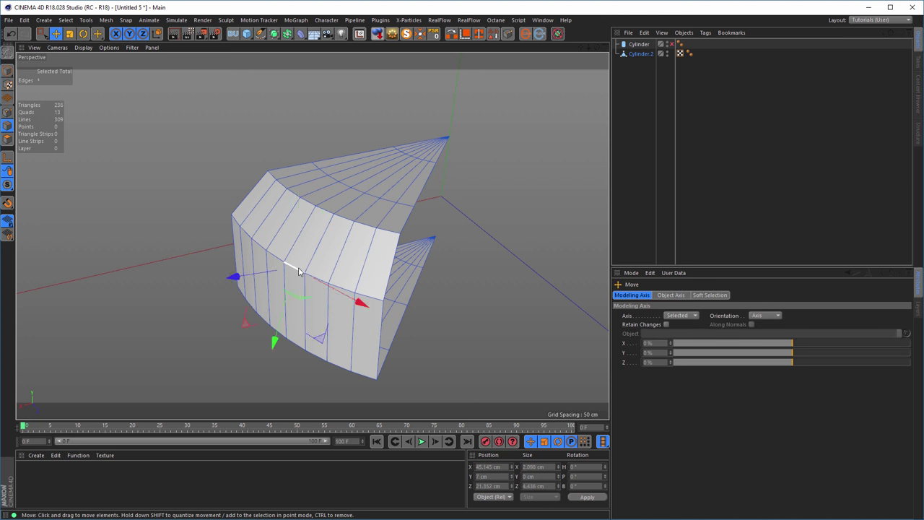
pyautogui.keyDown('shift'); pyautogui.doubleClick(336, 366); pyautogui.keyUp('shift')
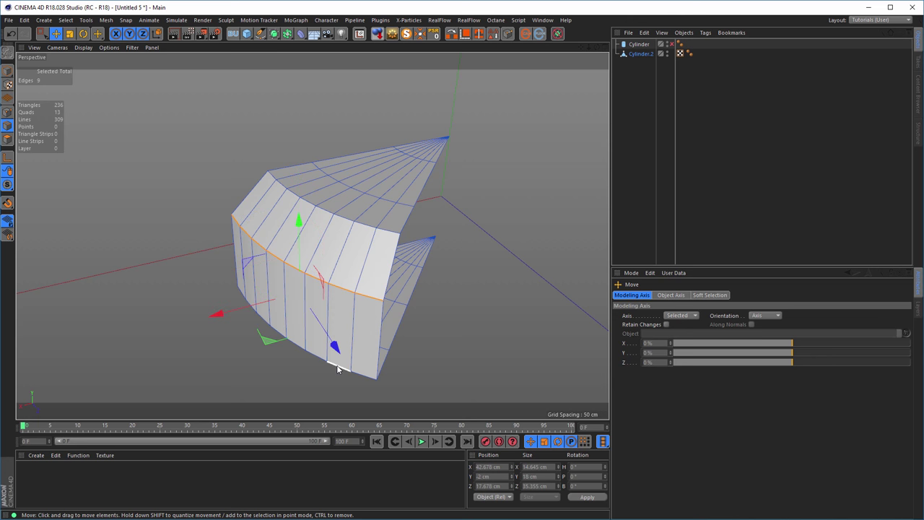
pyautogui.keyDown('alt'); pyautogui.moveTo(355, 369); pyautogui.dragTo(495, 353); pyautogui.keyUp('alt')
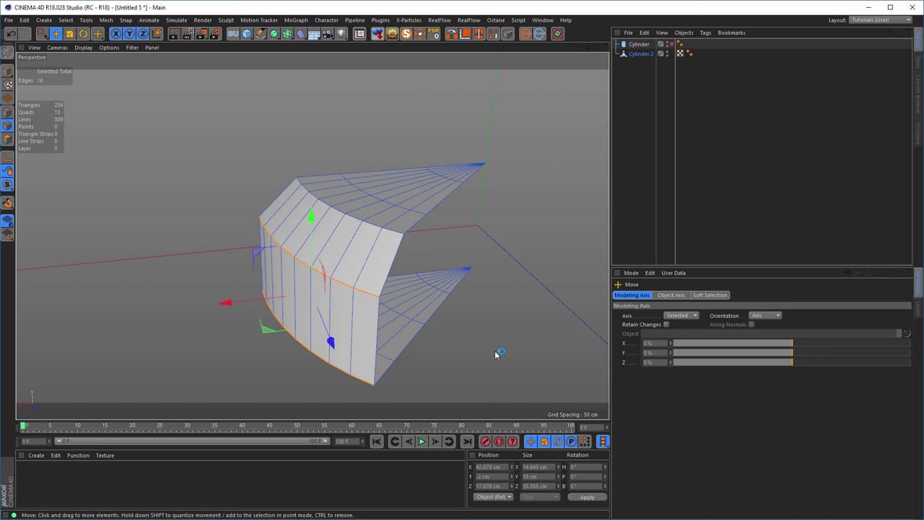
# Bevel the rim edges in Solid mode with a 0.5 cm offset.
pyautogui.rightClick(495, 353)
pyautogui.click(494, 349)
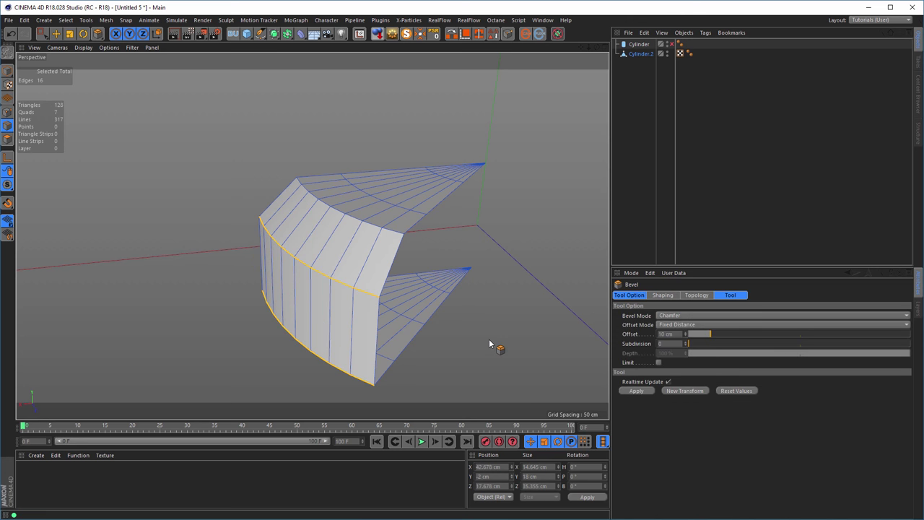
pyautogui.moveTo(489, 339); pyautogui.dragTo(488, 339)
pyautogui.click(676, 334)
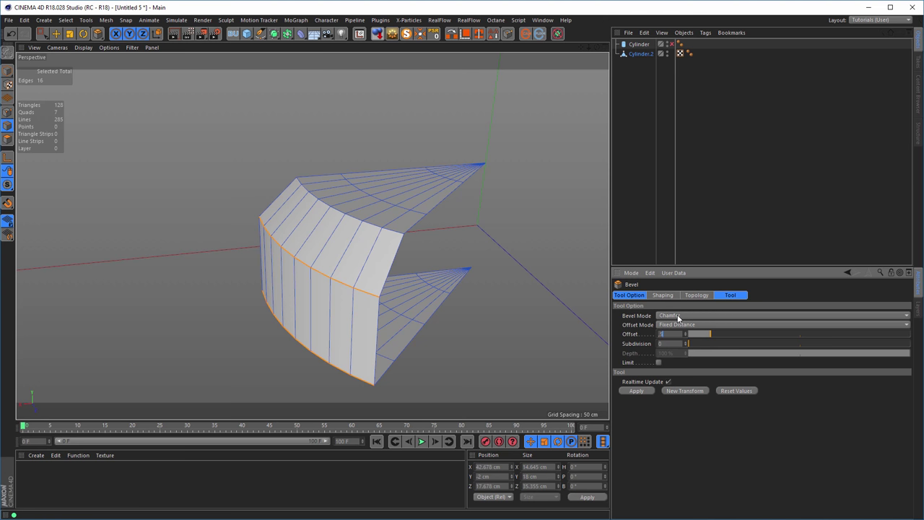
pyautogui.click(677, 317)
pyautogui.click(676, 334)
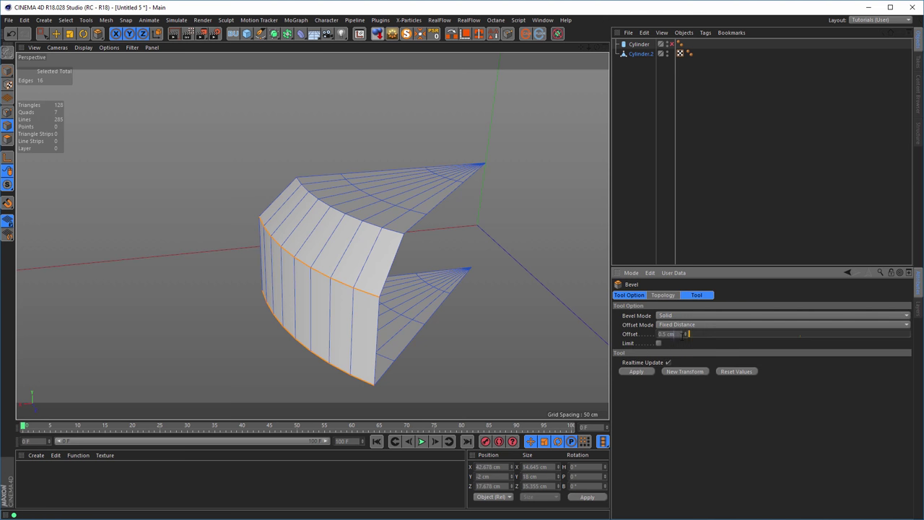
pyautogui.click(684, 334)
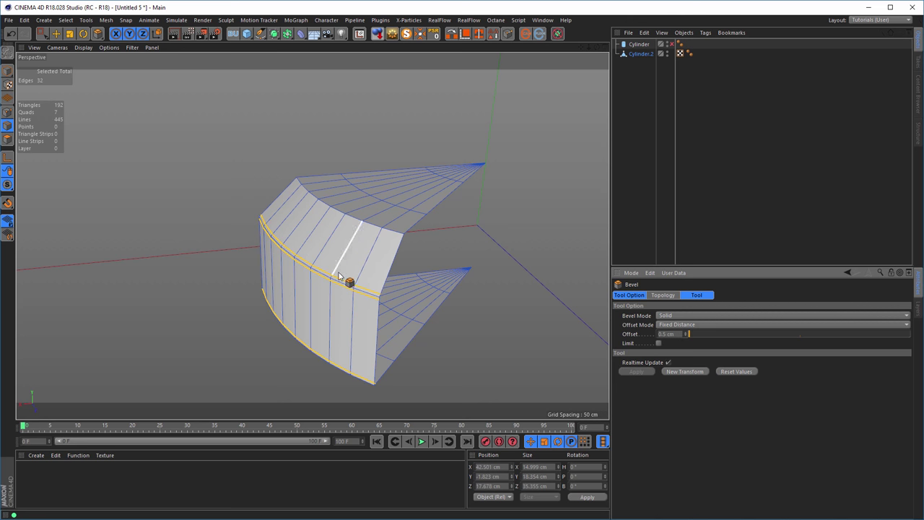
pyautogui.keyDown('alt'); pyautogui.moveTo(350, 279); pyautogui.dragTo(325, 276); pyautogui.keyUp('alt')
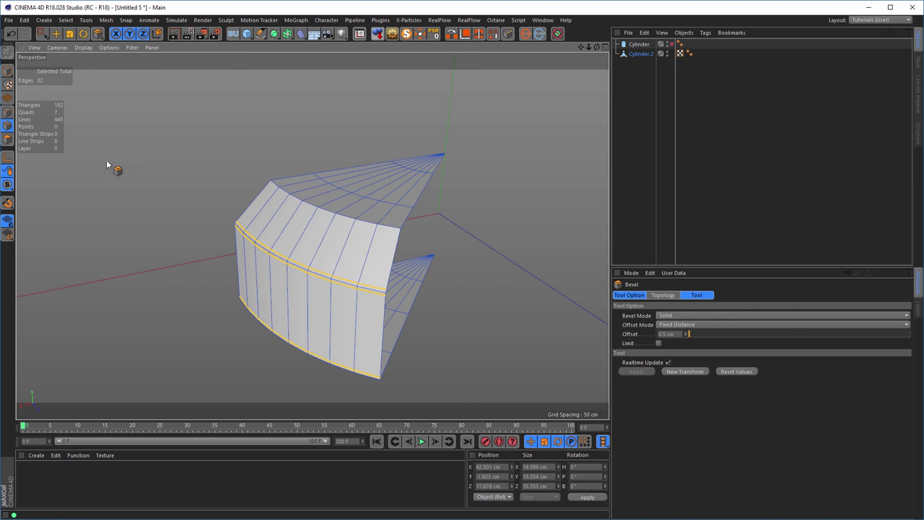
# Switch to Polygons mode, convert the edge selection to faces, and pick Live Selection.
pyautogui.keyDown('ctrl'); pyautogui.click(8, 141); pyautogui.keyUp('ctrl')
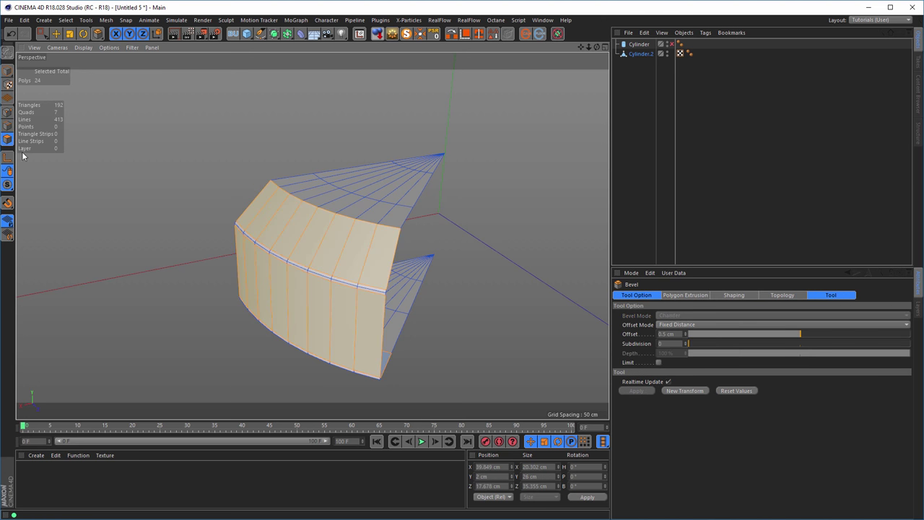
pyautogui.press('0')
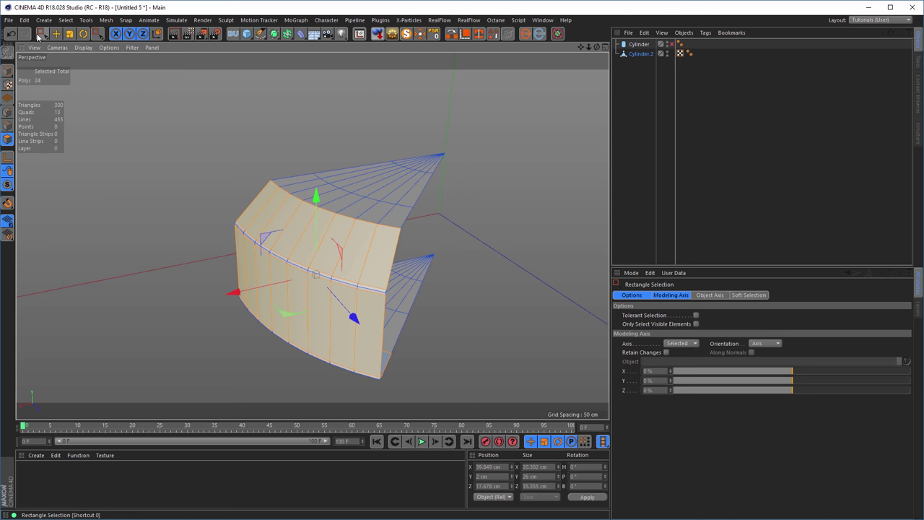
pyautogui.moveTo(42, 33); pyautogui.dragTo(75, 47)
# Select the front top faces and inset them twice by 0.5 cm.
pyautogui.click(139, 183)
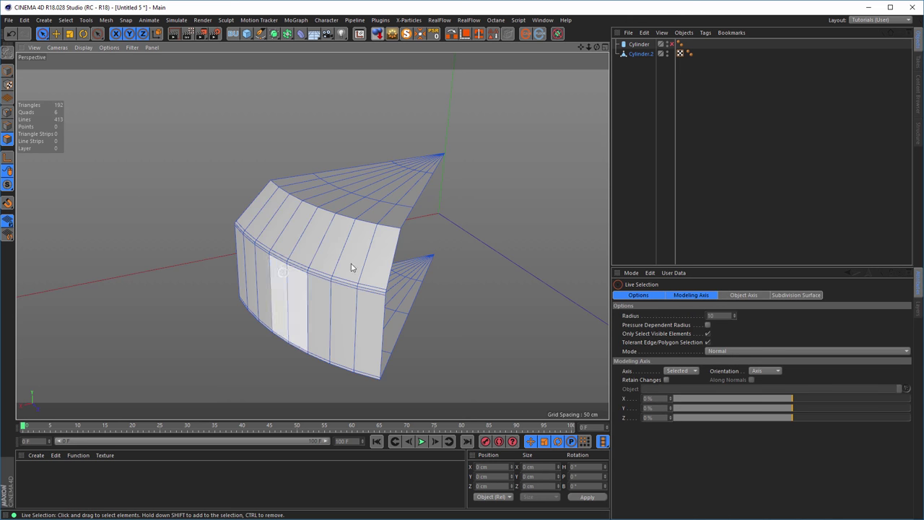
pyautogui.click(378, 227)
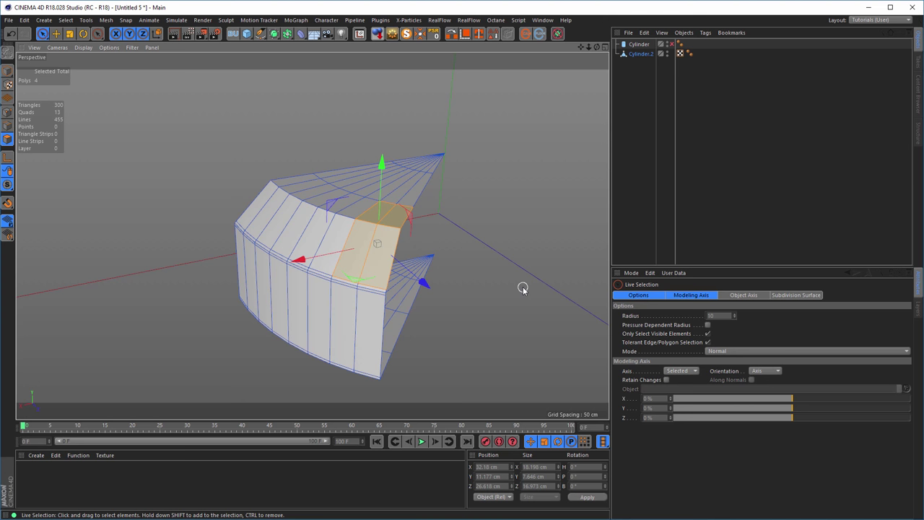
pyautogui.press('i')
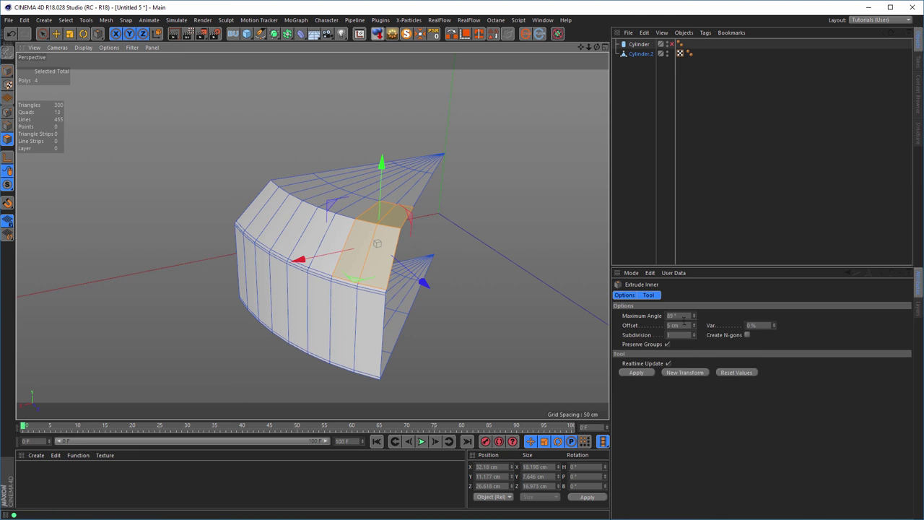
pyautogui.click(674, 325)
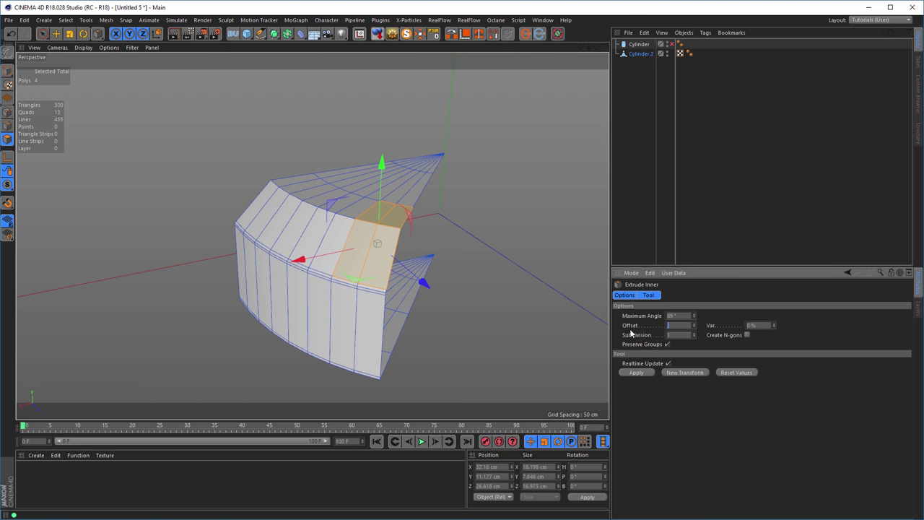
pyautogui.click(635, 371)
pyautogui.click(676, 371)
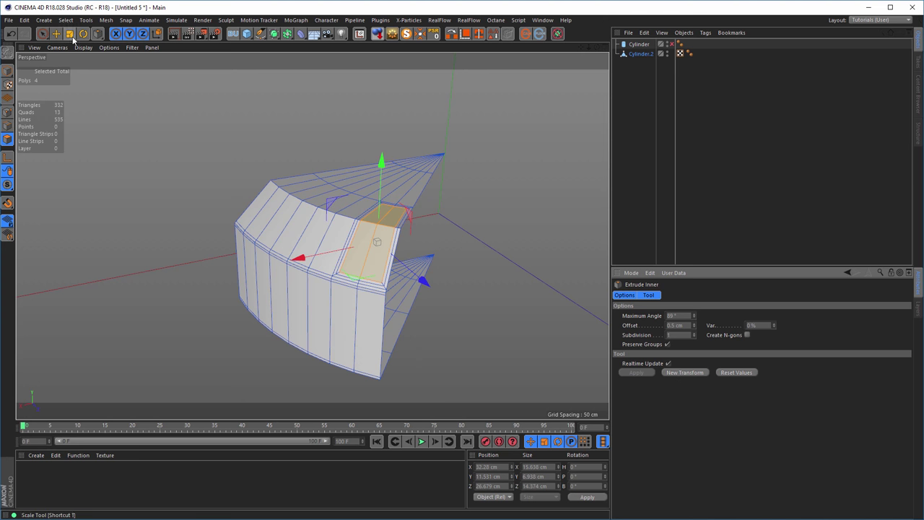
# Inset the next two strips of top faces to the left with the same 0.5 cm offset.
pyautogui.click(42, 33)
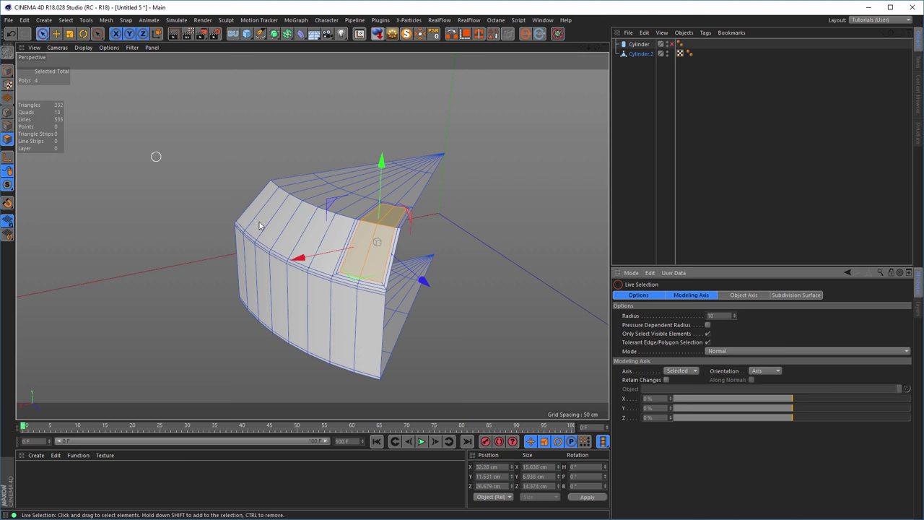
pyautogui.click(332, 218)
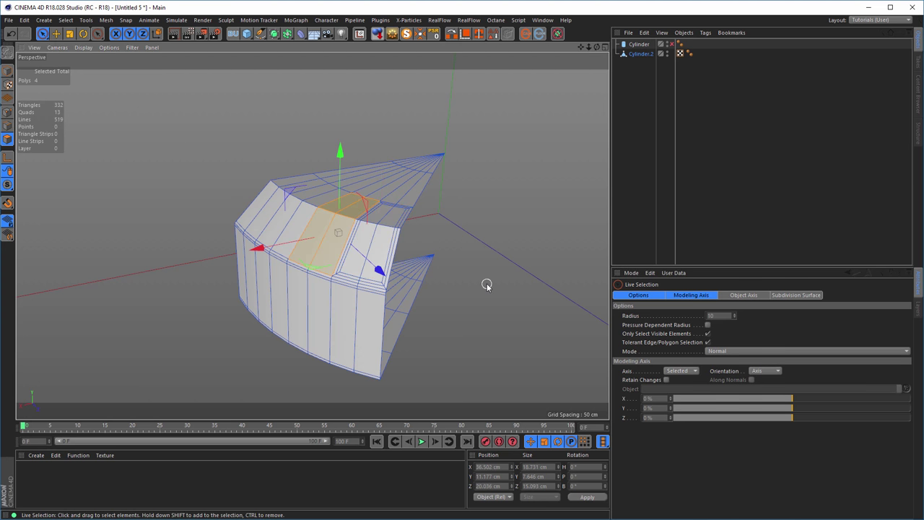
pyautogui.press('i')
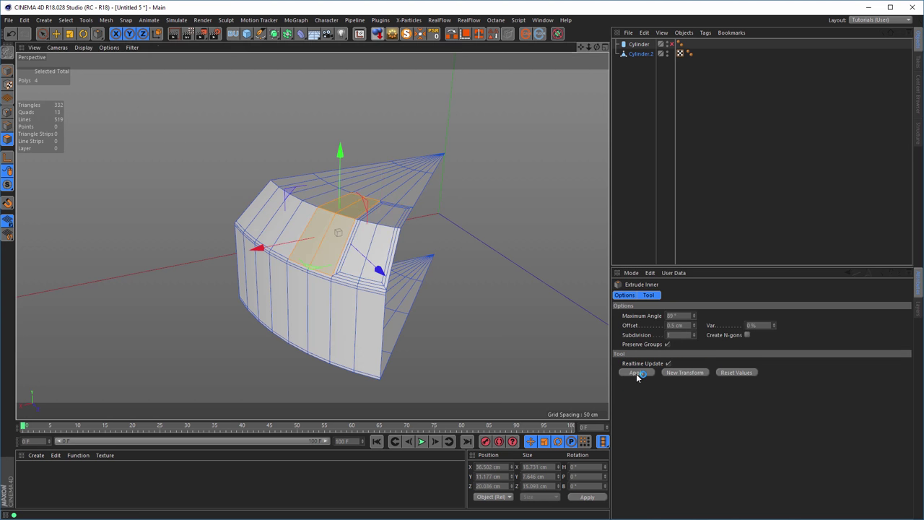
pyautogui.click(685, 372)
pyautogui.click(690, 372)
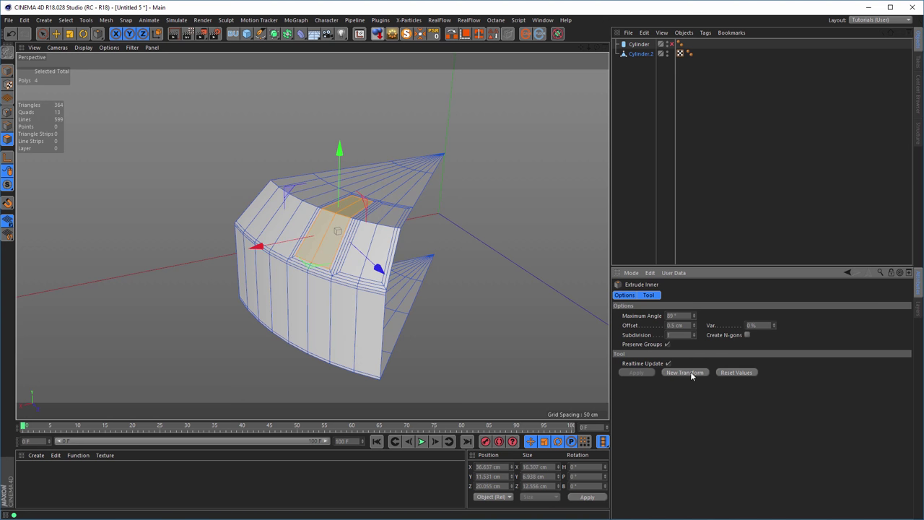
pyautogui.click(42, 33)
pyautogui.click(301, 204)
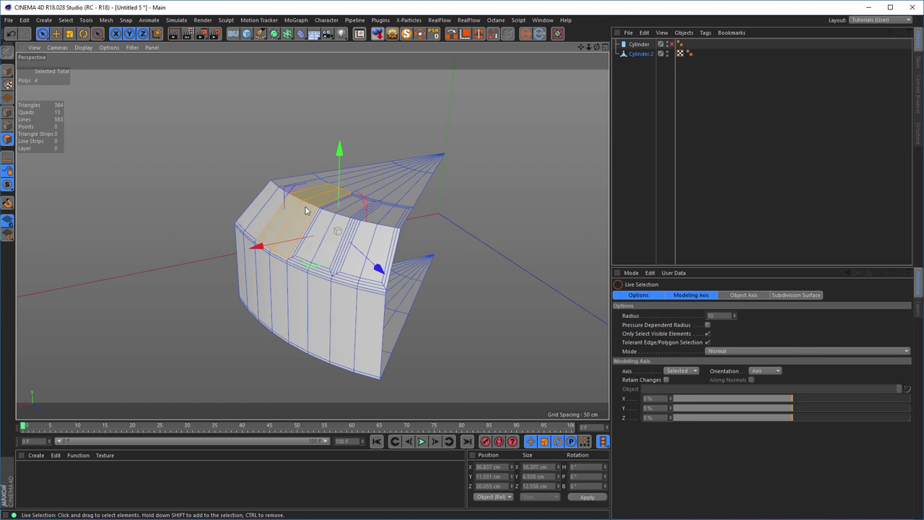
pyautogui.press('i')
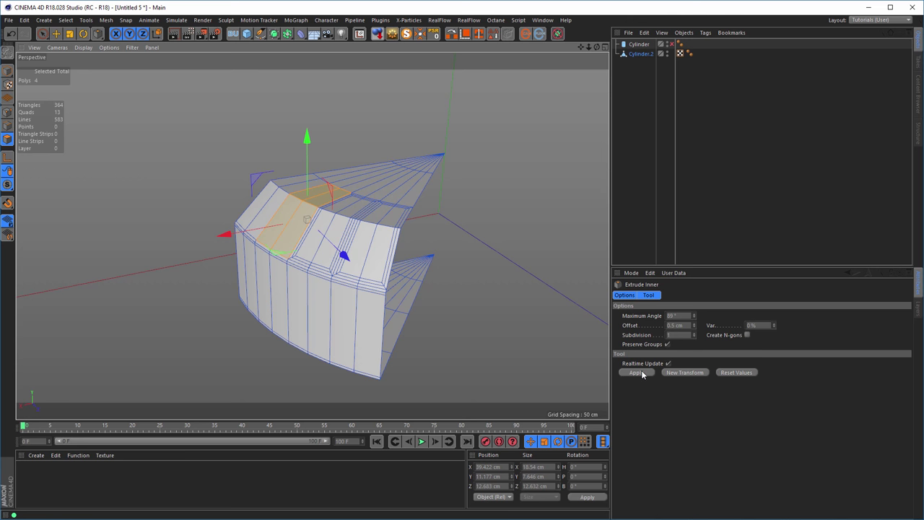
pyautogui.click(636, 372)
# Inset the upper-left corner faces by 0.5 cm and review the inset wedge.
pyautogui.keyDown('alt'); pyautogui.moveTo(377, 271); pyautogui.dragTo(326, 264); pyautogui.keyUp('alt')
pyautogui.click(42, 33)
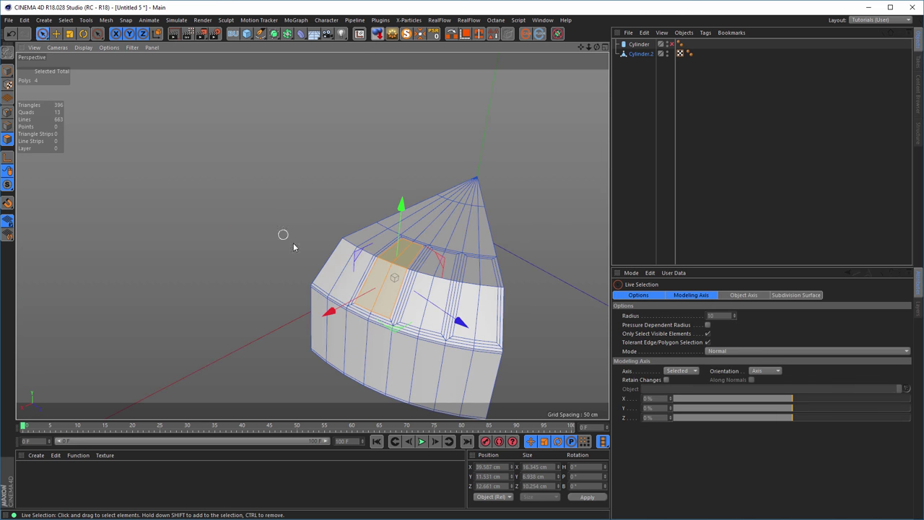
pyautogui.click(356, 250)
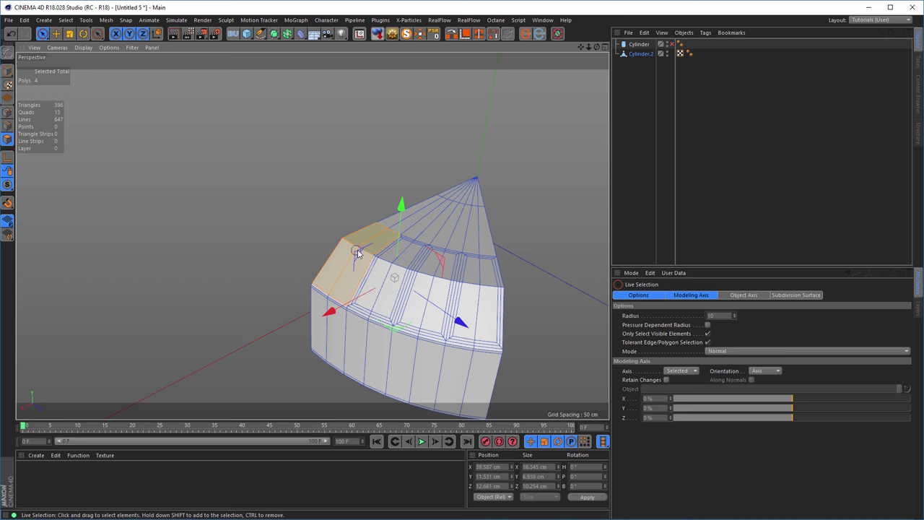
pyautogui.press('i')
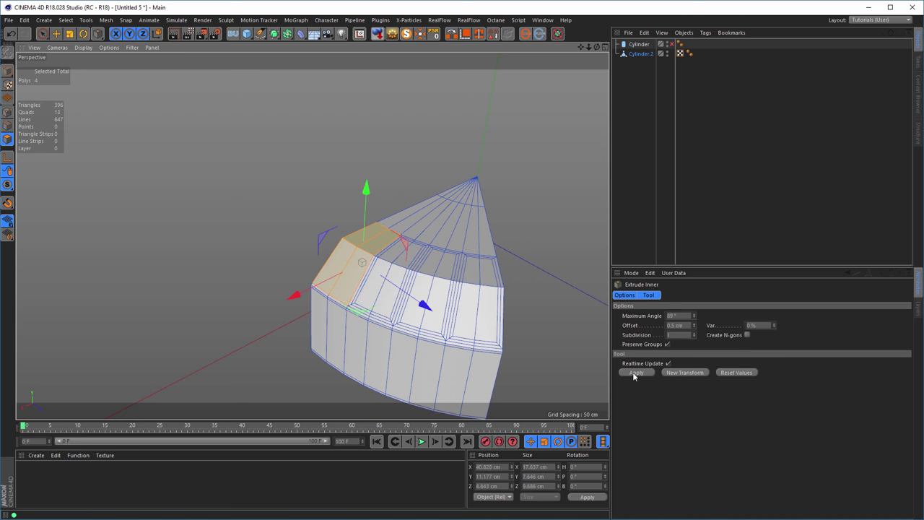
pyautogui.click(635, 373)
pyautogui.keyDown('alt'); pyautogui.moveTo(402, 289); pyautogui.dragTo(339, 256, button='middle'); pyautogui.keyUp('alt')
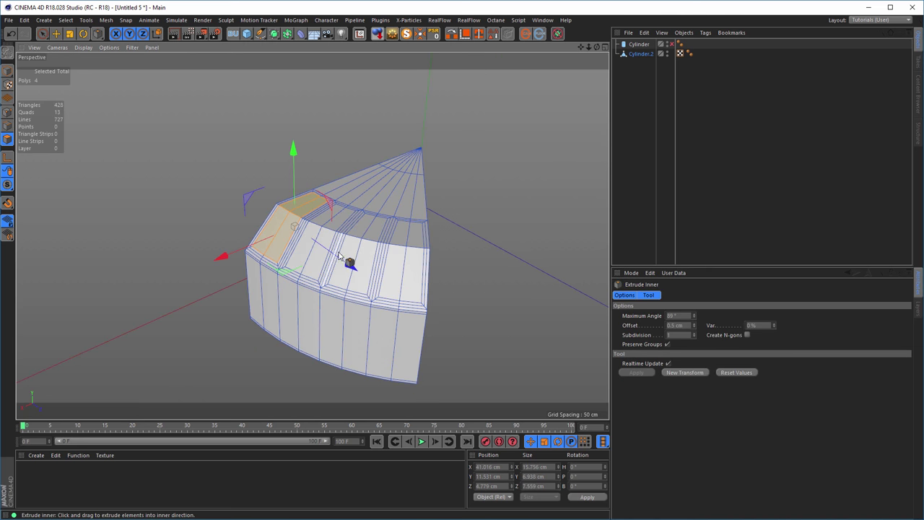
pyautogui.keyDown('alt'); pyautogui.moveTo(339, 256); pyautogui.dragTo(359, 258); pyautogui.keyUp('alt')
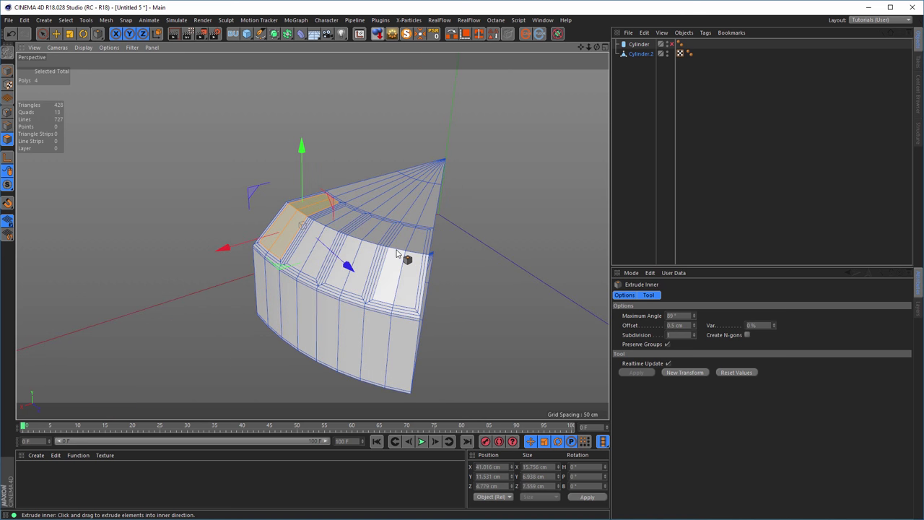
pyautogui.scroll(4, 404, 254)
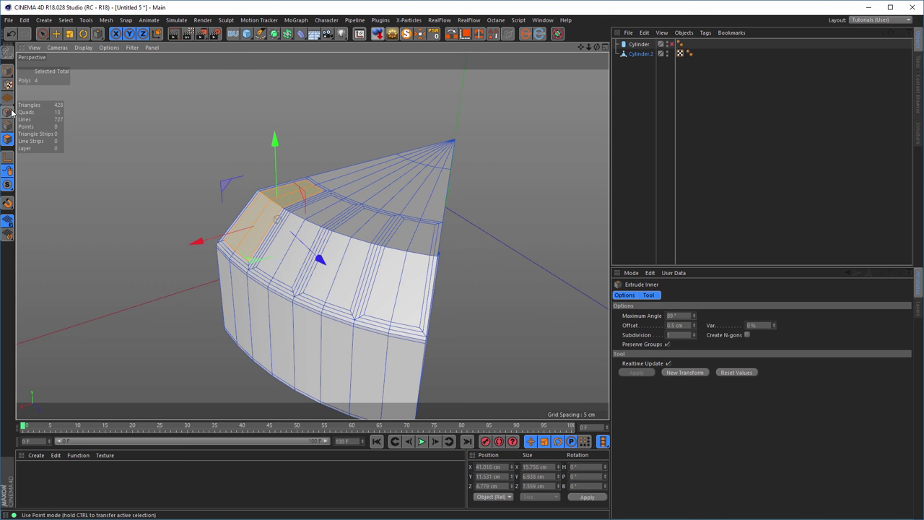
# Select four points along the wedge's top and move them along Y to form ridges and dips.
pyautogui.click(9, 112)
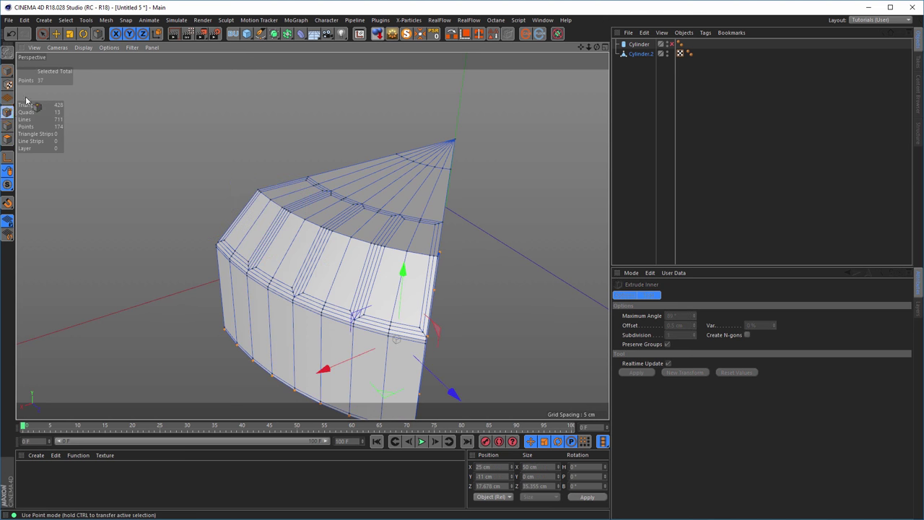
pyautogui.click(43, 34)
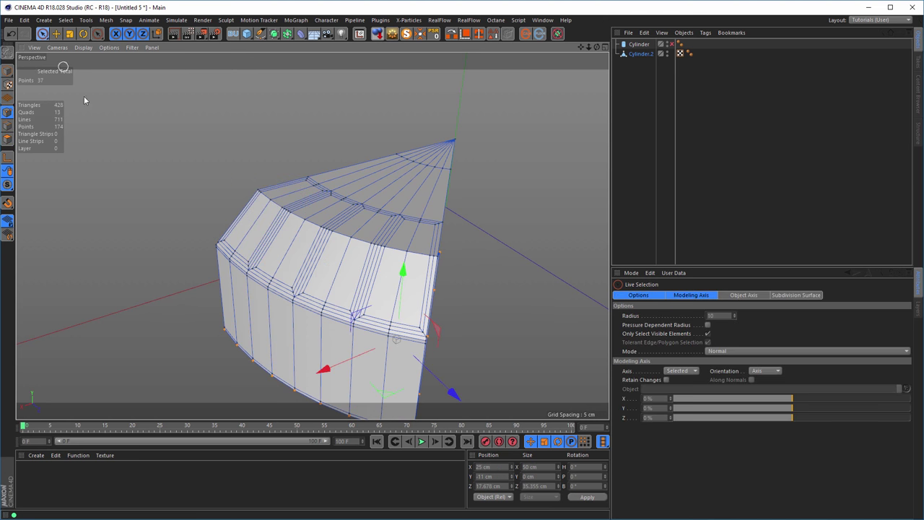
pyautogui.click(408, 255)
pyautogui.keyDown('shift'); pyautogui.click(352, 237); pyautogui.keyUp('shift')
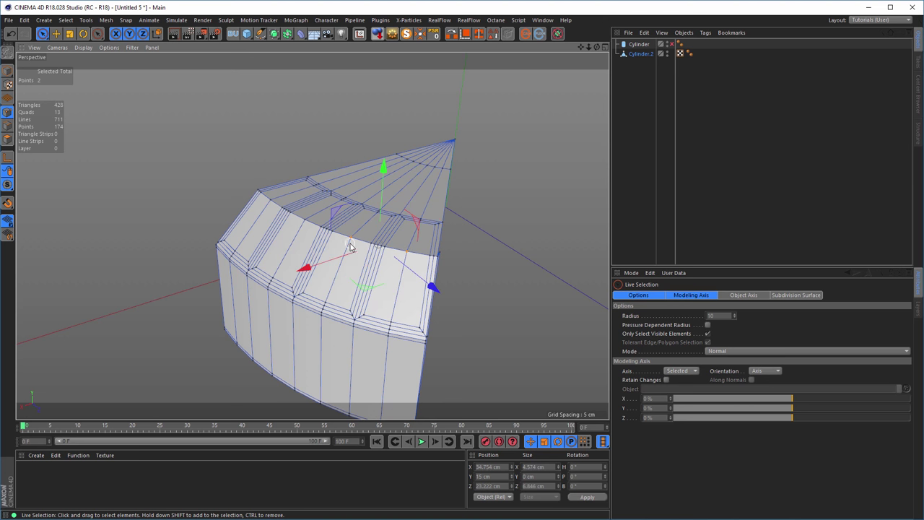
pyautogui.keyDown('shift'); pyautogui.click(306, 219); pyautogui.keyUp('shift')
pyautogui.keyDown('shift'); pyautogui.click(272, 200); pyautogui.keyUp('shift')
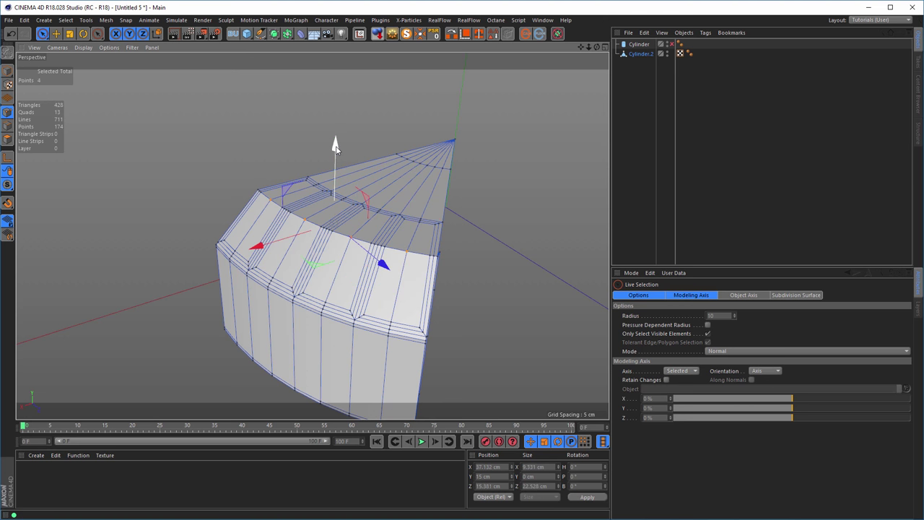
pyautogui.moveTo(335, 147); pyautogui.dragTo(333, 170)
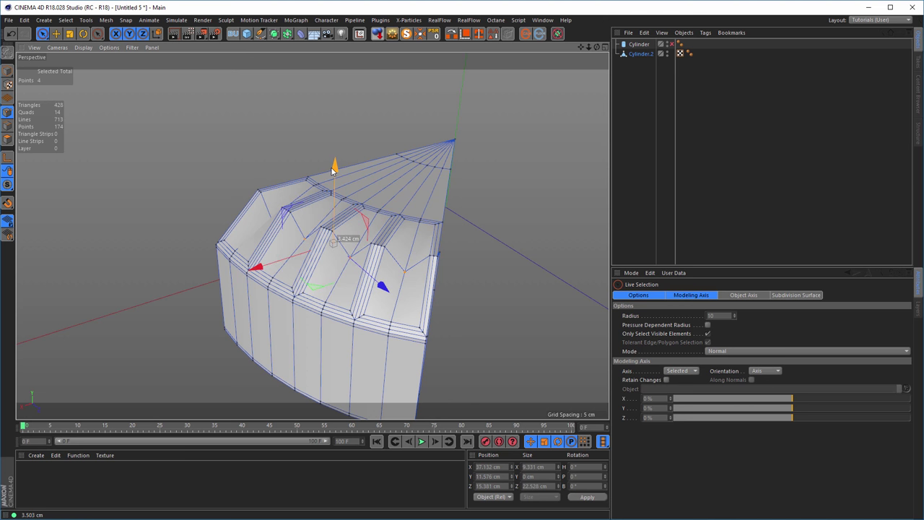
pyautogui.moveTo(332, 170); pyautogui.dragTo(334, 170)
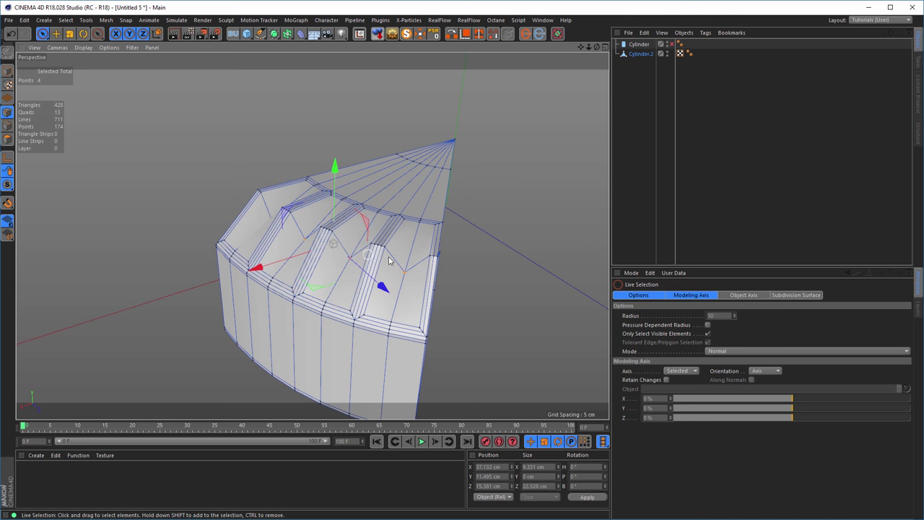
pyautogui.keyDown('alt'); pyautogui.moveTo(368, 254); pyautogui.dragTo(365, 232); pyautogui.keyUp('alt')
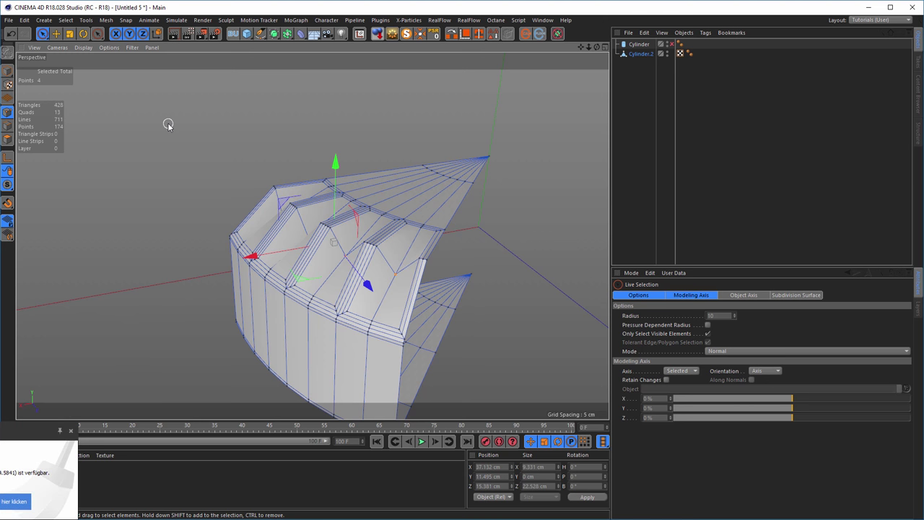
# Select the zigzag edge loop running across the ridges.
pyautogui.press('e')
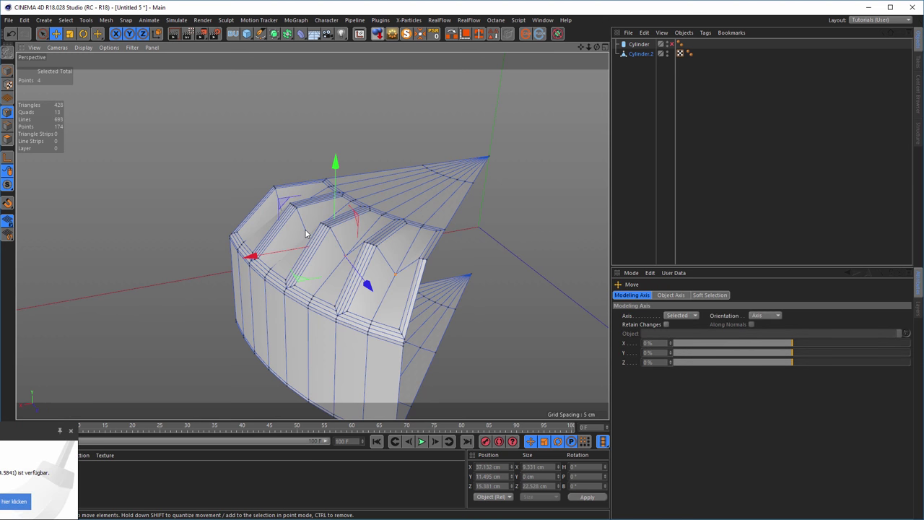
pyautogui.press('Return')
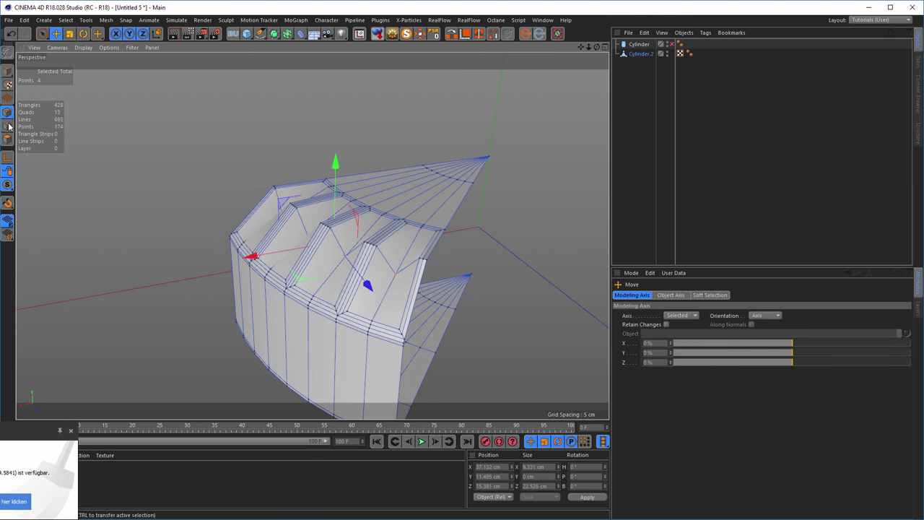
pyautogui.doubleClick(301, 285)
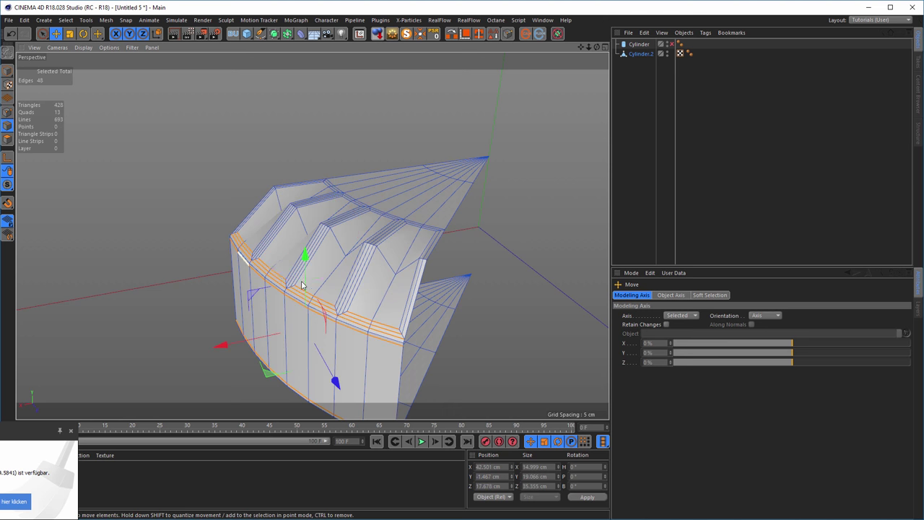
pyautogui.doubleClick(339, 248)
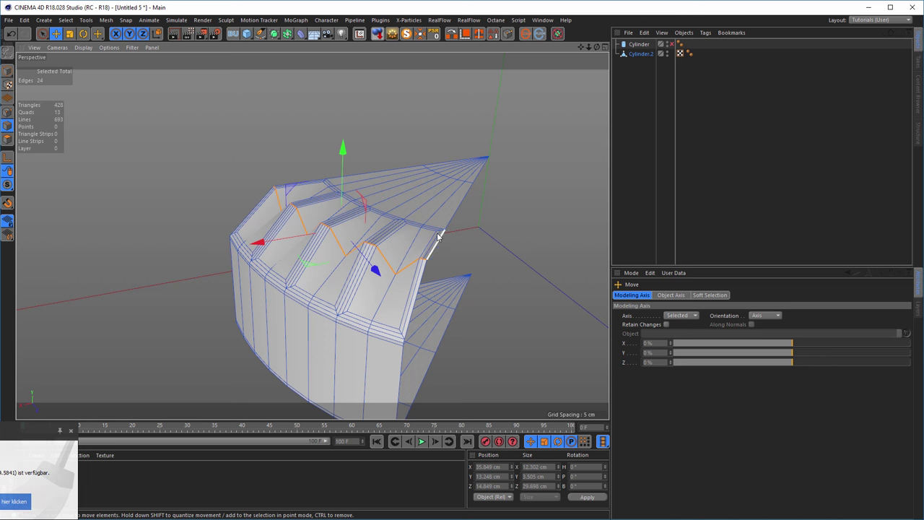
pyautogui.keyDown('alt'); pyautogui.moveTo(436, 244); pyautogui.dragTo(469, 228); pyautogui.keyUp('alt')
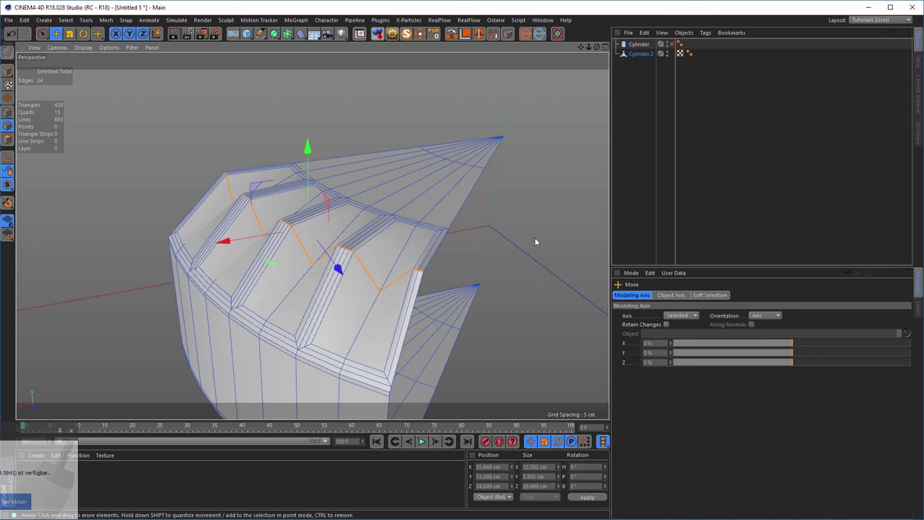
# Bevel the zigzag edges with a 0.24 cm offset and return to Model mode.
pyautogui.press('m')
pyautogui.press('s')
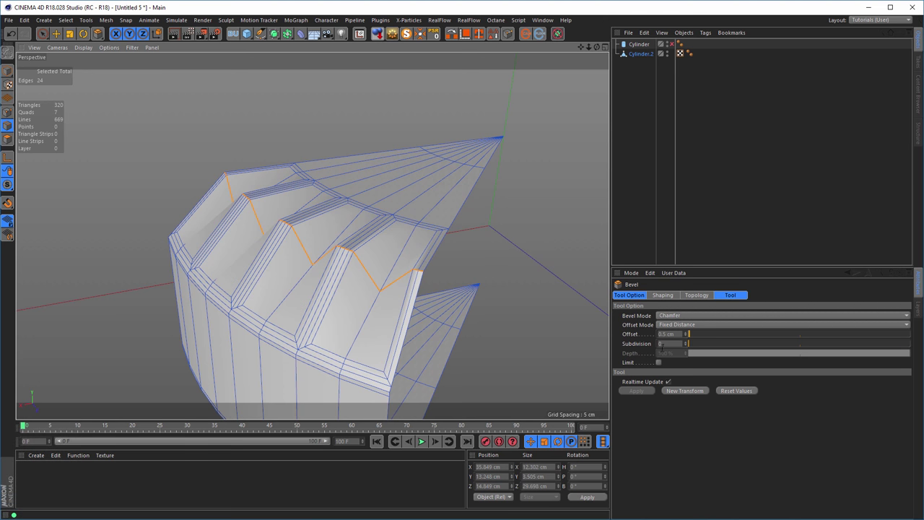
pyautogui.moveTo(521, 322); pyautogui.dragTo(523, 323)
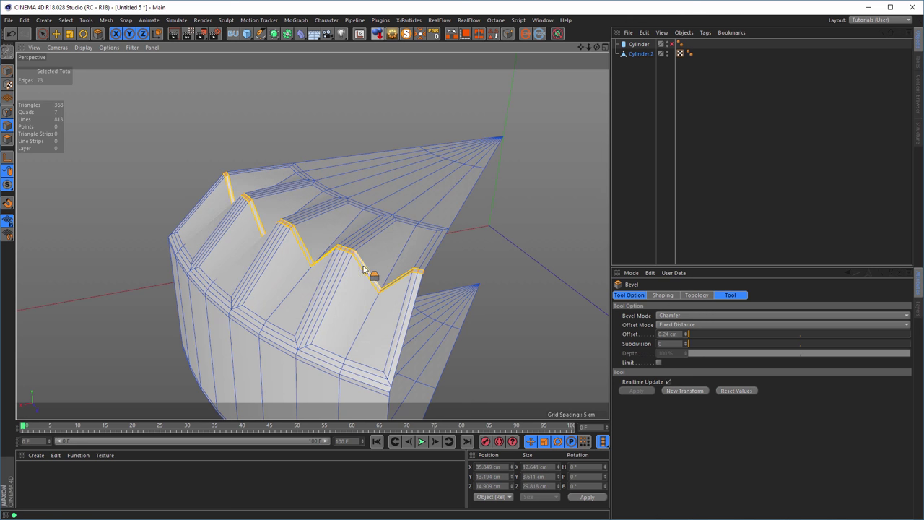
pyautogui.keyDown('alt'); pyautogui.moveTo(367, 264); pyautogui.dragTo(412, 252); pyautogui.keyUp('alt')
pyautogui.keyDown('alt'); pyautogui.moveTo(413, 251); pyautogui.dragTo(337, 251, button='right'); pyautogui.keyUp('alt')
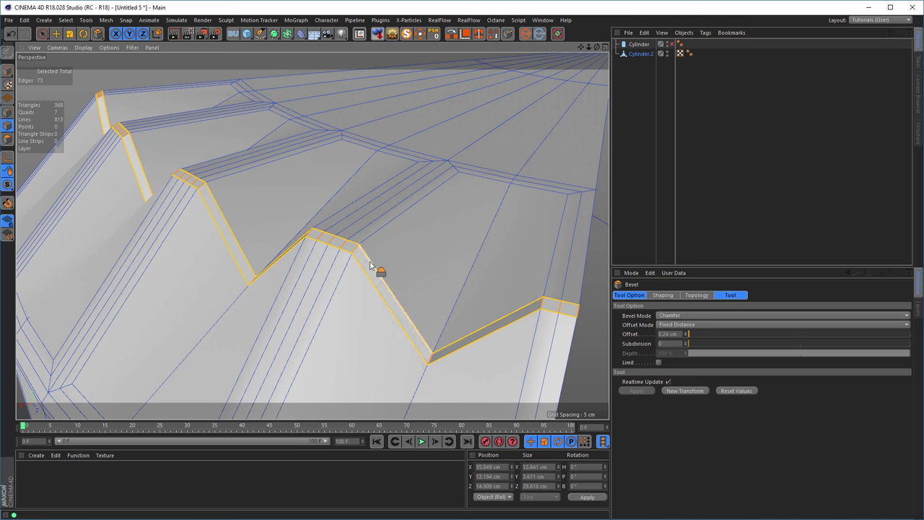
pyautogui.scroll(-5, 373, 264)
pyautogui.keyDown('alt'); pyautogui.moveTo(326, 289); pyautogui.dragTo(286, 263); pyautogui.keyUp('alt')
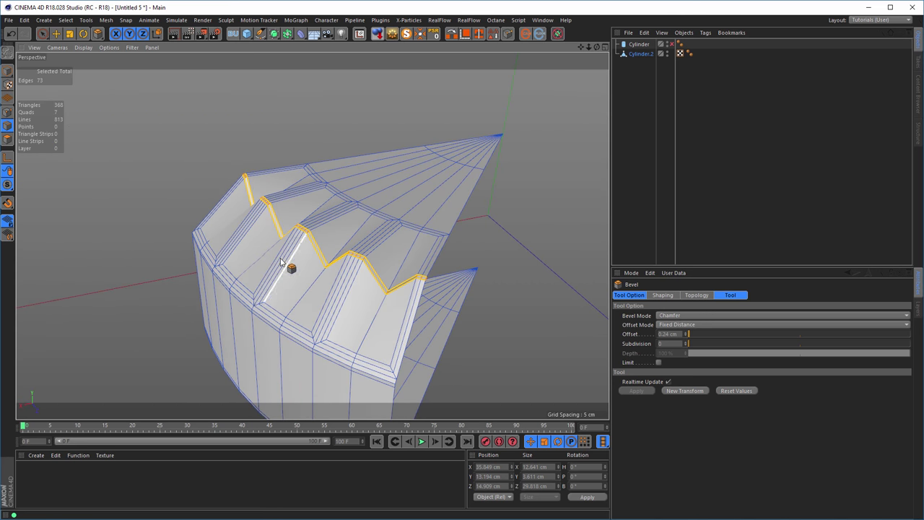
pyautogui.click(7, 70)
pyautogui.click(43, 33)
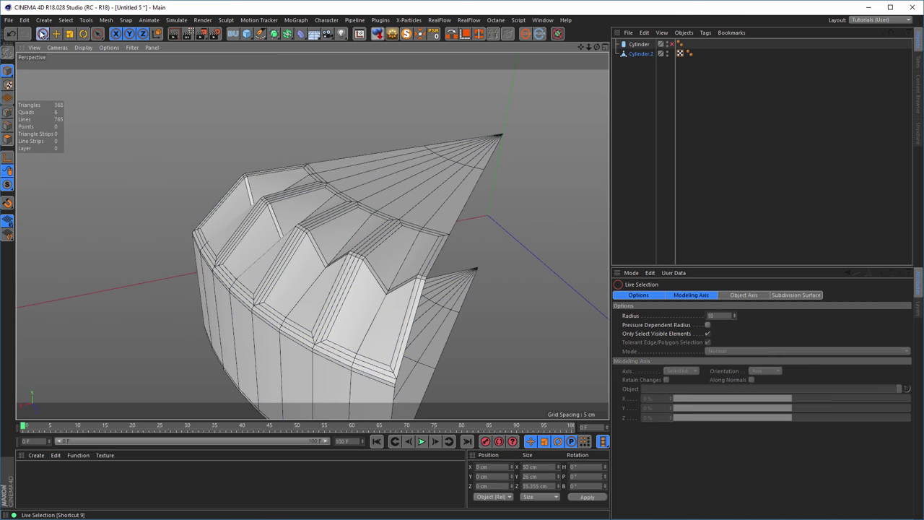
# Place Cylinder.2 inside a Subdivision Surface and render a preview of the smoothed grooves.
pyautogui.keyDown('alt'); pyautogui.moveTo(302, 259); pyautogui.dragTo(363, 256); pyautogui.keyUp('alt')
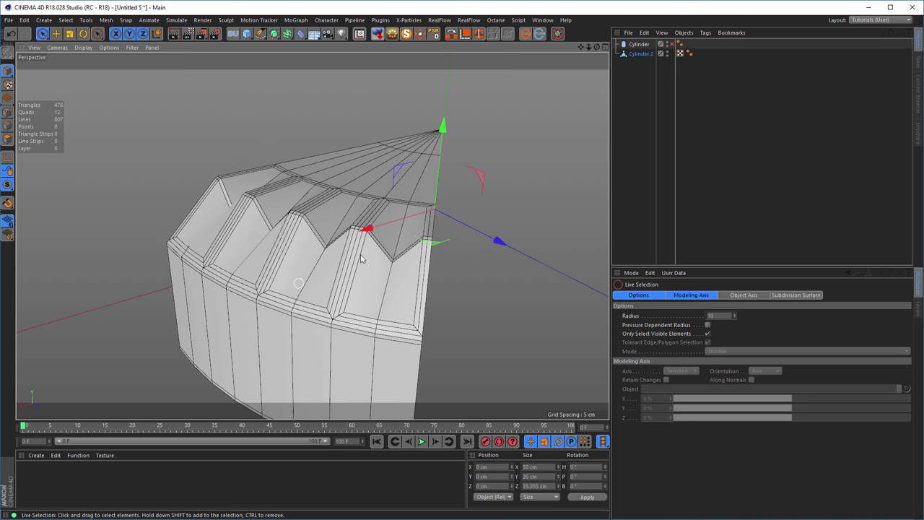
pyautogui.click(640, 55)
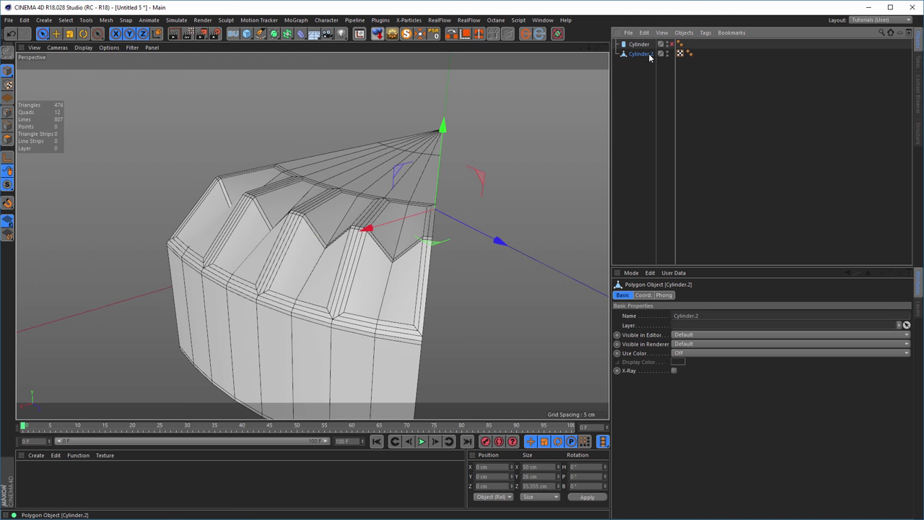
pyautogui.click(274, 35)
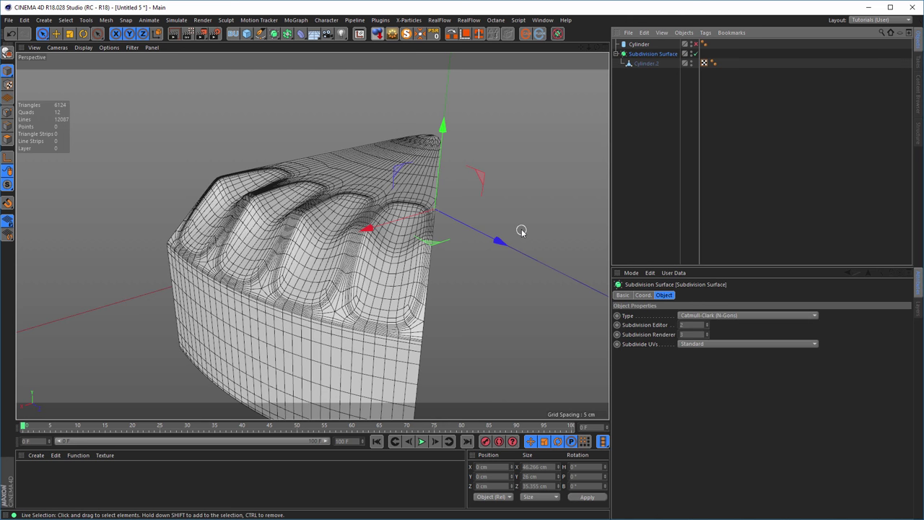
pyautogui.hotkey('ctrl', 'r')
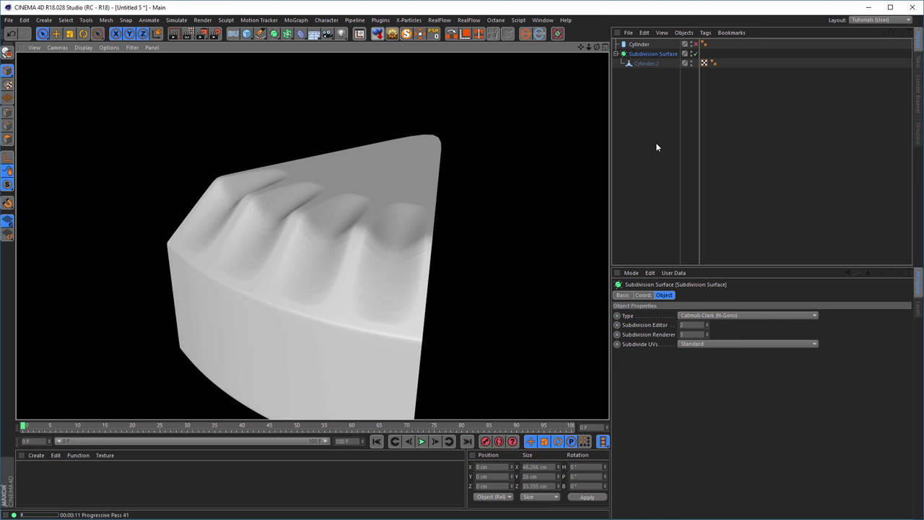
# Switch the Subdivision Surface off and reselect Cylinder.2 for editing.
pyautogui.click(659, 54)
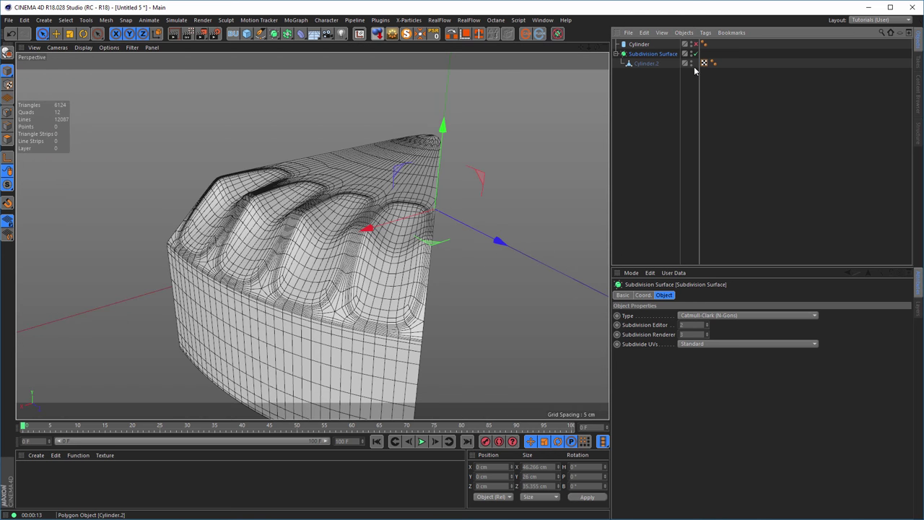
pyautogui.press('q')
pyautogui.click(646, 64)
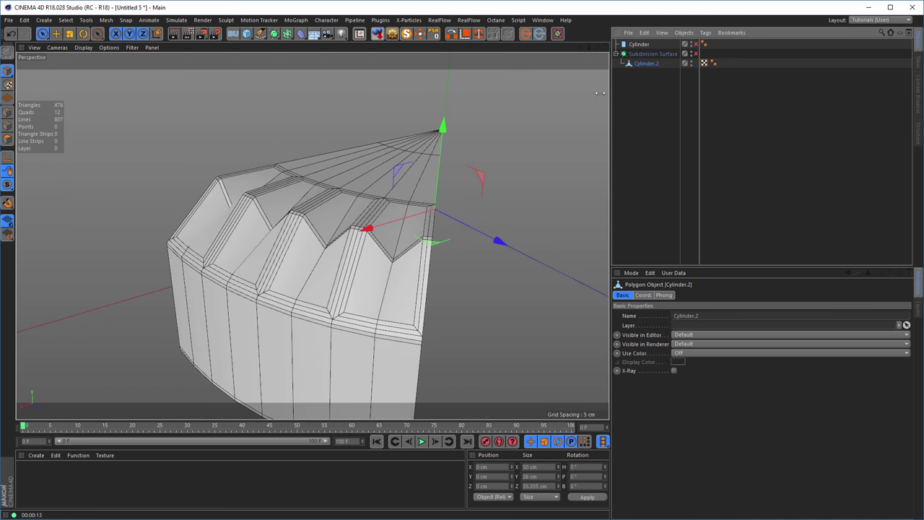
# In Points mode, scale two front ridge points closer together with the axis aligned to Normal.
pyautogui.click(8, 113)
pyautogui.scroll(5, 361, 292)
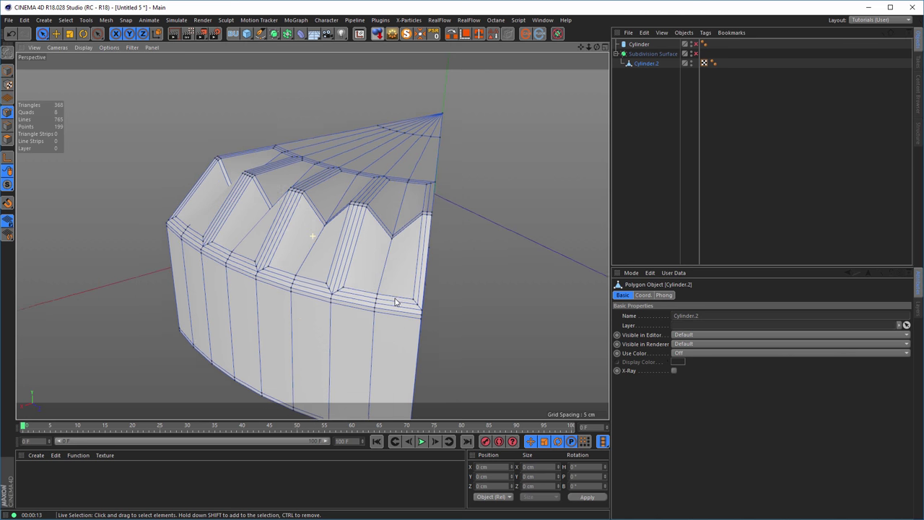
pyautogui.scroll(1, 369, 283)
pyautogui.click(324, 283)
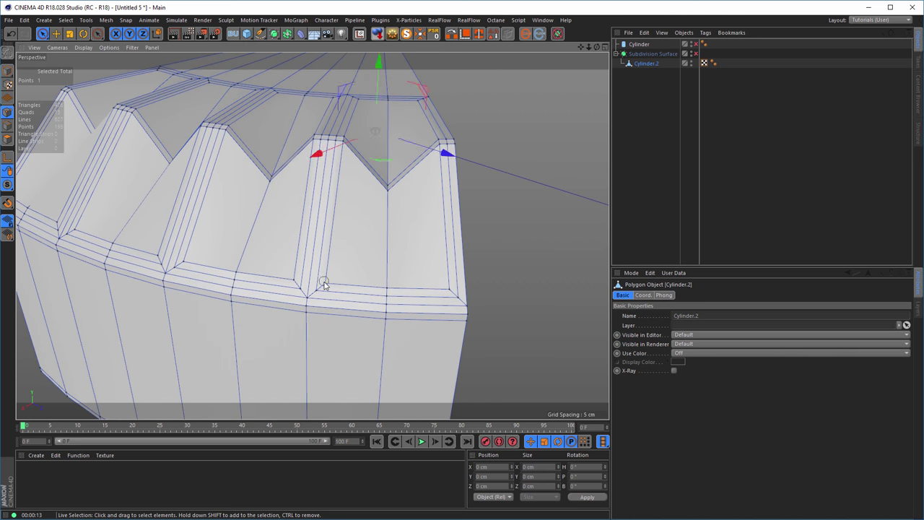
pyautogui.keyDown('shift'); pyautogui.click(447, 289); pyautogui.keyUp('shift')
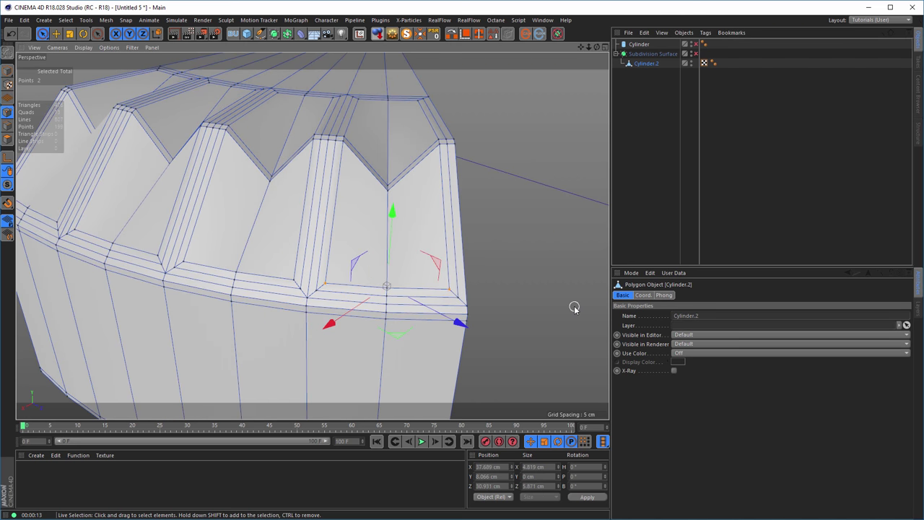
pyautogui.press('t')
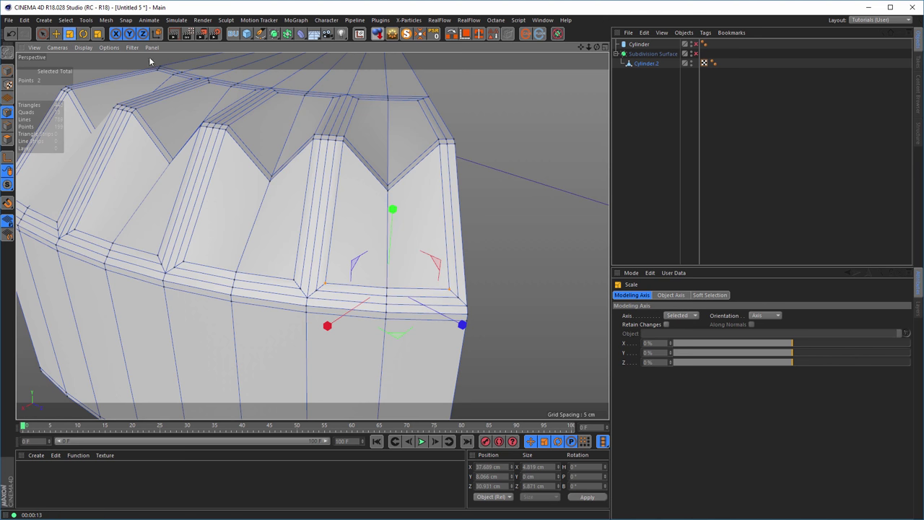
pyautogui.click(767, 316)
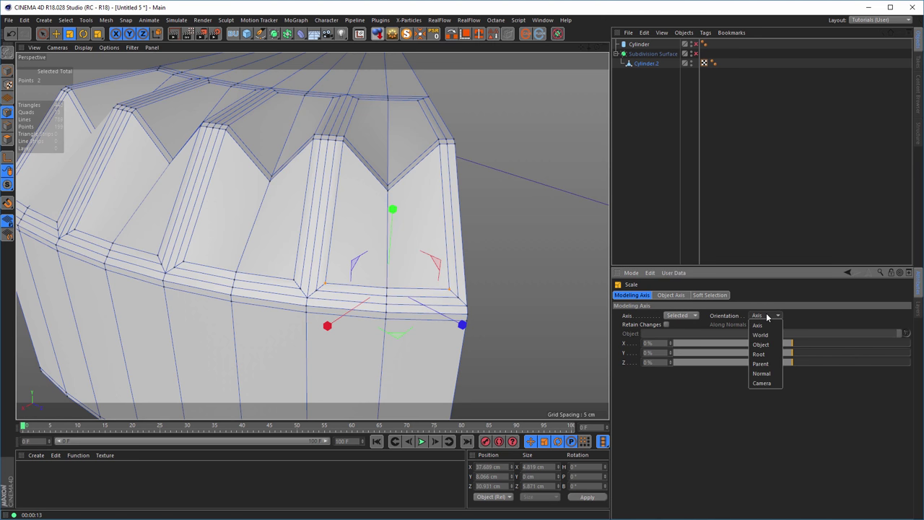
pyautogui.click(765, 374)
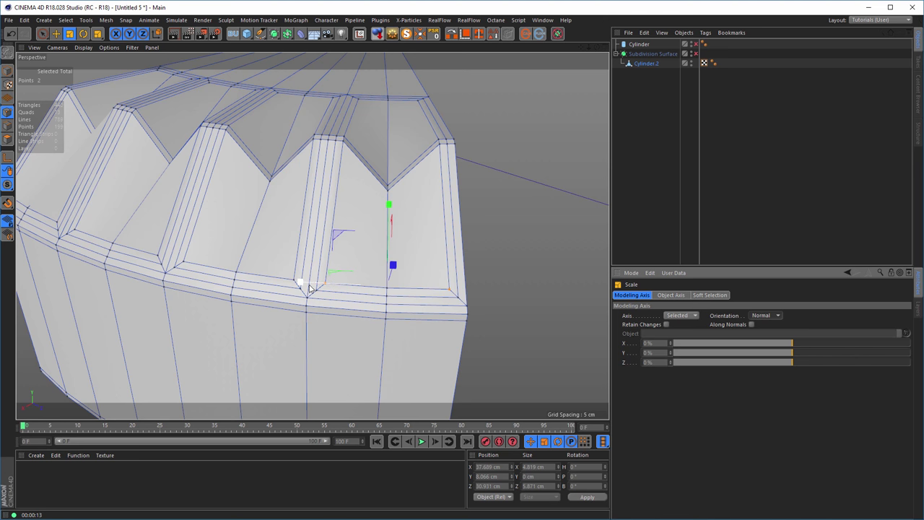
pyautogui.moveTo(301, 286); pyautogui.dragTo(345, 286)
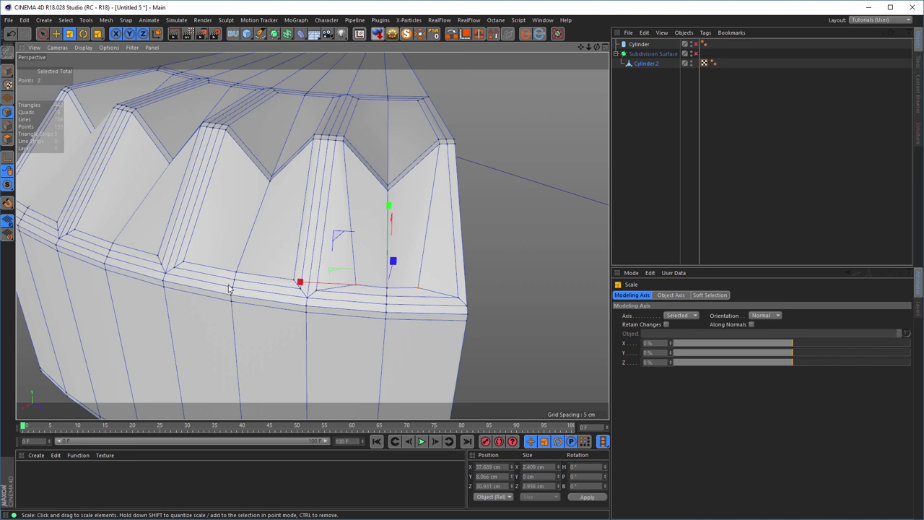
# Squeeze the point pairs at the bases of the next two notches closer along X.
pyautogui.press('9')
pyautogui.click(183, 261)
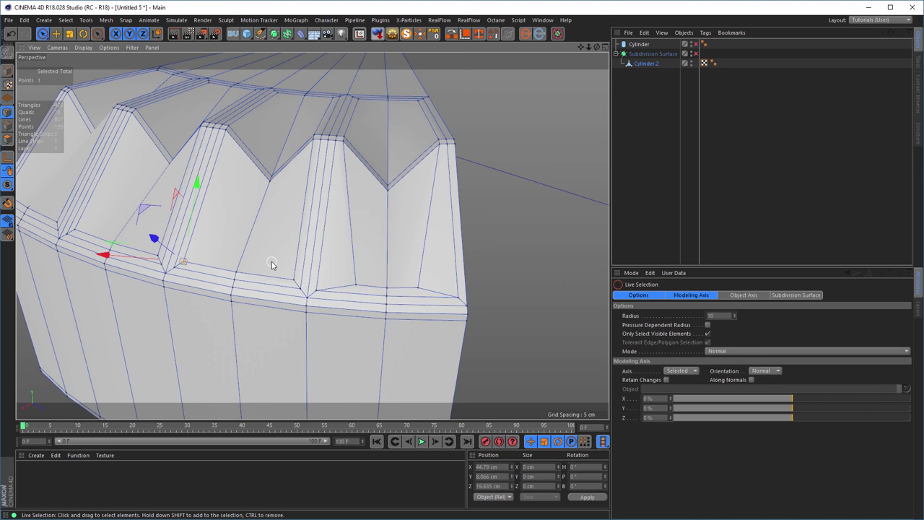
pyautogui.keyDown('shift'); pyautogui.click(293, 281); pyautogui.keyUp('shift')
pyautogui.press('t')
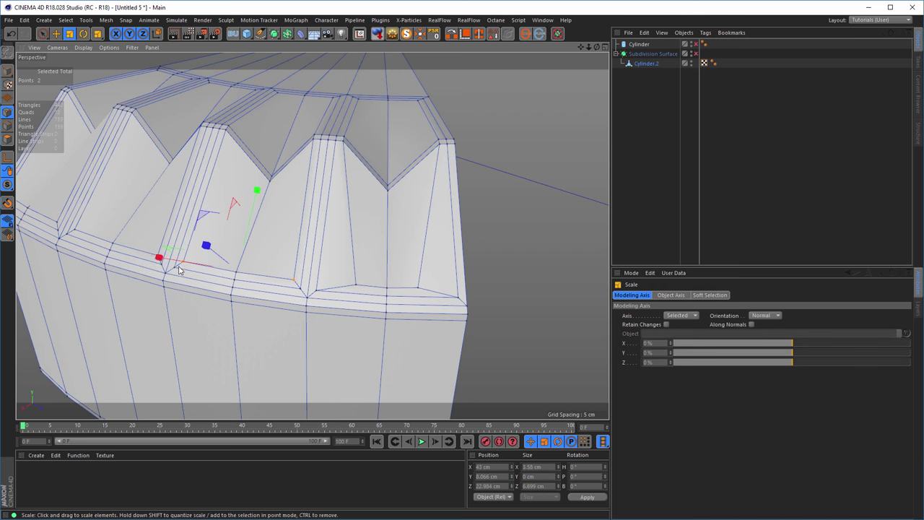
pyautogui.moveTo(157, 260); pyautogui.dragTo(236, 294)
pyautogui.press('space')
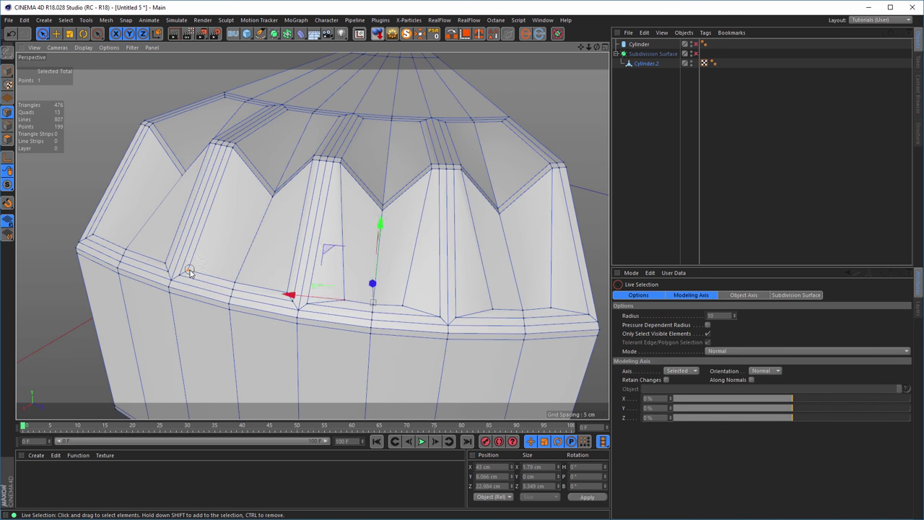
pyautogui.click(189, 271)
pyautogui.keyDown('shift'); pyautogui.click(285, 296); pyautogui.keyUp('shift')
pyautogui.press('t')
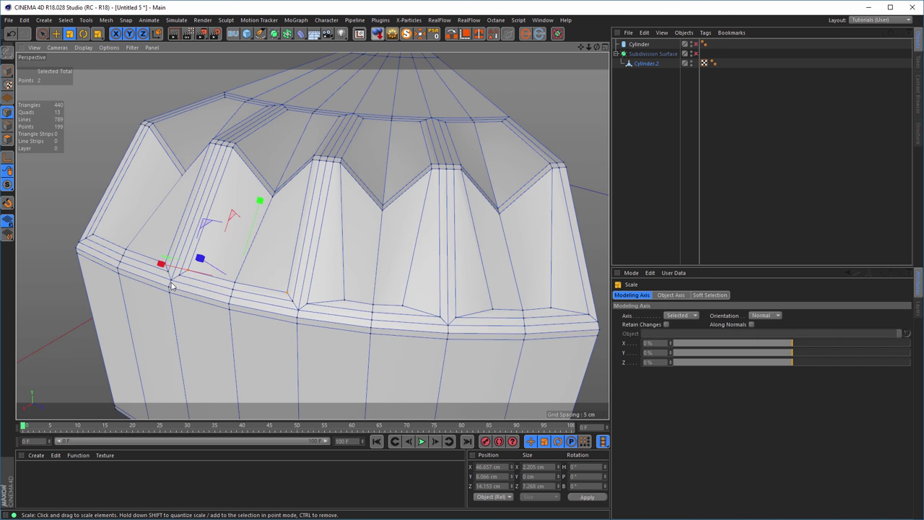
pyautogui.moveTo(161, 265); pyautogui.dragTo(211, 283)
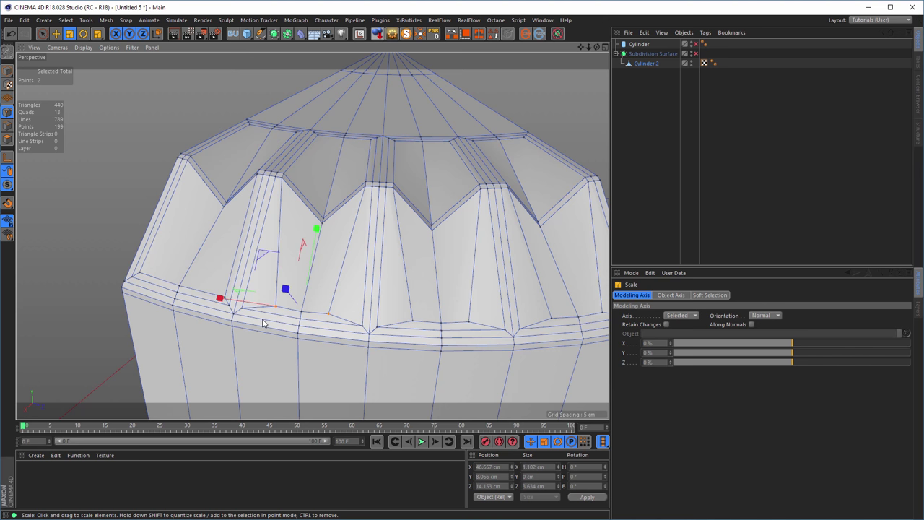
# Narrow the gap between the wedge's left-edge corner point and a lower-edge point.
pyautogui.press('space')
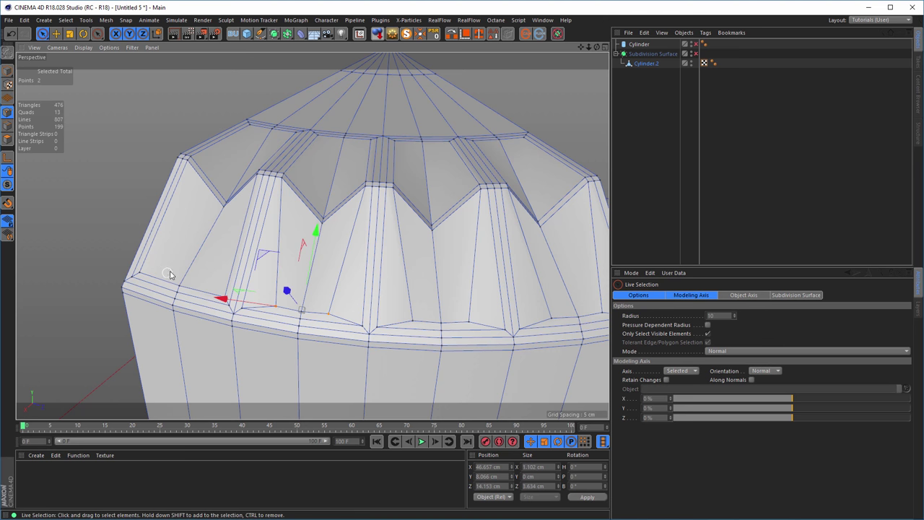
pyautogui.click(139, 273)
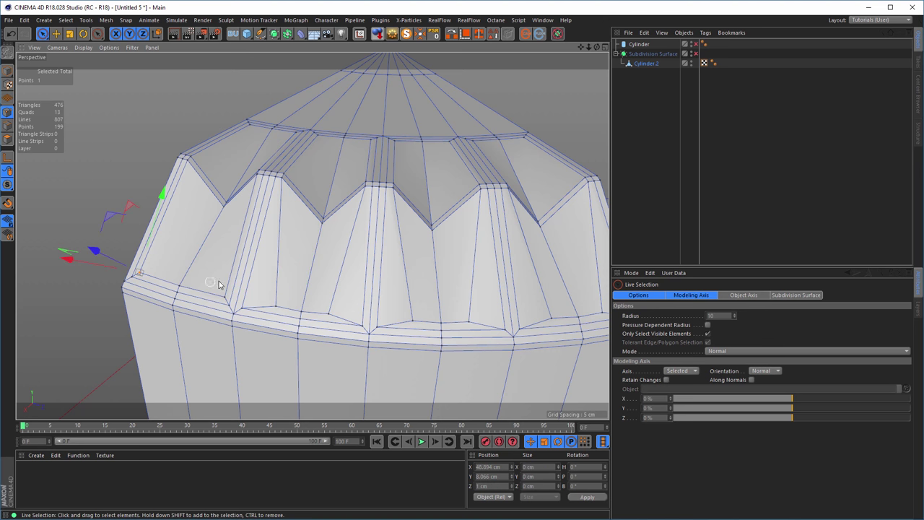
pyautogui.keyDown('shift'); pyautogui.click(223, 298); pyautogui.keyUp('shift')
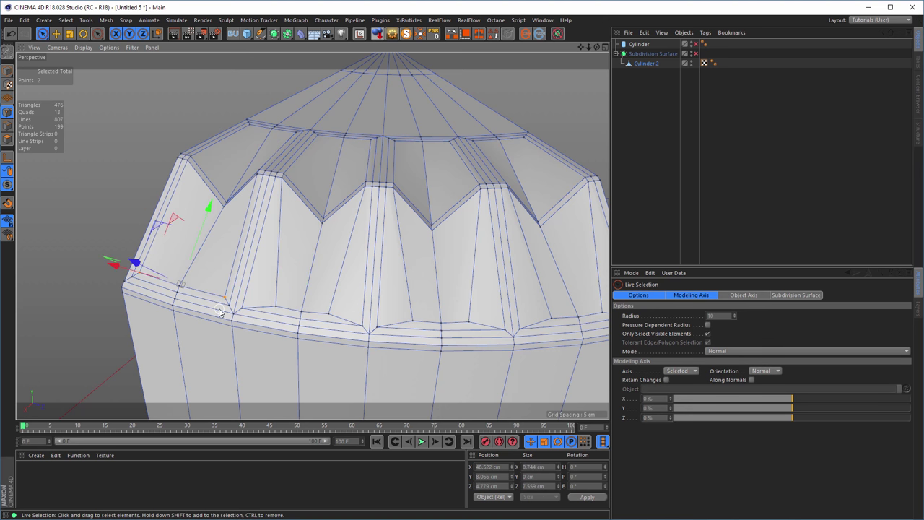
pyautogui.press('space')
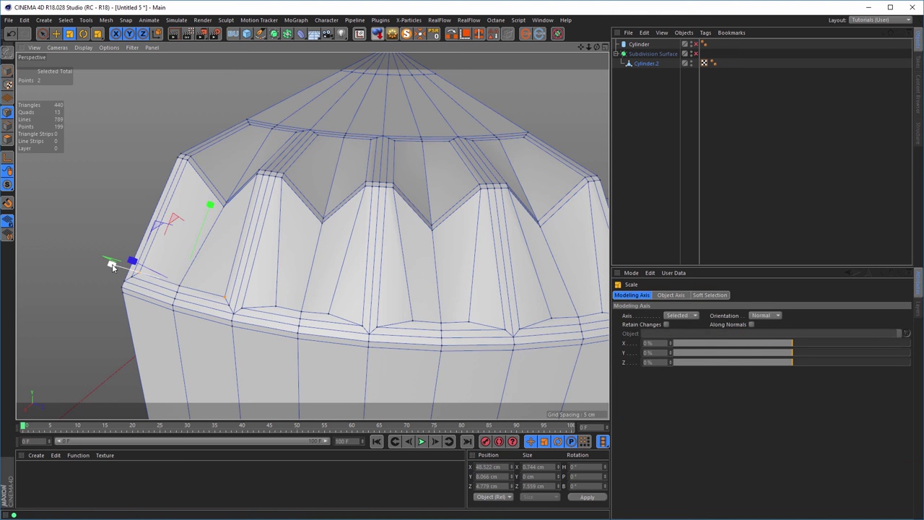
pyautogui.moveTo(112, 265); pyautogui.dragTo(151, 283)
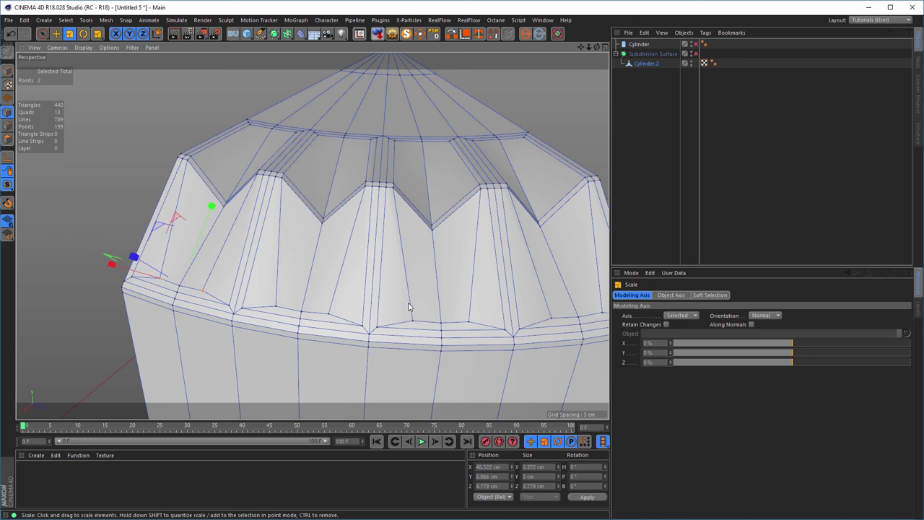
pyautogui.keyDown('alt'); pyautogui.moveTo(408, 307); pyautogui.dragTo(388, 304); pyautogui.keyUp('alt')
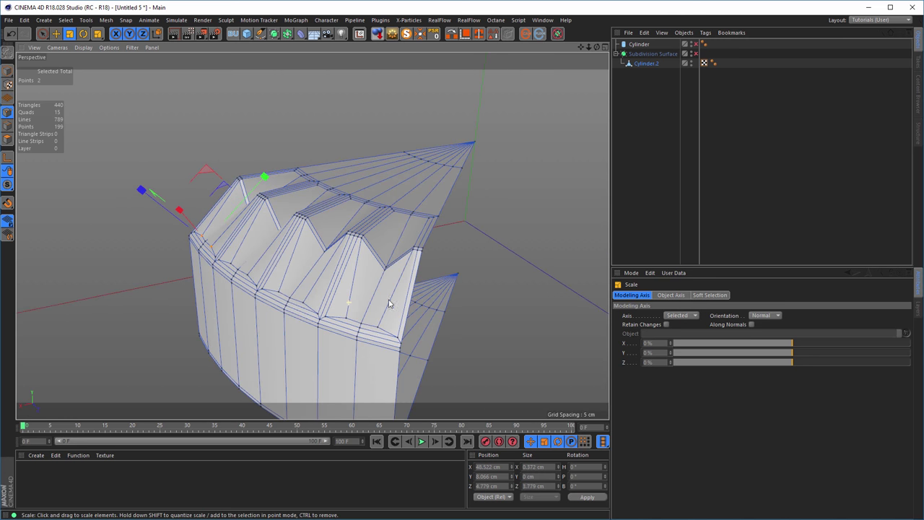
# Return to object mode, enable the Subdivision Surface and start an Interactive Render Region.
pyautogui.click(8, 70)
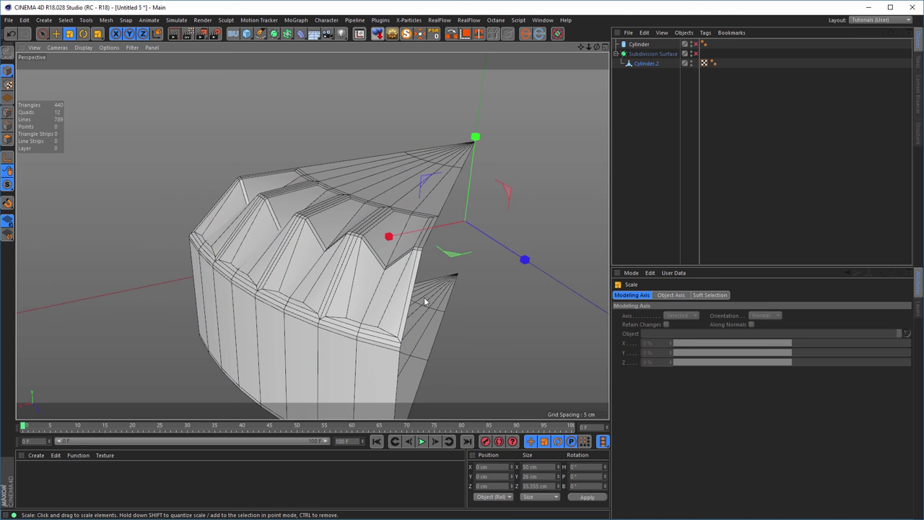
pyautogui.click(695, 54)
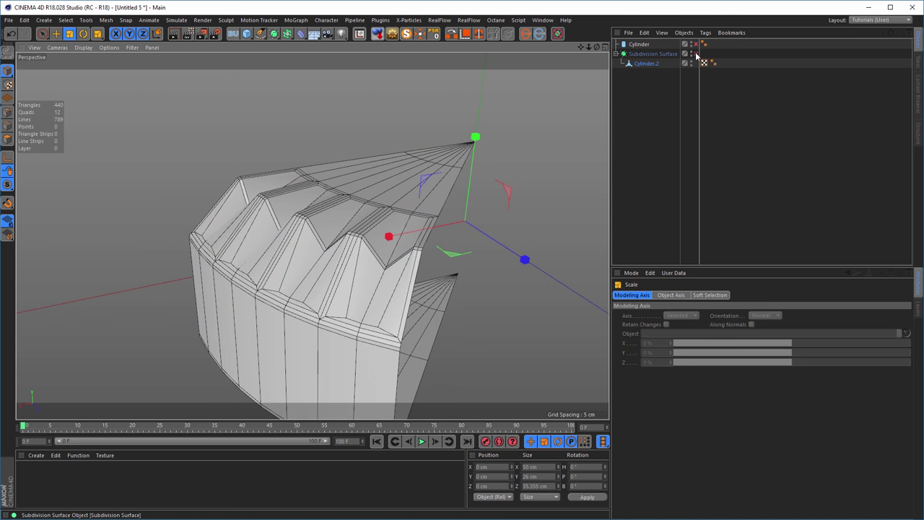
pyautogui.hotkey('ctrl', 'r')
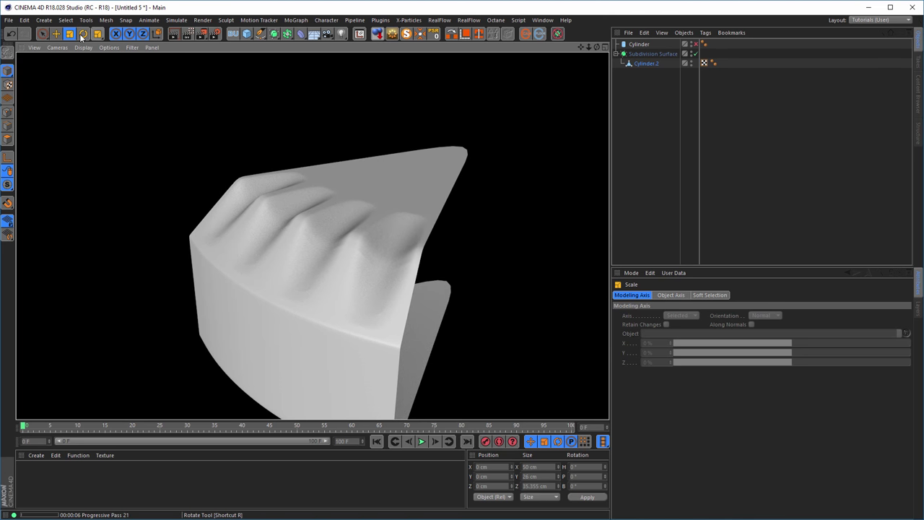
pyautogui.click(187, 34)
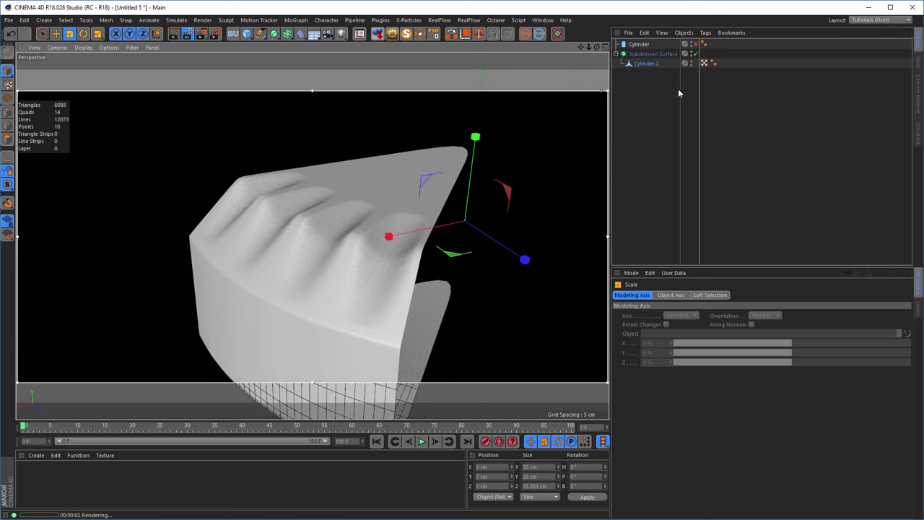
# Uncheck Use Edge Breaks on Cylinder.2's Phong tag, then turn the render region off.
pyautogui.click(713, 63)
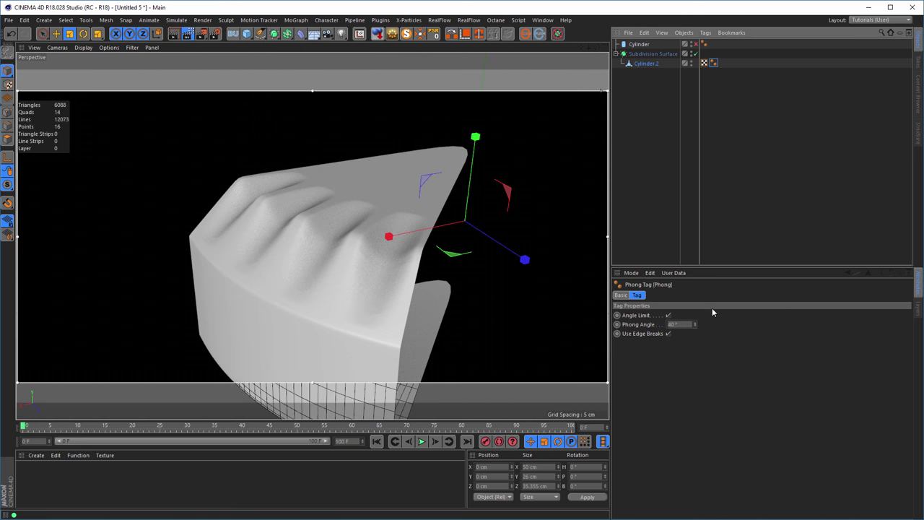
pyautogui.click(668, 334)
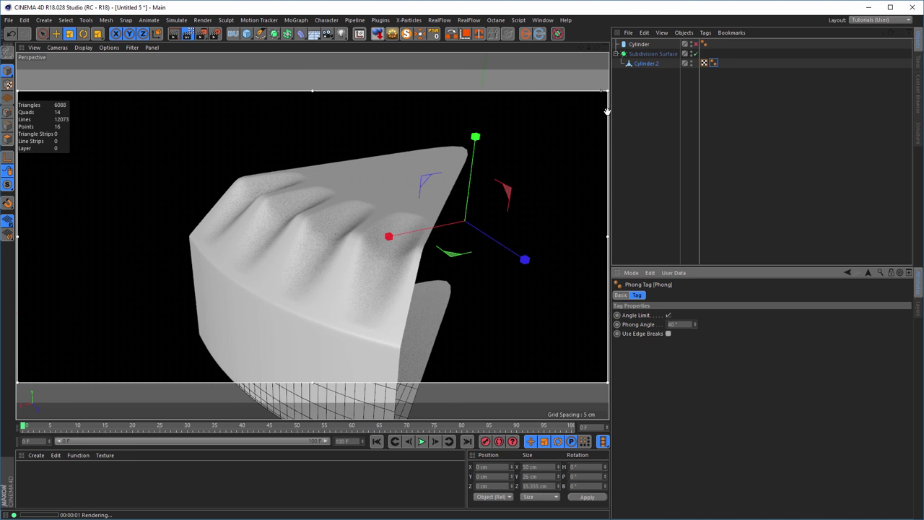
pyautogui.click(646, 64)
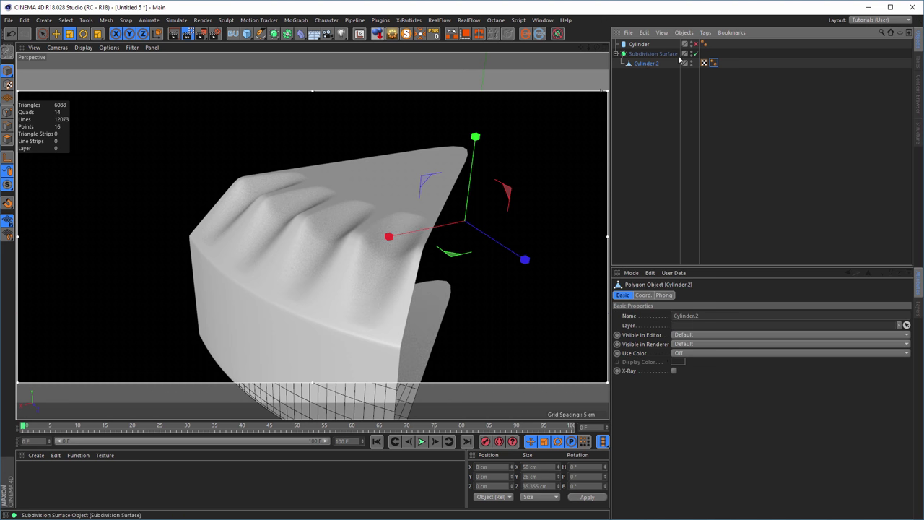
pyautogui.click(188, 33)
pyautogui.scroll(-8, 324, 280)
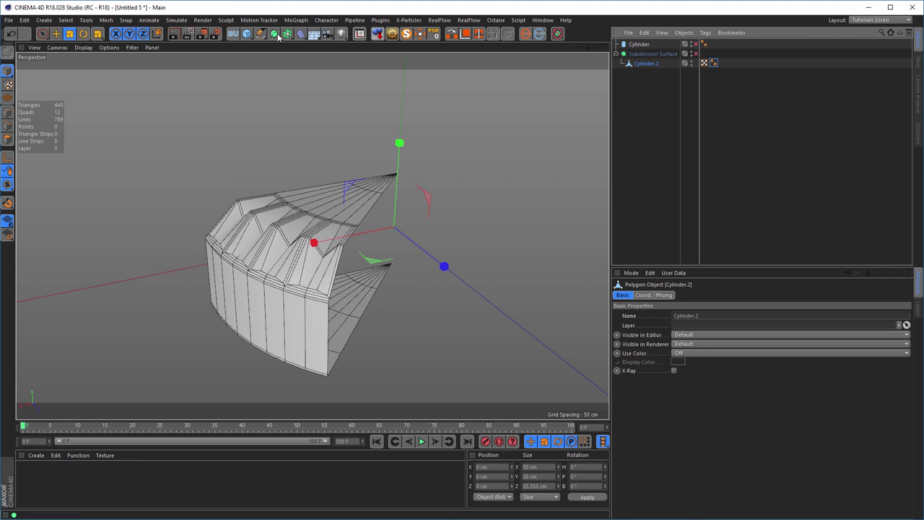
# Add a Cloner holding Cylinder.2 set to Radial mode, XZ plane and 0 cm radius.
pyautogui.click(294, 21)
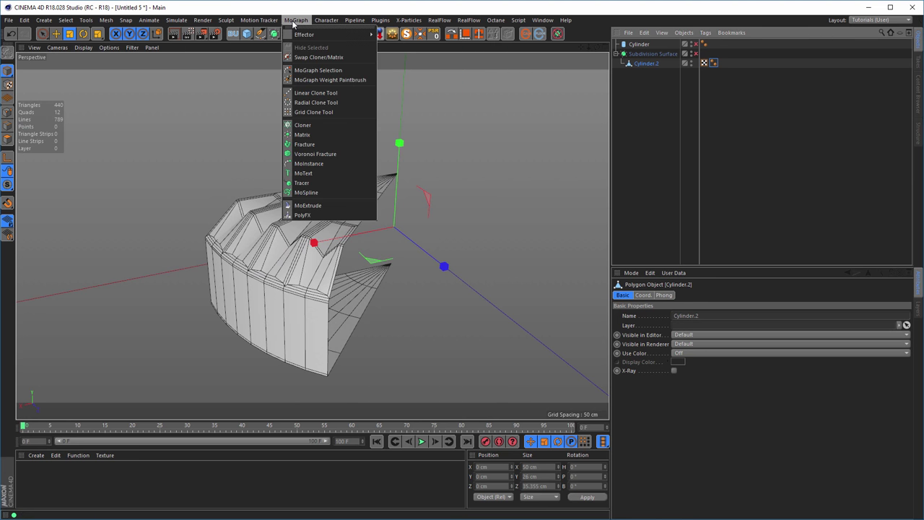
pyautogui.keyDown('alt'); pyautogui.click(303, 125); pyautogui.keyUp('alt')
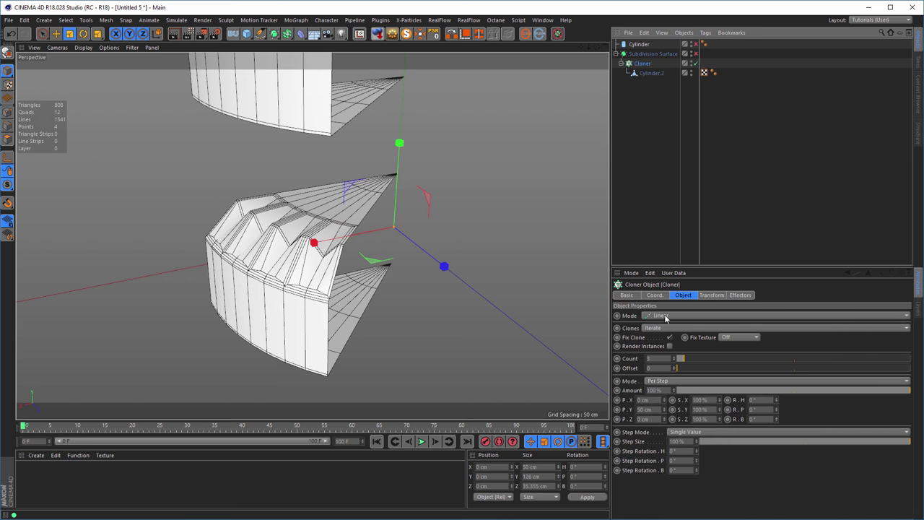
pyautogui.click(668, 316)
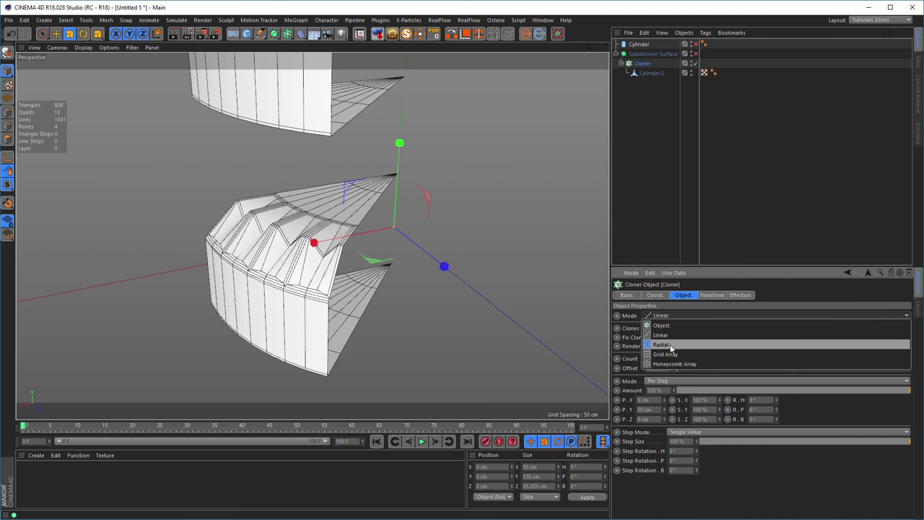
pyautogui.click(670, 347)
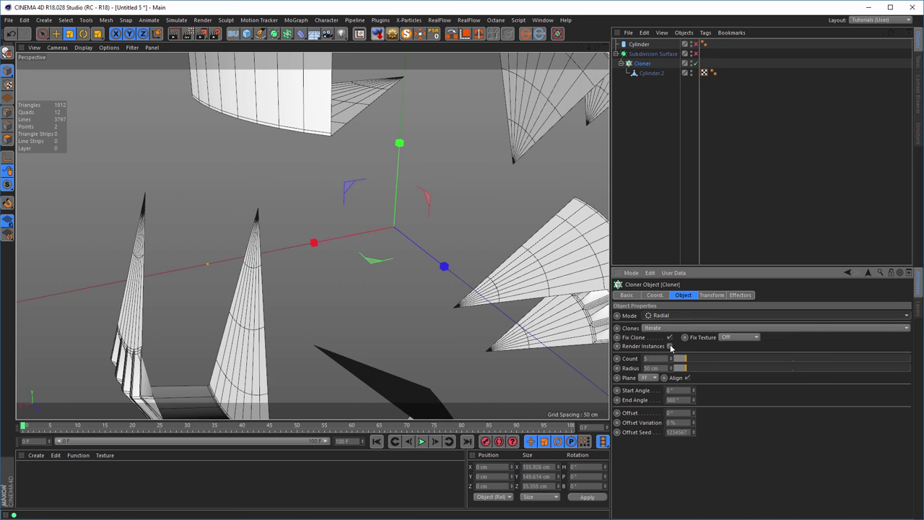
pyautogui.click(647, 380)
pyautogui.click(650, 409)
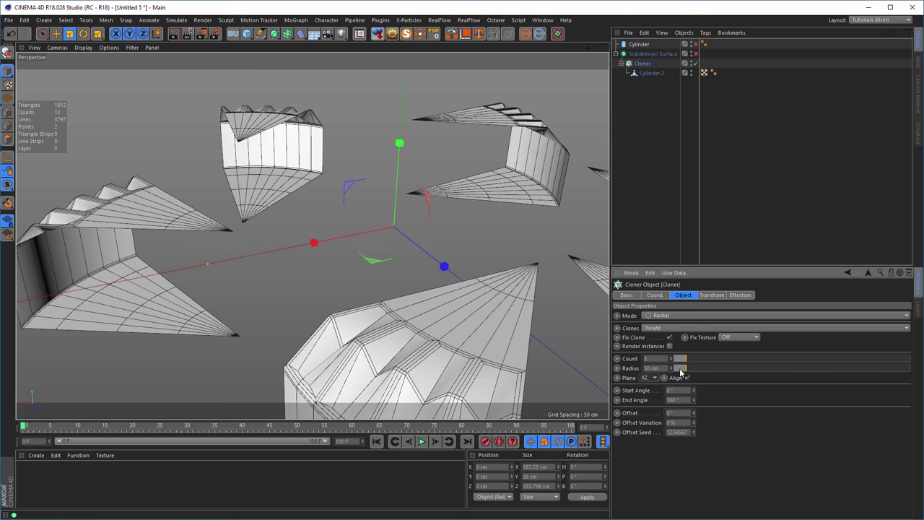
pyautogui.moveTo(679, 373); pyautogui.dragTo(646, 378)
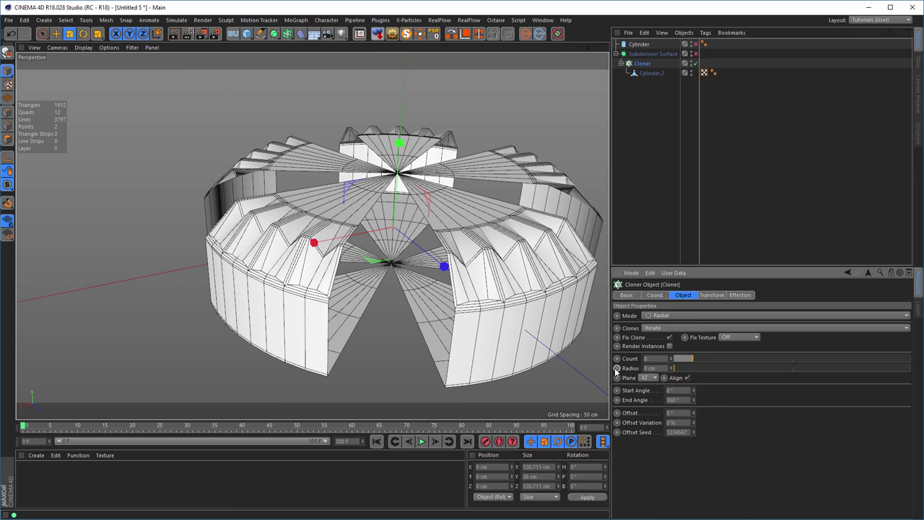
pyautogui.keyDown('alt'); pyautogui.moveTo(484, 270); pyautogui.dragTo(376, 251); pyautogui.keyUp('alt')
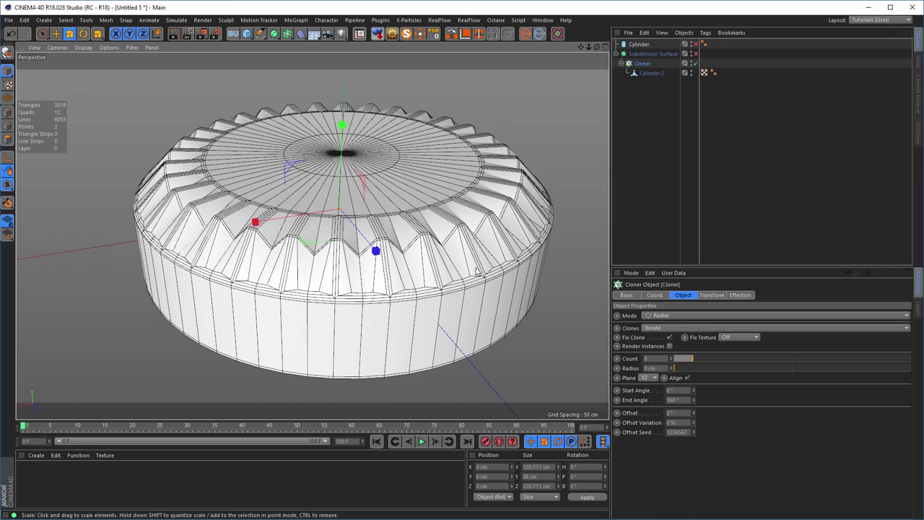
# Re-enable the Subdivision Surface and view the smoothed cloned ring in an Interactive Render Region.
pyautogui.click(695, 54)
pyautogui.click(695, 54)
pyautogui.click(695, 54)
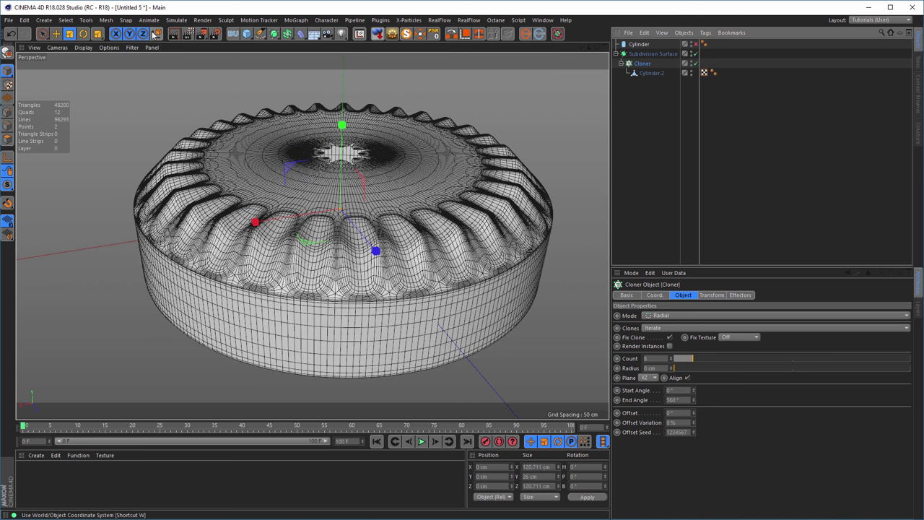
pyautogui.click(174, 34)
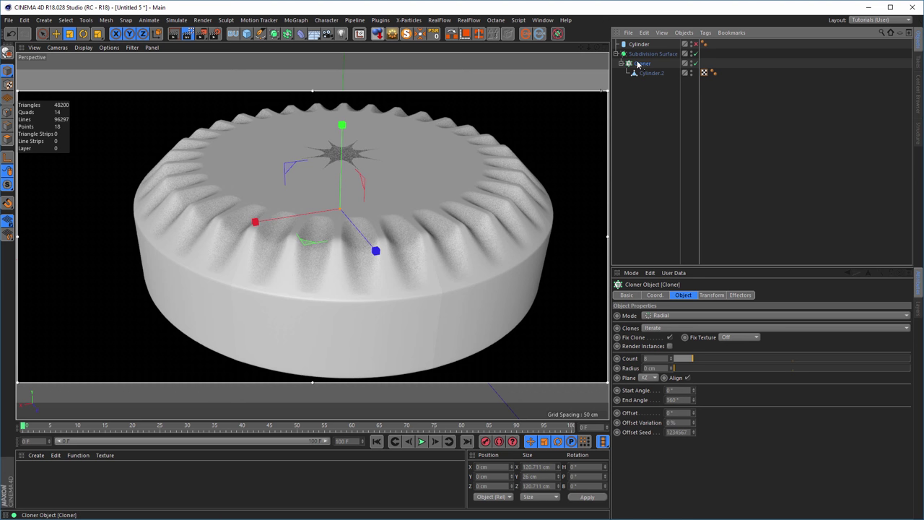
pyautogui.click(287, 34)
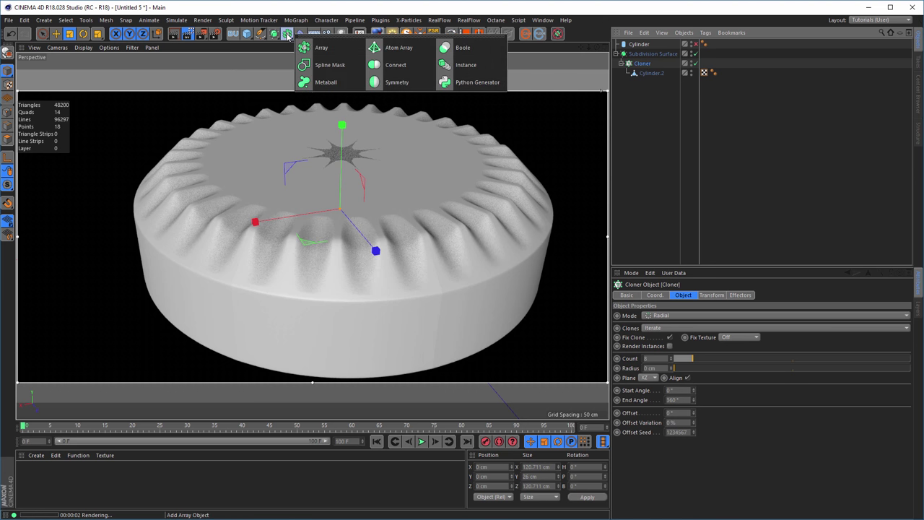
# Wrap the Cloner in a Connect object with Phong Mode set to Average.
pyautogui.click(395, 66)
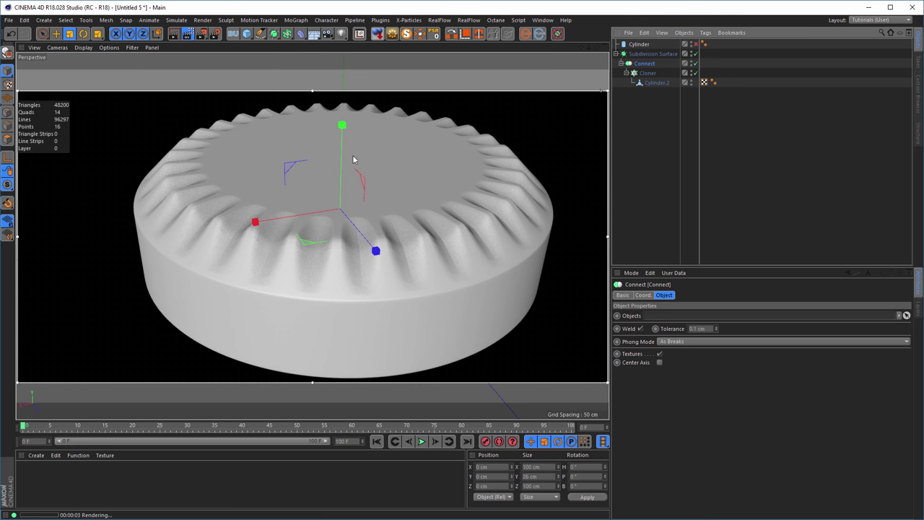
pyautogui.scroll(8, 372, 249)
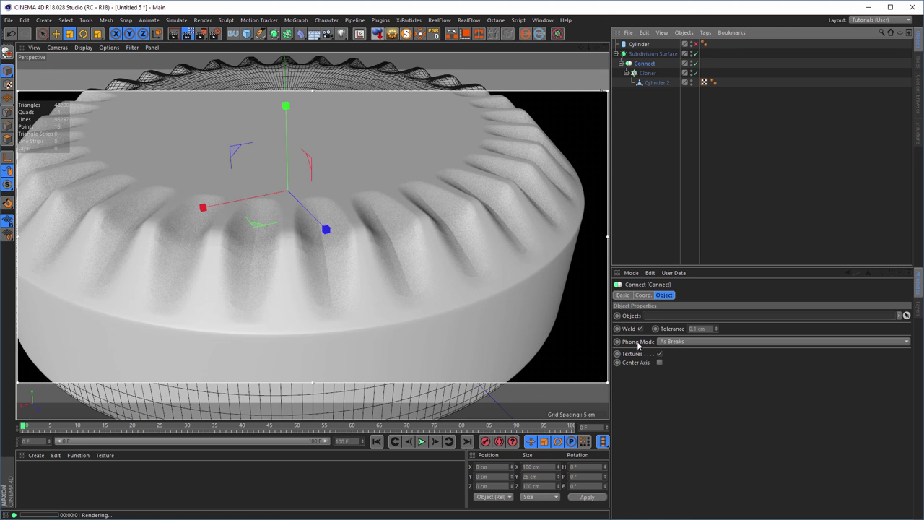
pyautogui.click(679, 345)
pyautogui.click(681, 358)
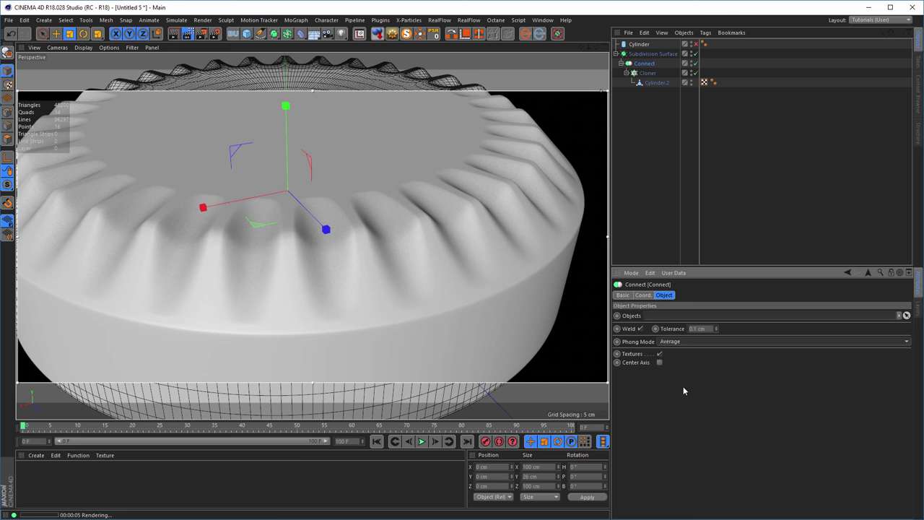
# Render a live preview of the gear from a couple of angles, then close it.
pyautogui.scroll(-8, 379, 218)
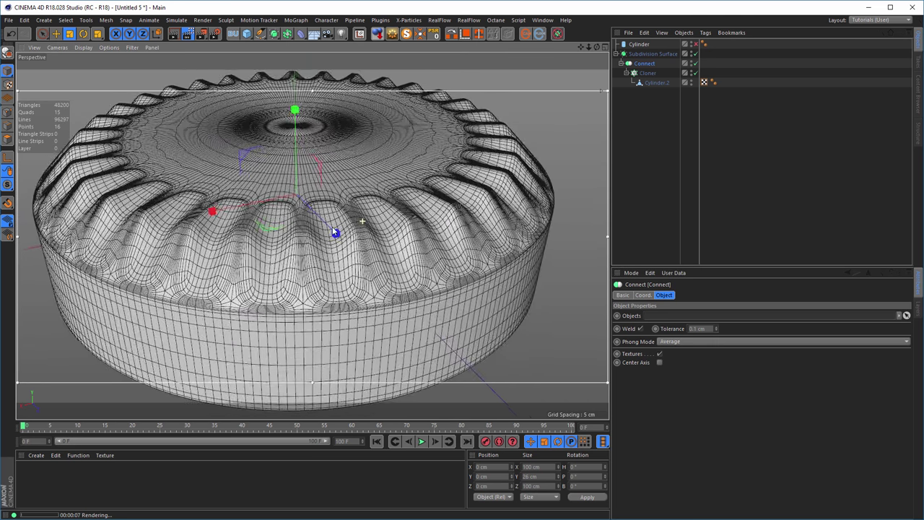
pyautogui.keyDown('alt'); pyautogui.moveTo(399, 229); pyautogui.dragTo(421, 244); pyautogui.keyUp('alt')
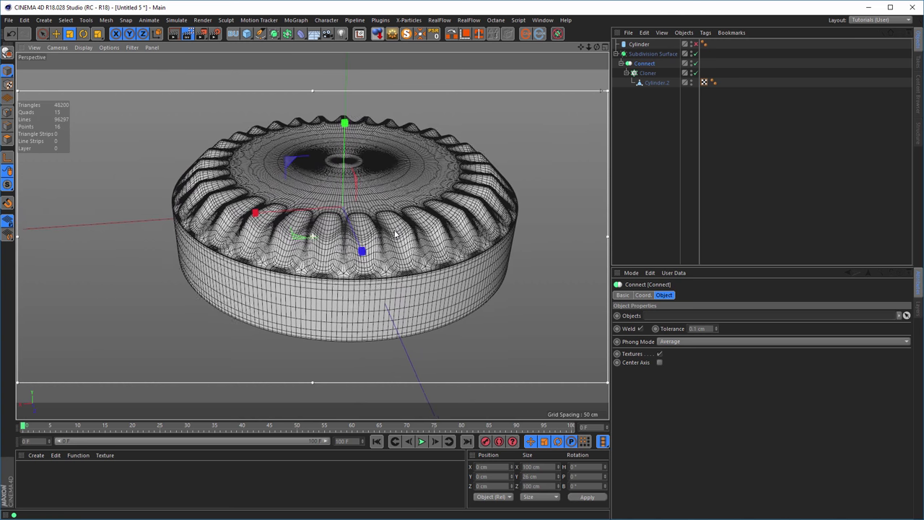
pyautogui.hotkey('ctrl', 'r')
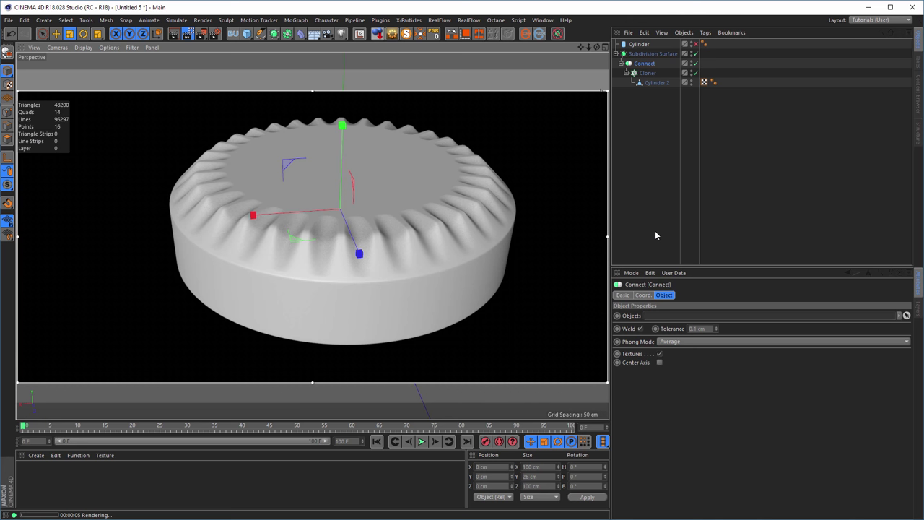
pyautogui.keyDown('alt'); pyautogui.moveTo(462, 227); pyautogui.dragTo(454, 233); pyautogui.keyUp('alt')
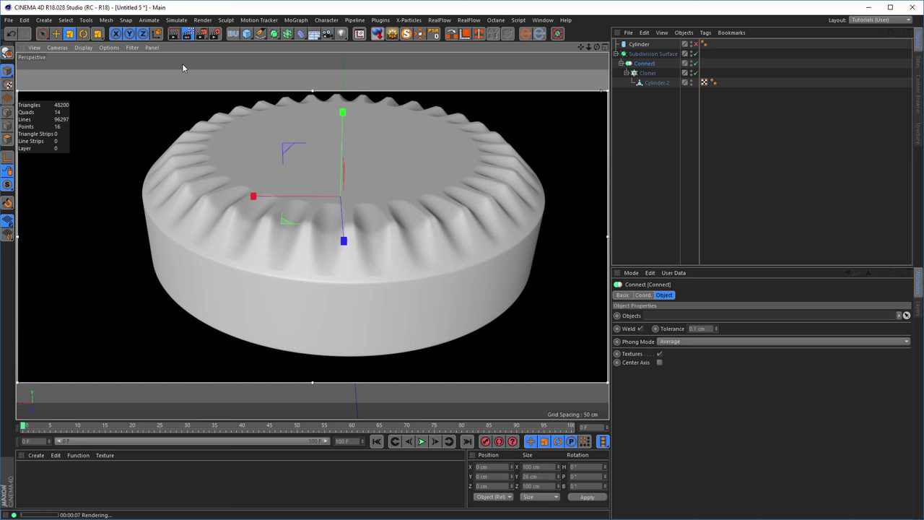
pyautogui.click(187, 34)
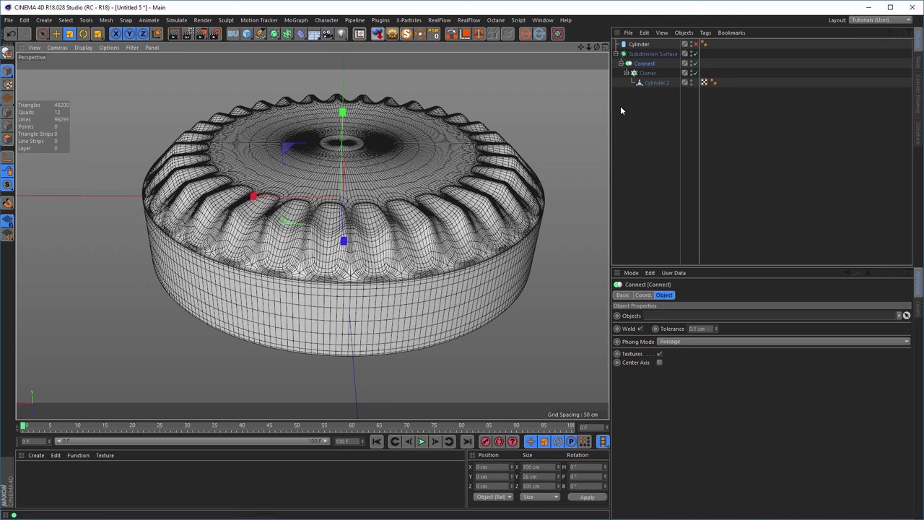
# Set the display to Isoparms and edit Cylinder.2's points with the Subdivision Surface off.
pyautogui.click(84, 47)
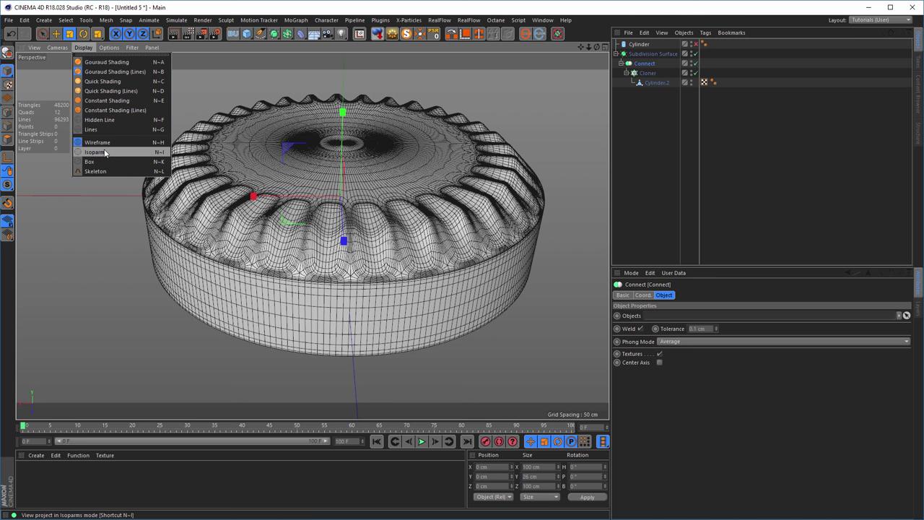
pyautogui.click(105, 153)
pyautogui.keyDown('alt'); pyautogui.moveTo(417, 215); pyautogui.dragTo(444, 229, button='middle'); pyautogui.keyUp('alt')
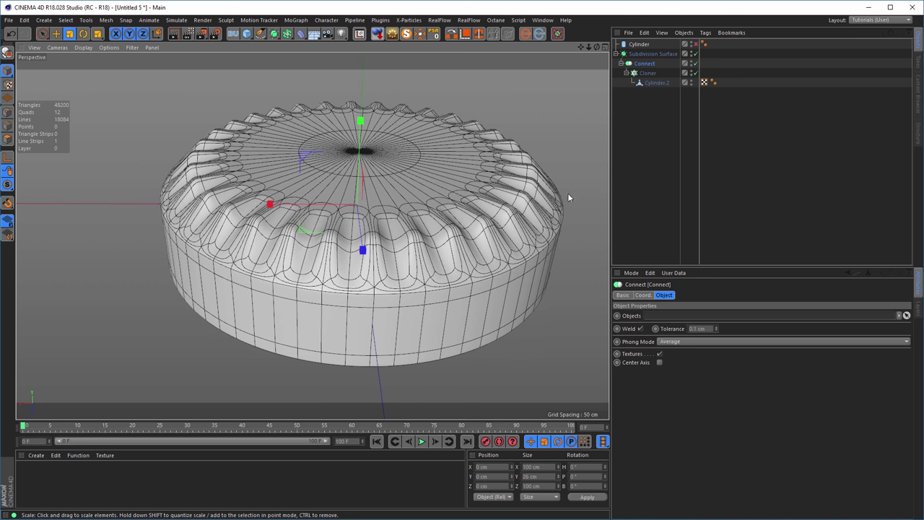
pyautogui.click(658, 83)
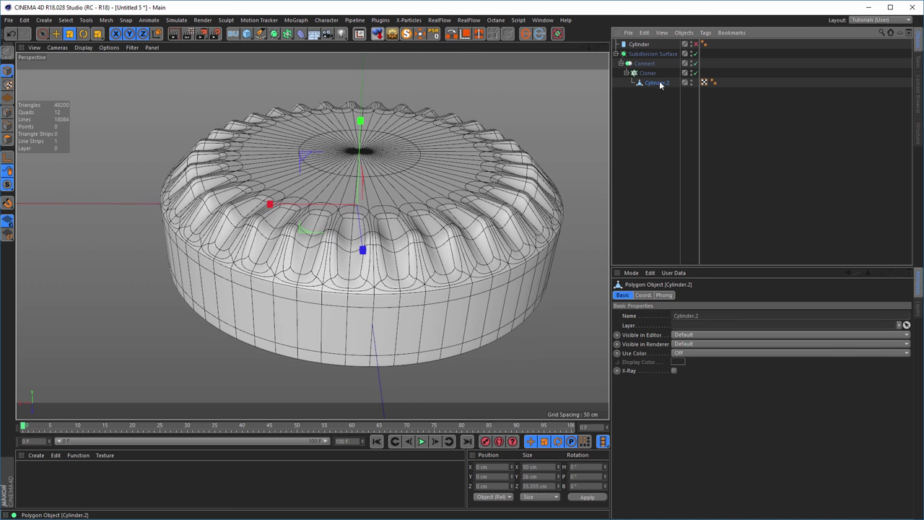
pyautogui.click(7, 114)
pyautogui.keyDown('alt'); pyautogui.moveTo(361, 252); pyautogui.dragTo(429, 274, button='middle'); pyautogui.keyUp('alt')
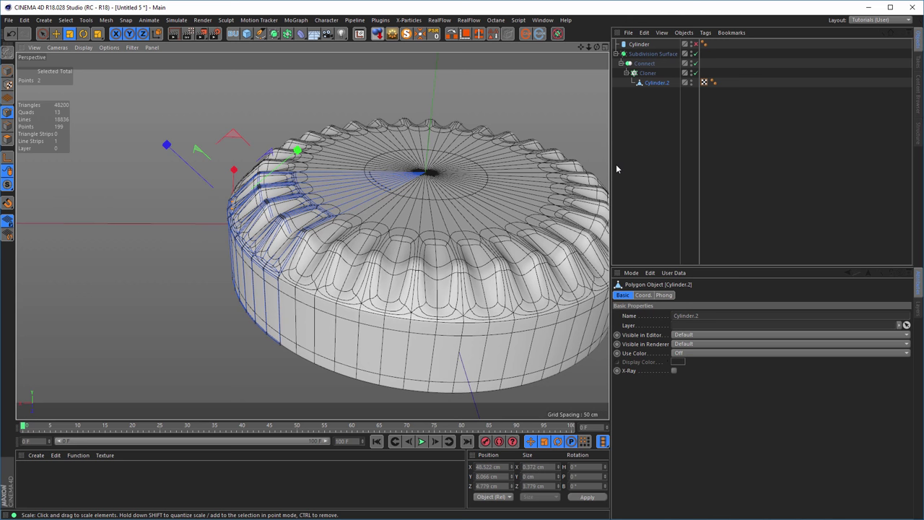
pyautogui.click(694, 53)
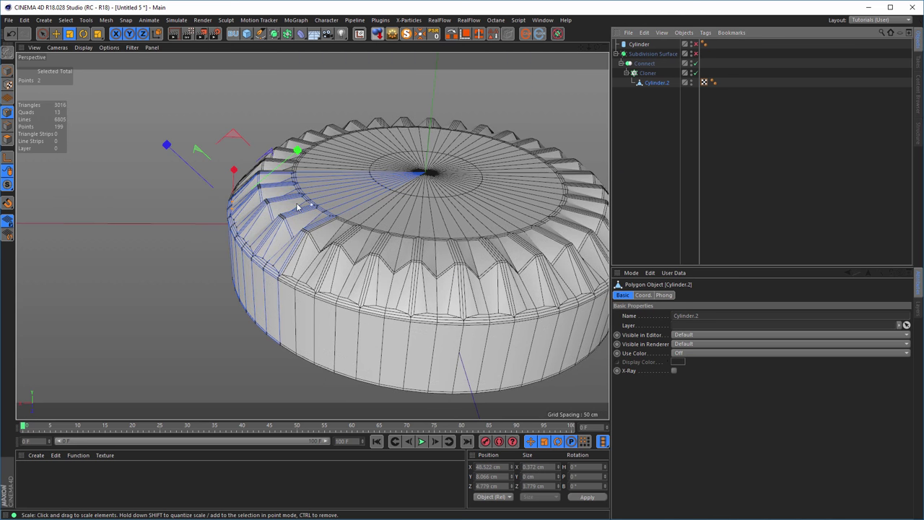
# Live Select four points along the cutter cylinder's teeth.
pyautogui.keyDown('alt'); pyautogui.moveTo(296, 207); pyautogui.dragTo(272, 219); pyautogui.keyUp('alt')
pyautogui.scroll(3, 351, 222)
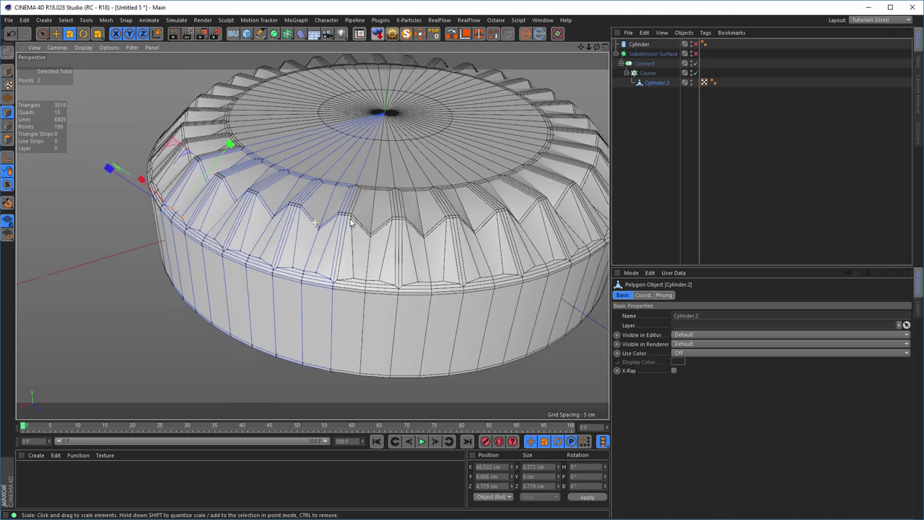
pyautogui.scroll(1, 350, 223)
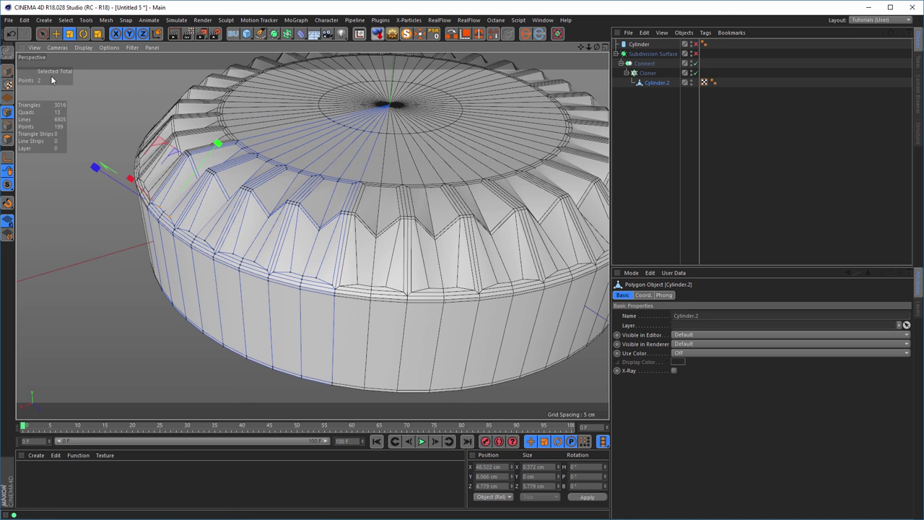
pyautogui.click(41, 34)
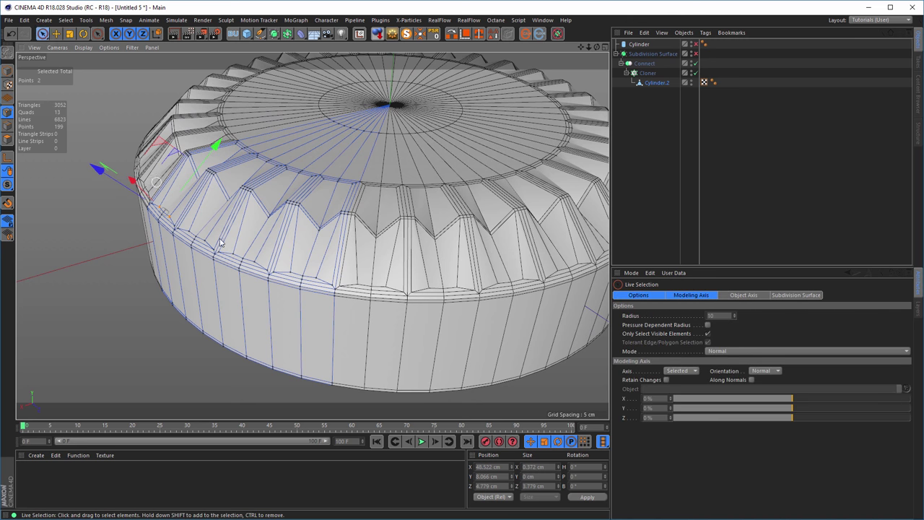
pyautogui.click(316, 233)
pyautogui.scroll(-2, 245, 220)
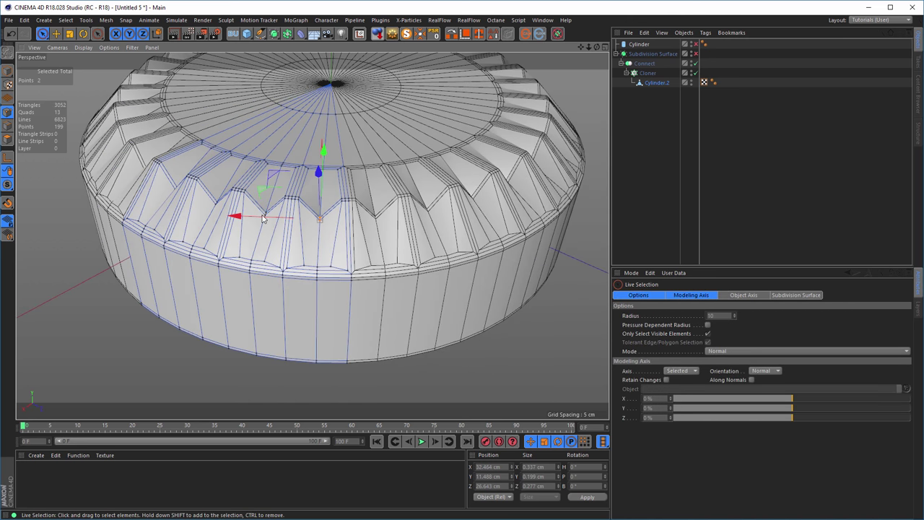
pyautogui.keyDown('shift'); pyautogui.click(265, 213); pyautogui.keyUp('shift')
pyautogui.keyDown('shift'); pyautogui.click(218, 203); pyautogui.keyUp('shift')
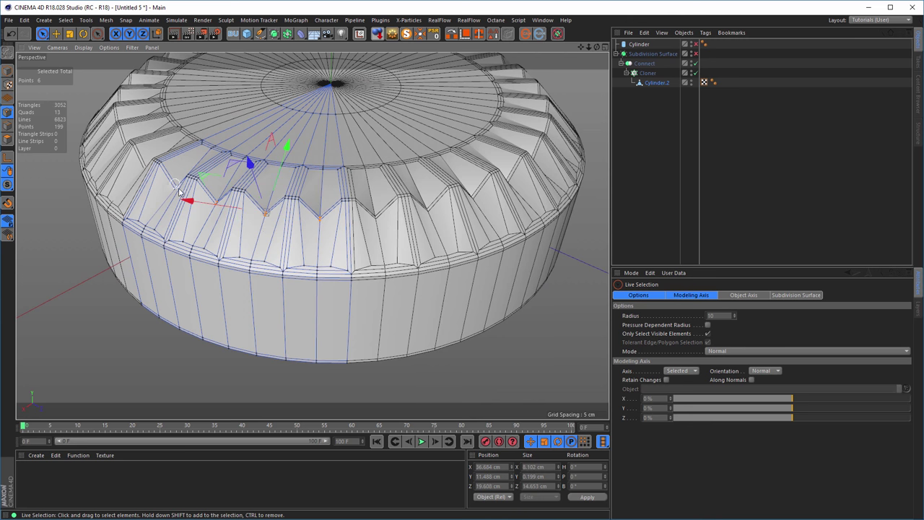
pyautogui.keyDown('alt'); pyautogui.moveTo(176, 191); pyautogui.dragTo(306, 208); pyautogui.keyUp('alt')
pyautogui.keyDown('shift'); pyautogui.click(165, 189); pyautogui.keyUp('shift')
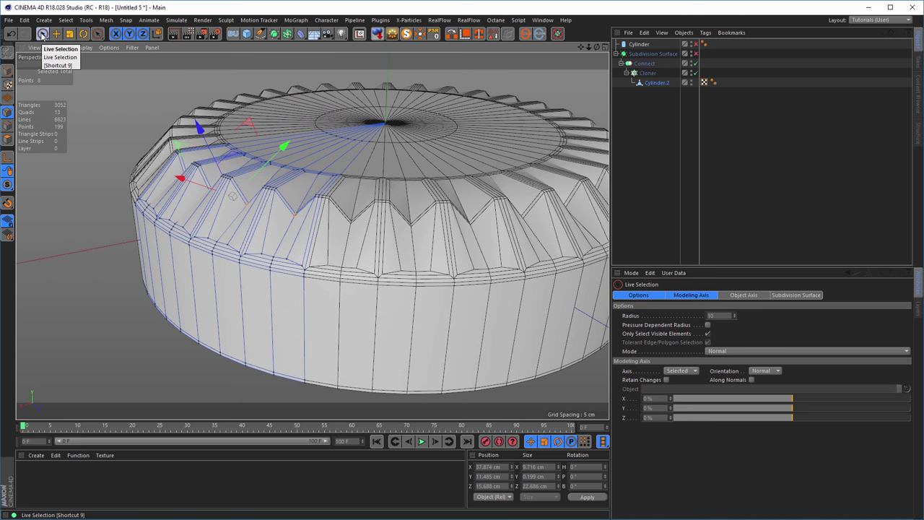
# Set the Modeling Axis orientation to Axis and re-enable the Subdivision Surface.
pyautogui.click(693, 295)
pyautogui.click(764, 315)
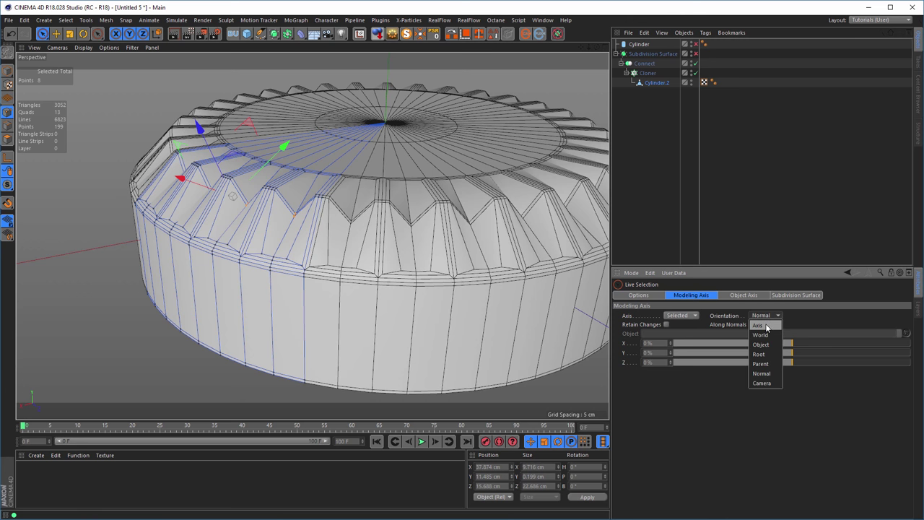
pyautogui.click(757, 326)
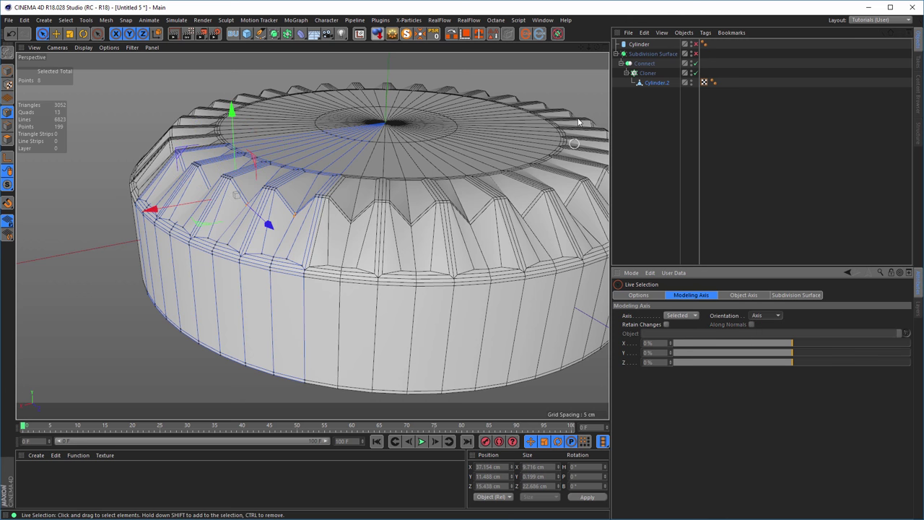
pyautogui.click(695, 54)
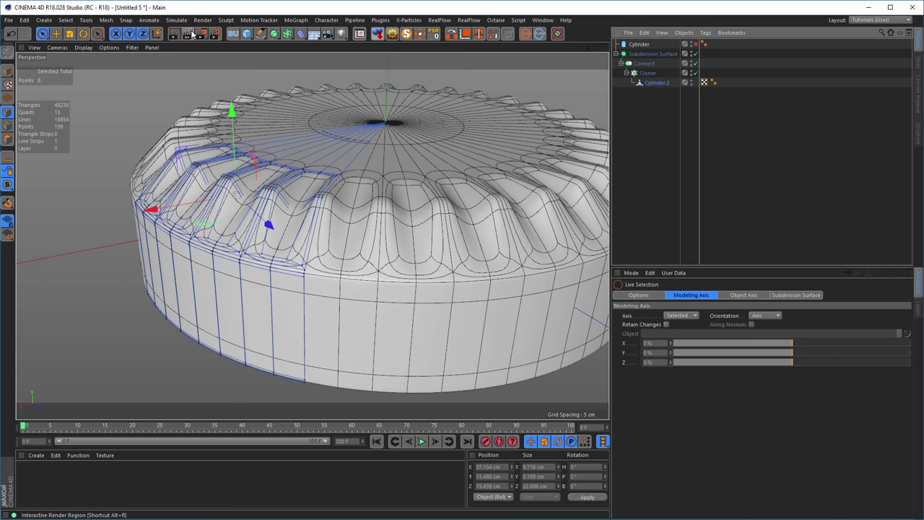
# Lower the selected tooth points slightly along Y and render the reshaped gear.
pyautogui.click(186, 33)
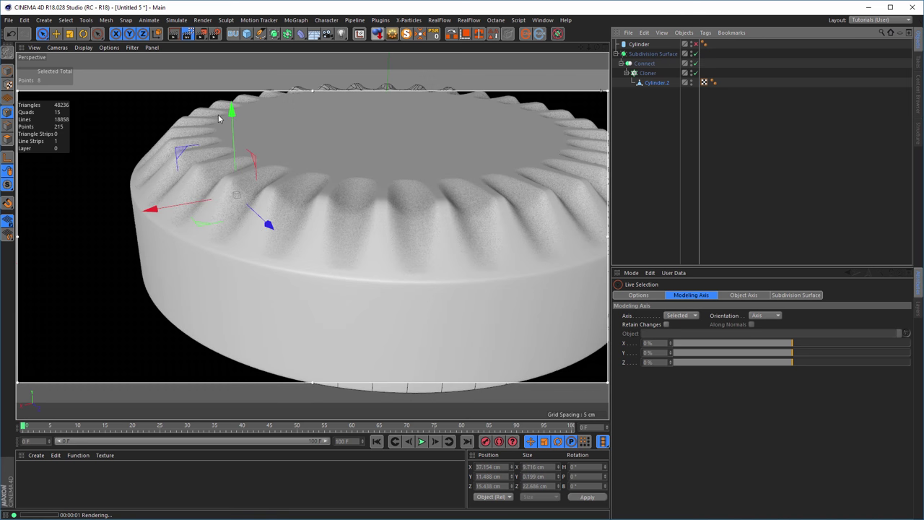
pyautogui.moveTo(233, 114); pyautogui.dragTo(226, 124)
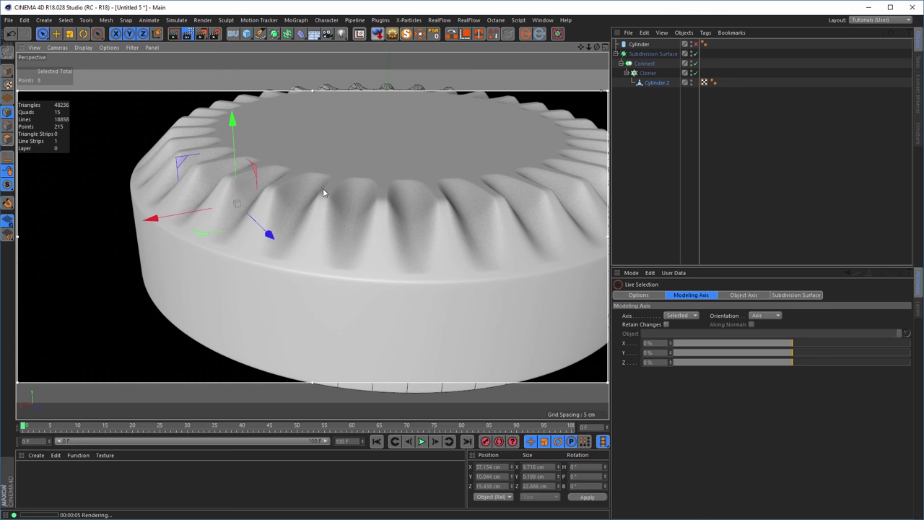
pyautogui.scroll(-3, 324, 192)
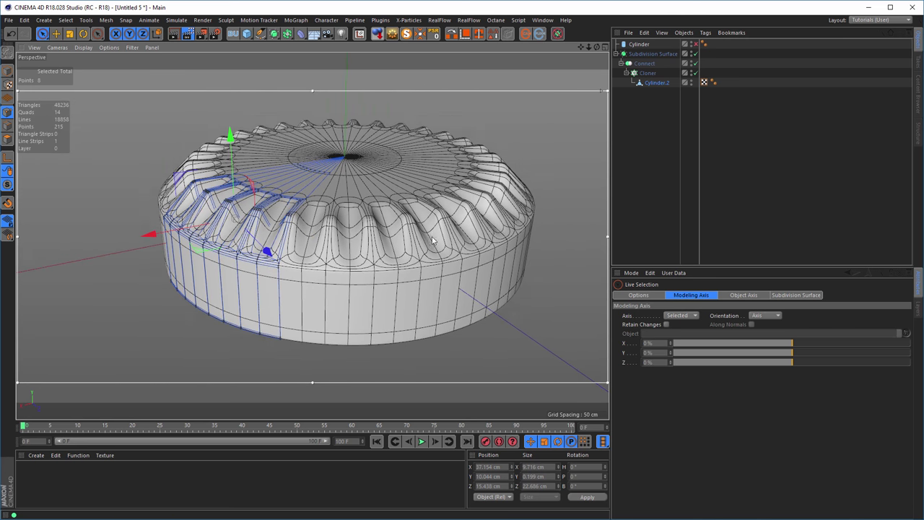
pyautogui.hotkey('ctrl', 'r')
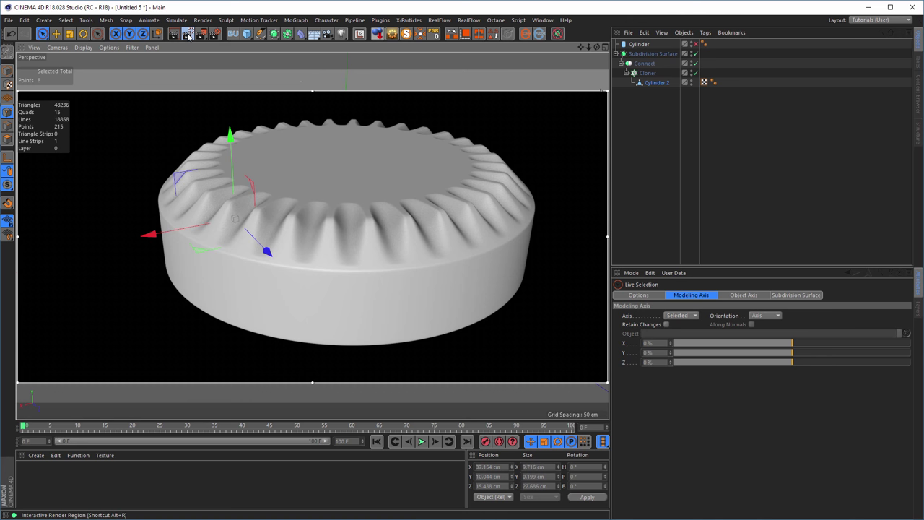
pyautogui.moveTo(388, 241)
pyautogui.keyDown('alt'); pyautogui.mouseDown()
pyautogui.moveTo(392, 234)
pyautogui.moveTo(366, 242)
pyautogui.moveTo(456, 257)
pyautogui.mouseUp(); pyautogui.keyUp('alt')
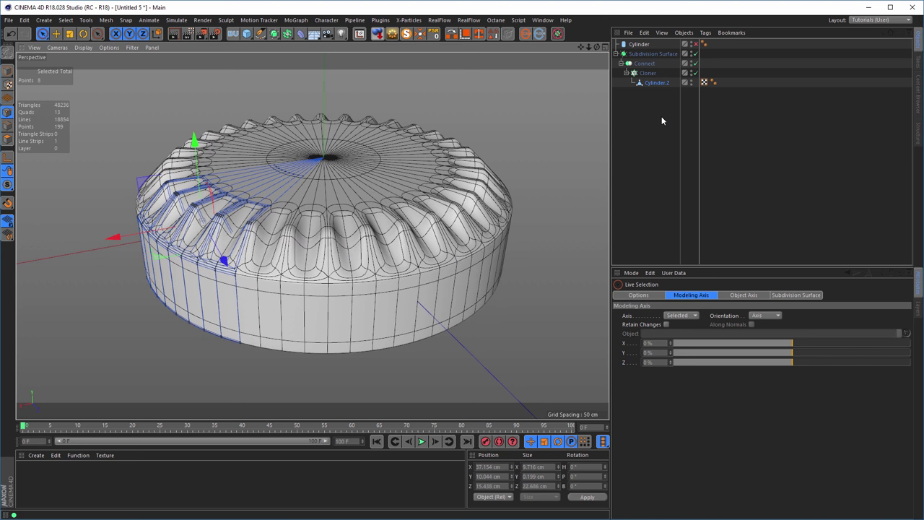
# Disable the Subdivision Surface, Cloner and Connect objects and collapse the hierarchy.
pyautogui.click(694, 54)
pyautogui.click(695, 73)
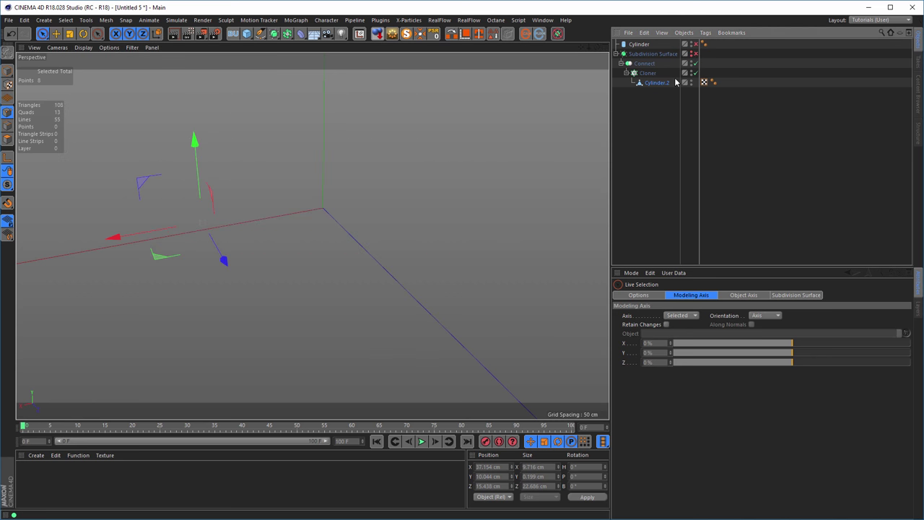
pyautogui.click(694, 63)
pyautogui.click(616, 54)
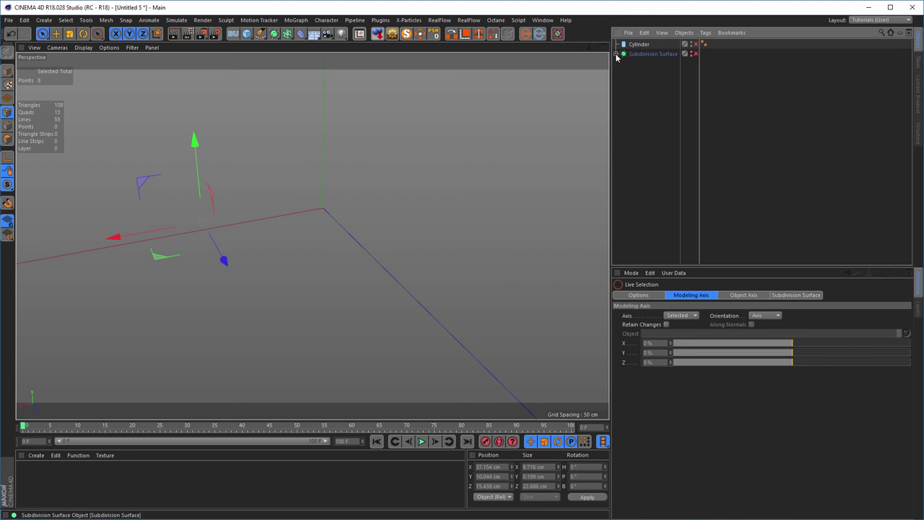
# Rename the Subdivision Surface group to 'Test 1'.
pyautogui.doubleClick(638, 54)
pyautogui.write('Test')
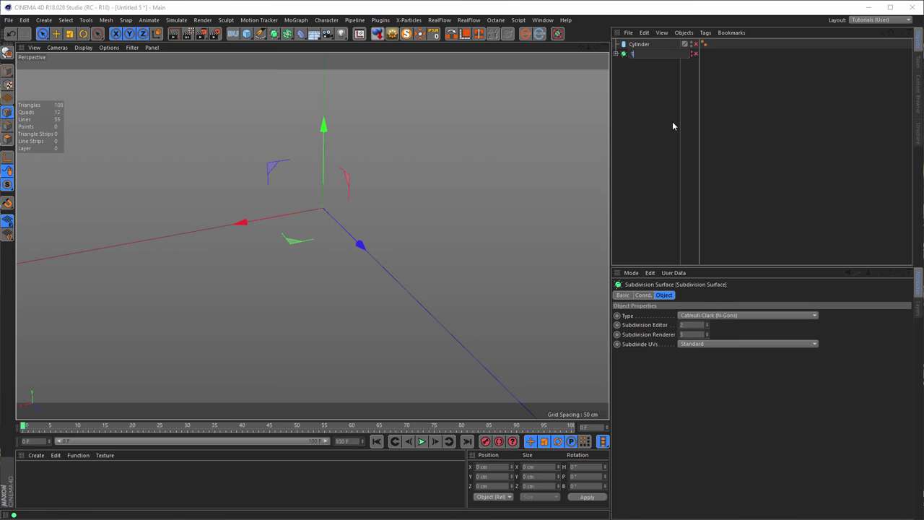
pyautogui.press('Return')
pyautogui.write('1')
pyautogui.press('Return')
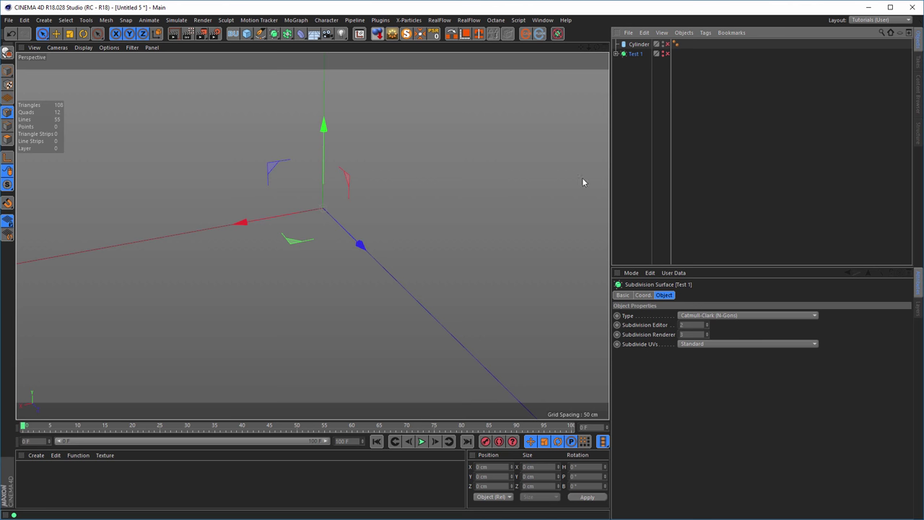
pyautogui.keyDown('alt'); pyautogui.moveTo(310, 206); pyautogui.dragTo(293, 282); pyautogui.keyUp('alt')
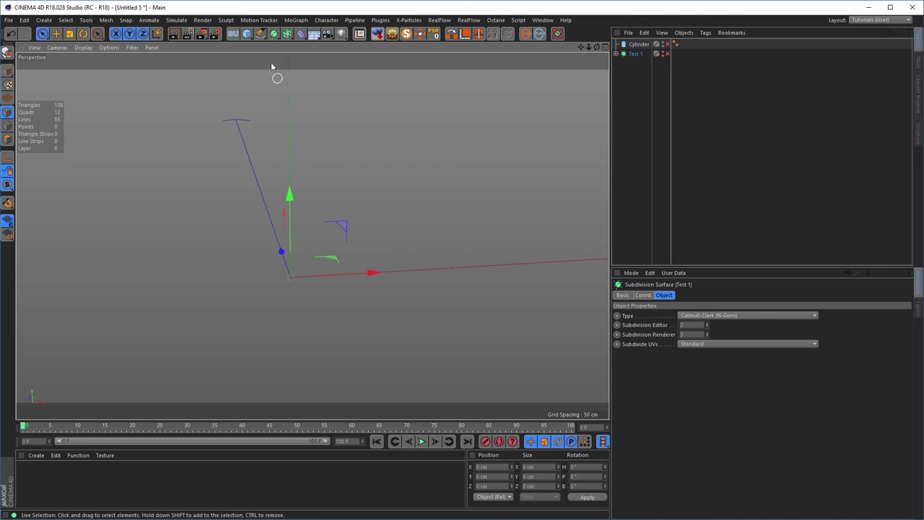
pyautogui.click(247, 33)
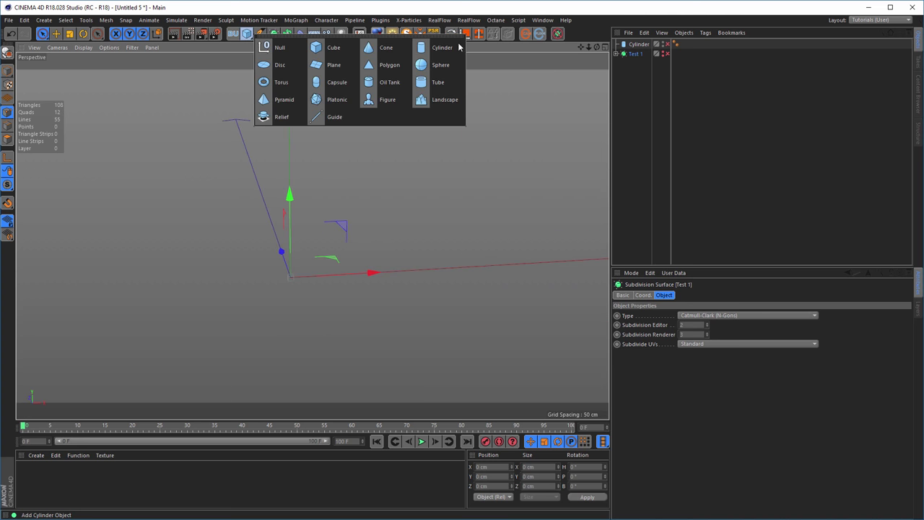
# Add a new cylinder with a Height of 30 cm.
pyautogui.click(458, 47)
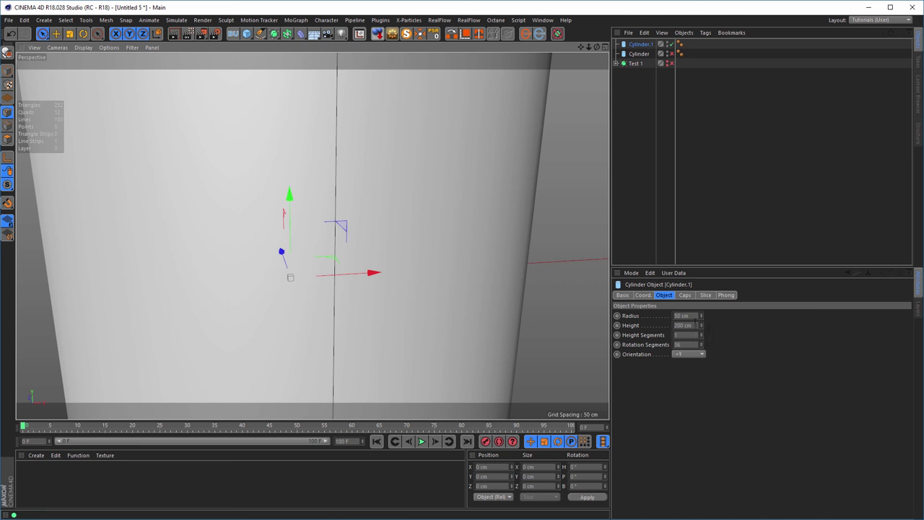
pyautogui.click(682, 325)
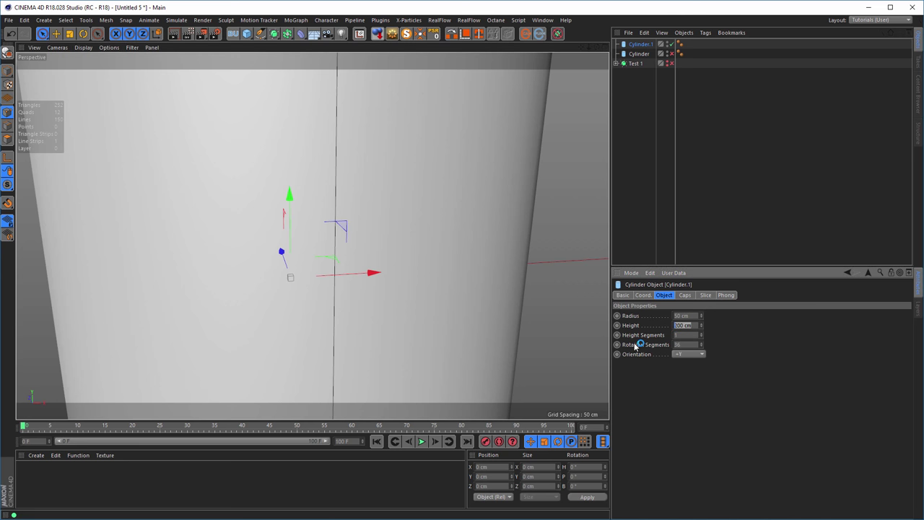
pyautogui.write('30')
pyautogui.press('Return')
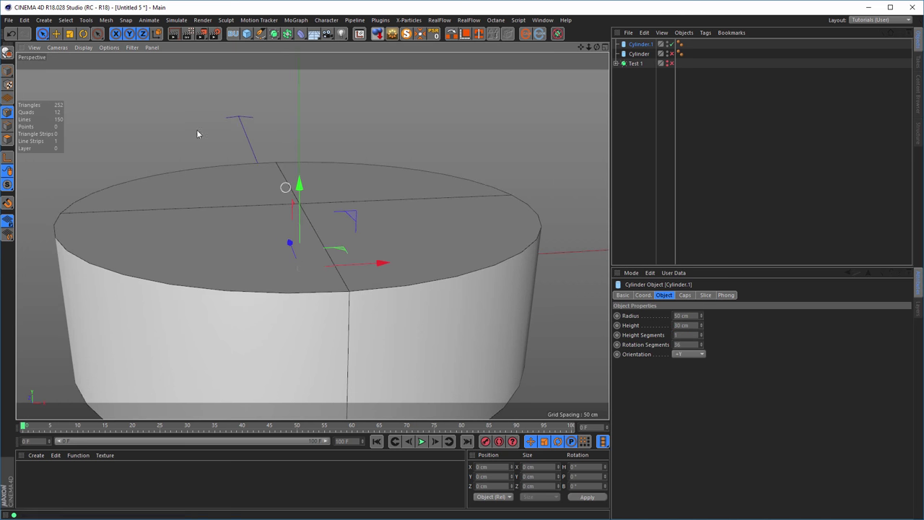
# Switch the viewport display to Wireframe and view the cylinder from higher up.
pyautogui.click(85, 48)
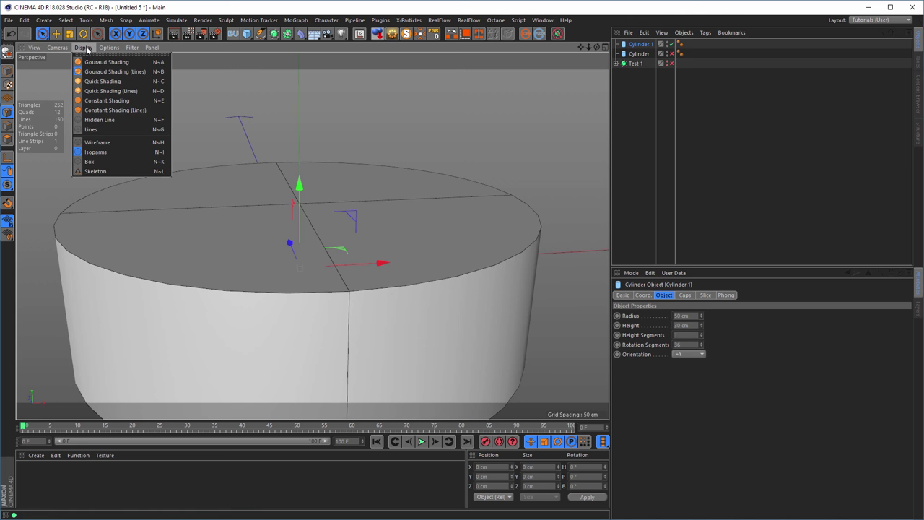
pyautogui.click(97, 142)
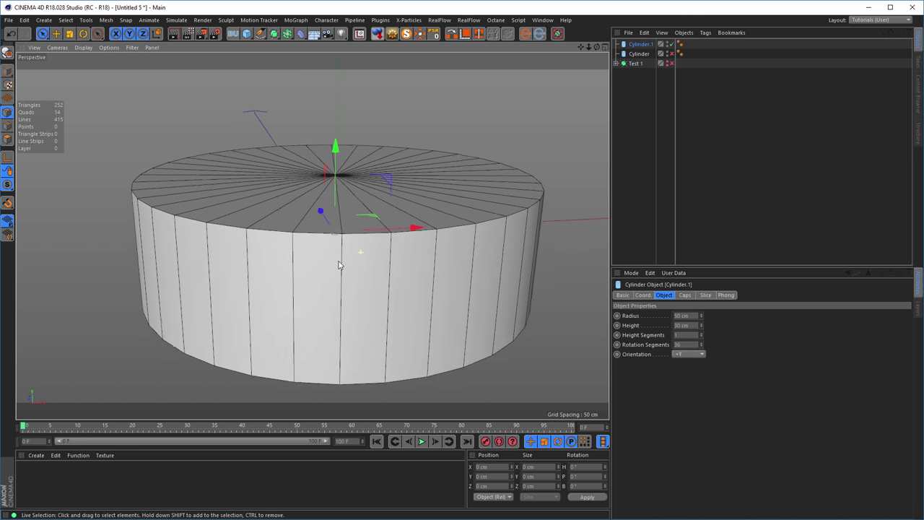
pyautogui.scroll(-3, 339, 264)
pyautogui.keyDown('alt'); pyautogui.moveTo(352, 264); pyautogui.dragTo(363, 323); pyautogui.keyUp('alt')
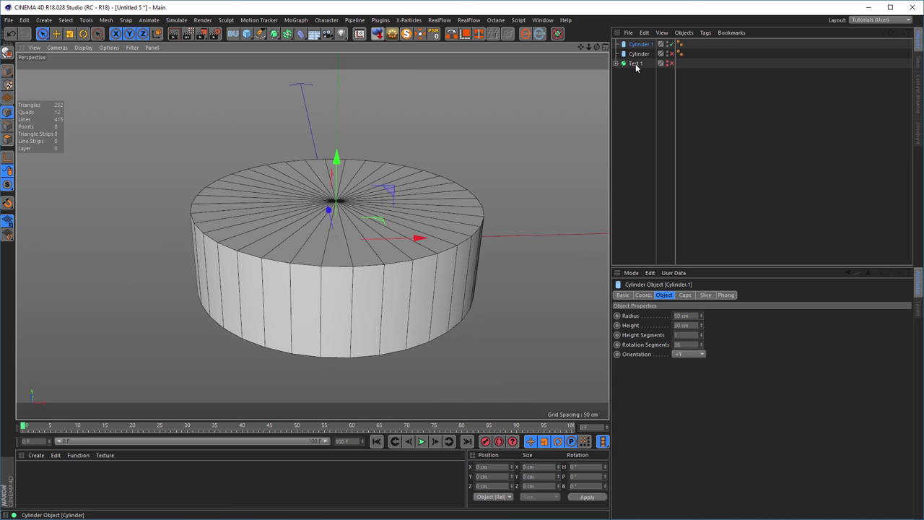
# Hide Cylinder.1 and enable Test 1 and its Cloner to show the grooved ring.
pyautogui.click(668, 44)
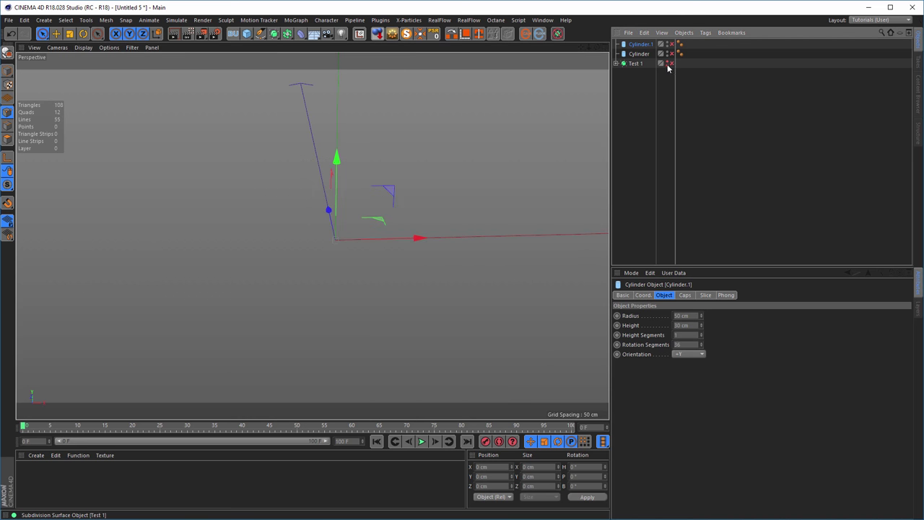
pyautogui.click(669, 64)
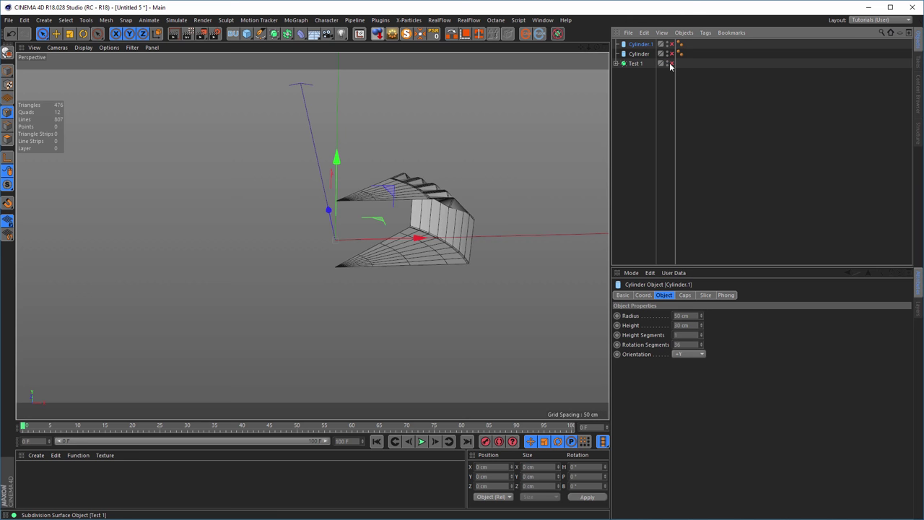
pyautogui.click(616, 63)
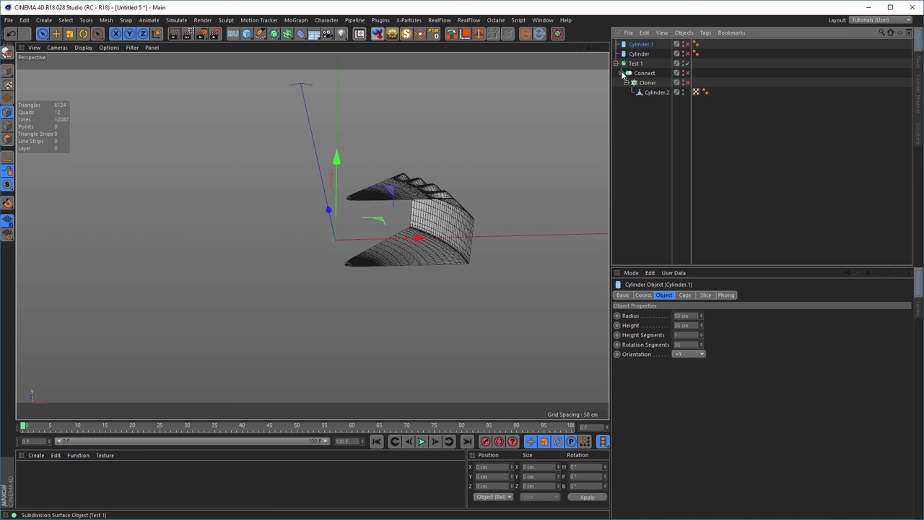
pyautogui.click(687, 83)
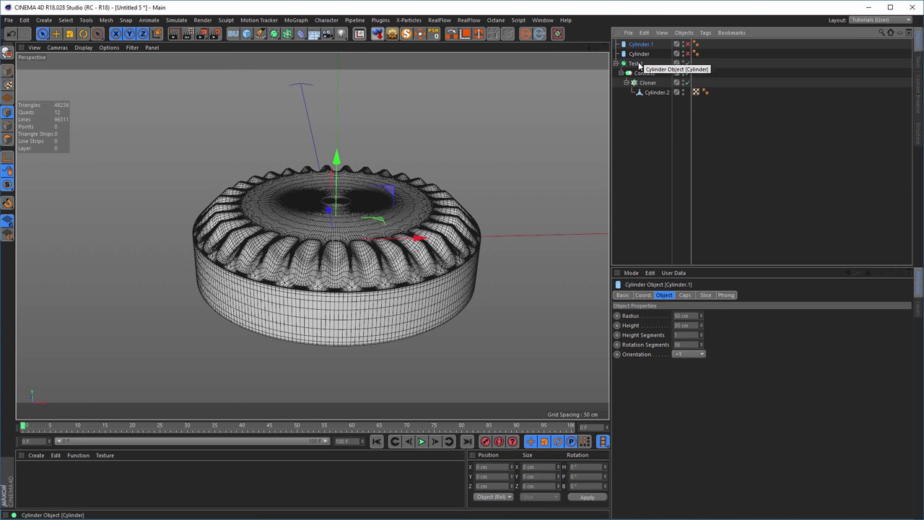
# Disable Test 1, show Cylinder.1 again and move it below Test 1.
pyautogui.click(616, 63)
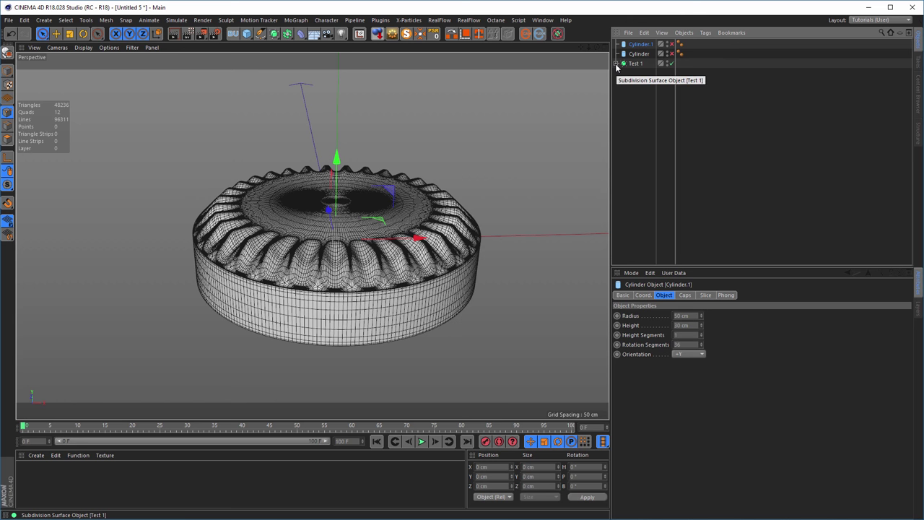
pyautogui.click(667, 64)
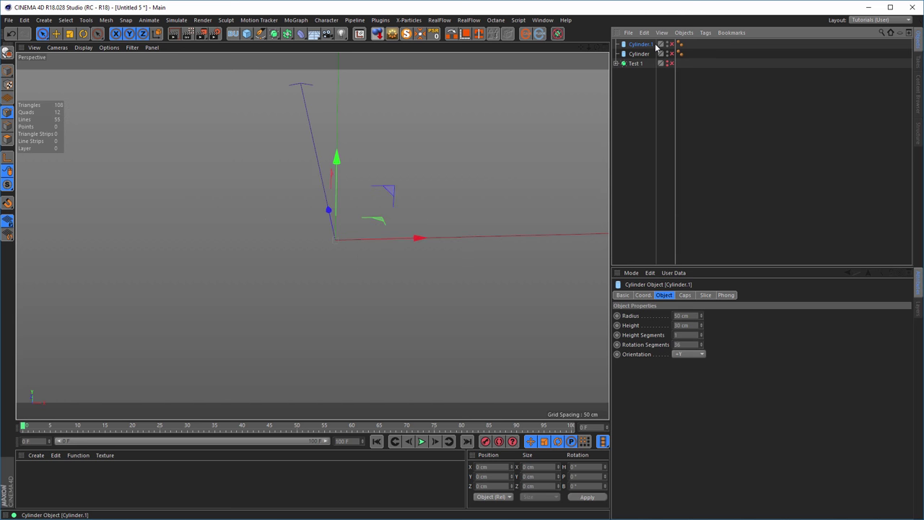
pyautogui.click(671, 45)
pyautogui.moveTo(644, 48); pyautogui.dragTo(638, 126)
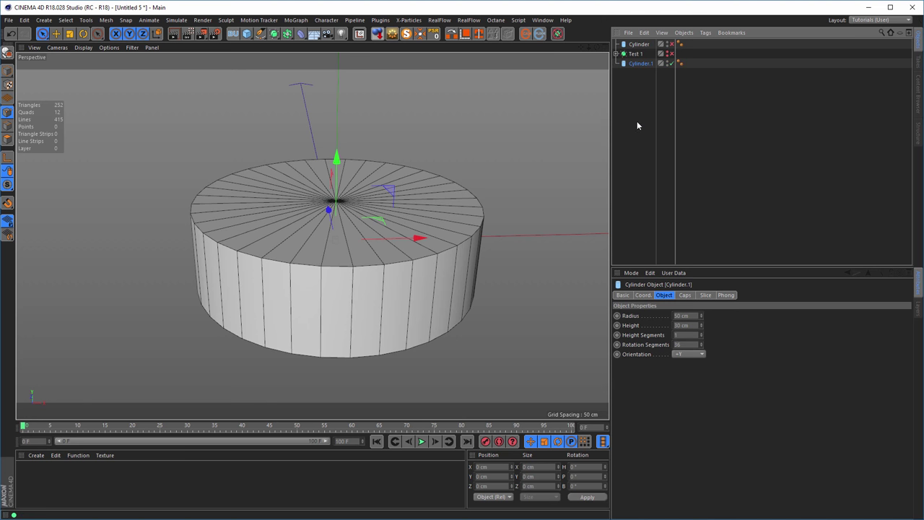
# Rename Cylinder.1 to Base in the Object Manager.
pyautogui.doubleClick(640, 64)
pyautogui.write('Base')
pyautogui.press('Return')
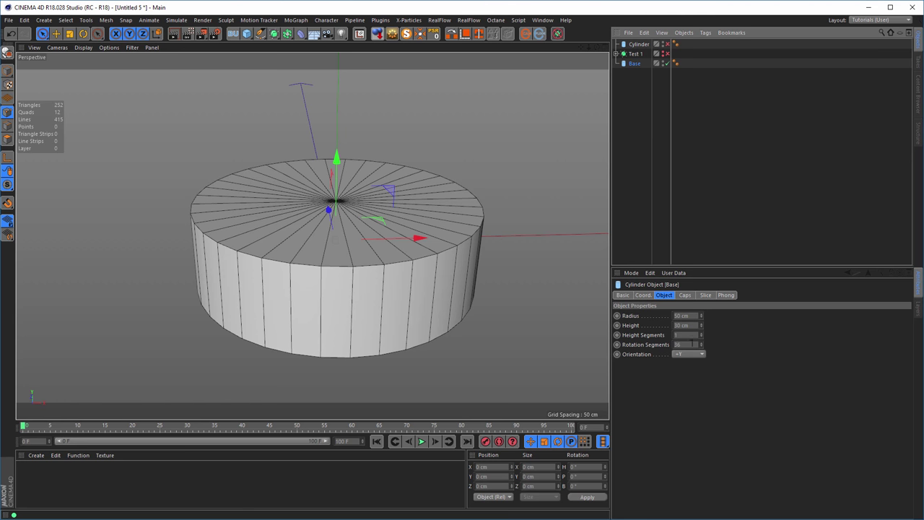
# Lower the cylinder's rotation segments from 36 to 32.
pyautogui.keyDown('alt'); pyautogui.moveTo(347, 279); pyautogui.dragTo(329, 268, button='middle'); pyautogui.keyUp('alt')
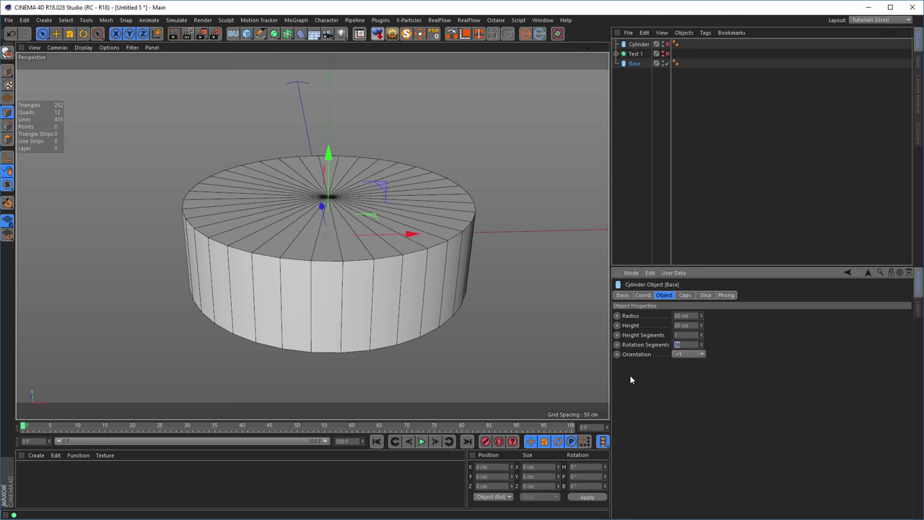
pyautogui.write('32')
pyautogui.press('Return')
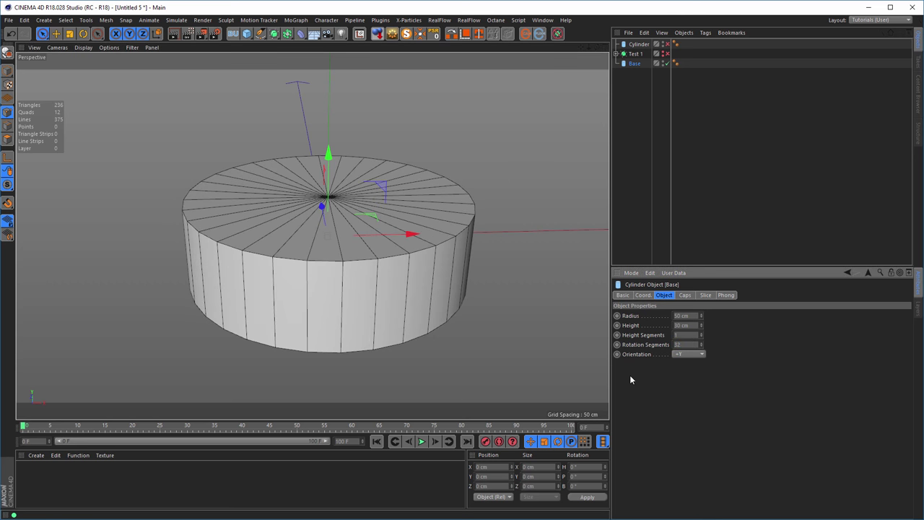
pyautogui.keyDown('alt'); pyautogui.moveTo(399, 278); pyautogui.dragTo(386, 262, button='middle'); pyautogui.keyUp('alt')
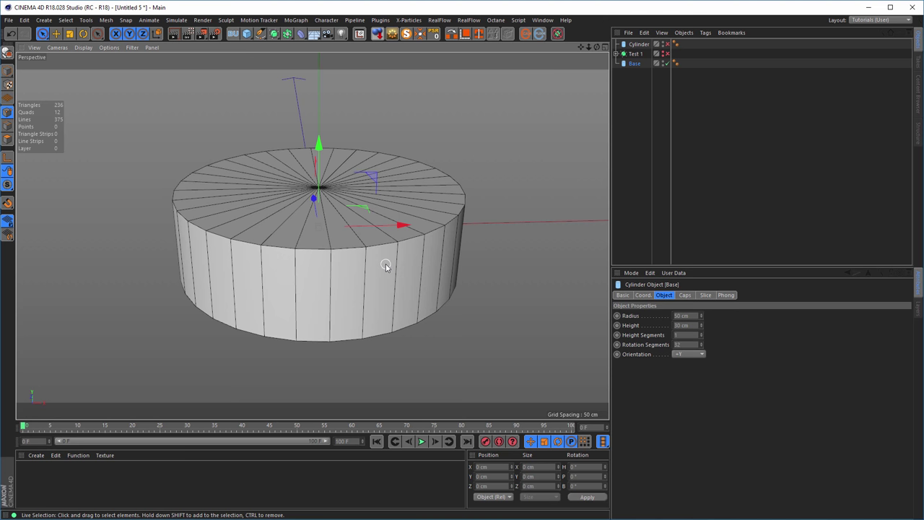
# Enable the cap fillet with 1 segment and a 5 cm radius.
pyautogui.click(685, 295)
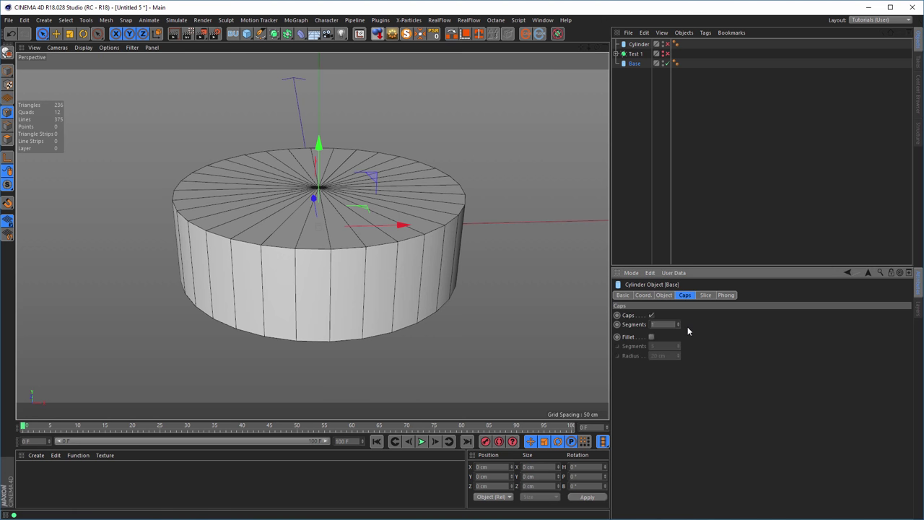
pyautogui.click(652, 337)
pyautogui.moveTo(679, 347); pyautogui.dragTo(679, 361)
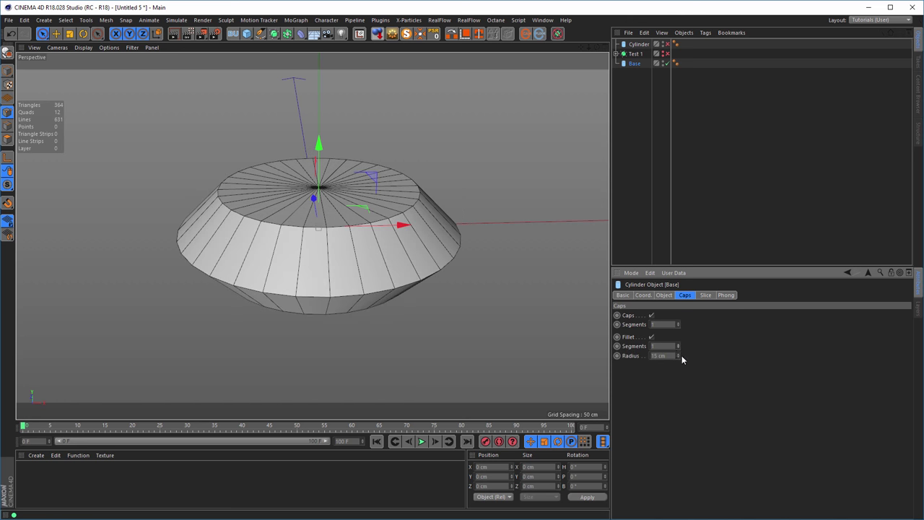
pyautogui.press('Tab')
pyautogui.write('5')
pyautogui.press('Return')
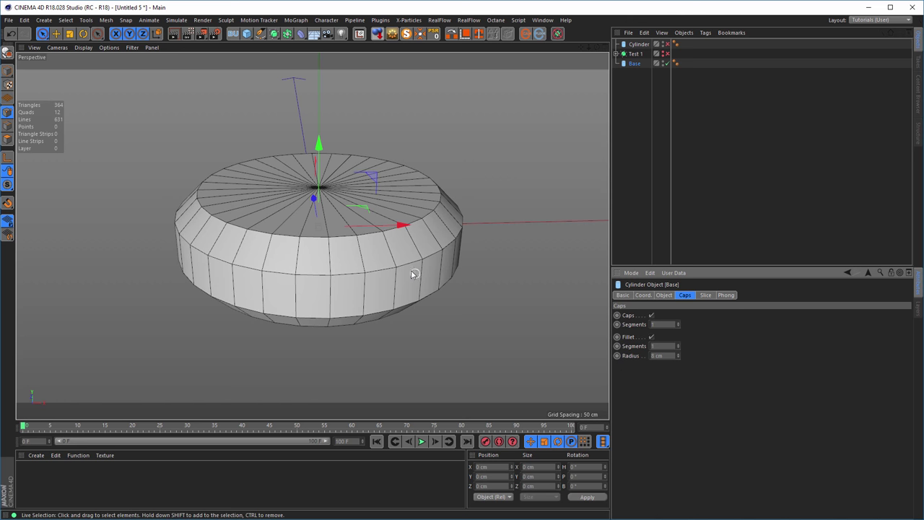
pyautogui.moveTo(404, 264)
pyautogui.keyDown('alt'); pyautogui.mouseDown()
pyautogui.moveTo(415, 268)
pyautogui.moveTo(411, 261)
pyautogui.mouseUp(); pyautogui.keyUp('alt')
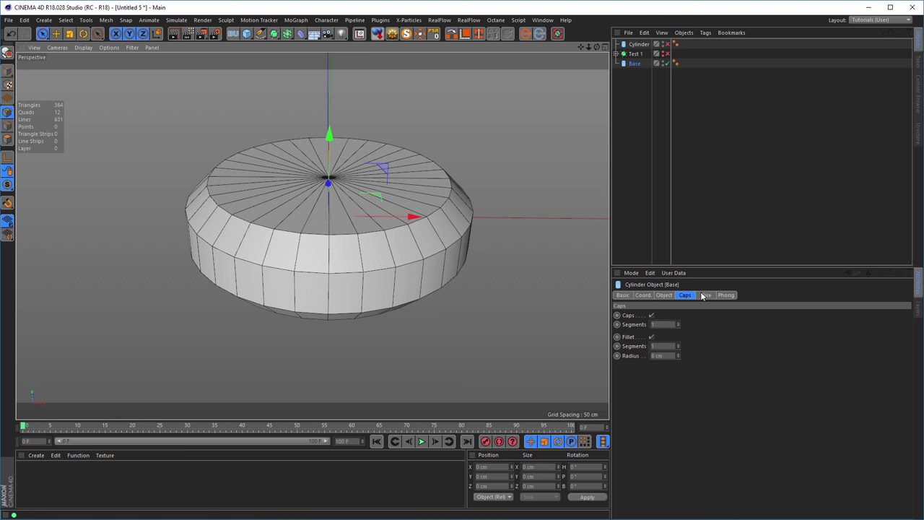
# Raise the cap segments to 3 and duplicate Base as Base.1.
pyautogui.click(662, 324)
pyautogui.click(678, 323)
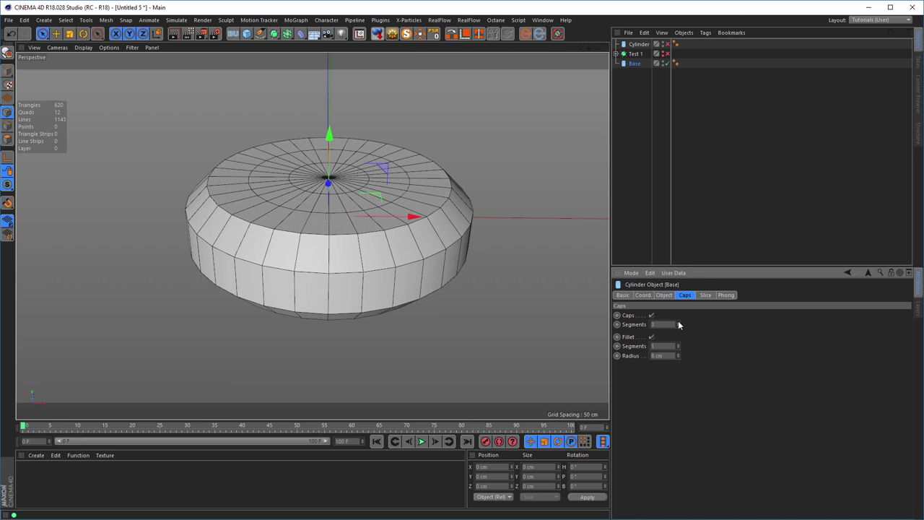
pyautogui.keyDown('alt'); pyautogui.moveTo(423, 239); pyautogui.dragTo(423, 239); pyautogui.keyUp('alt')
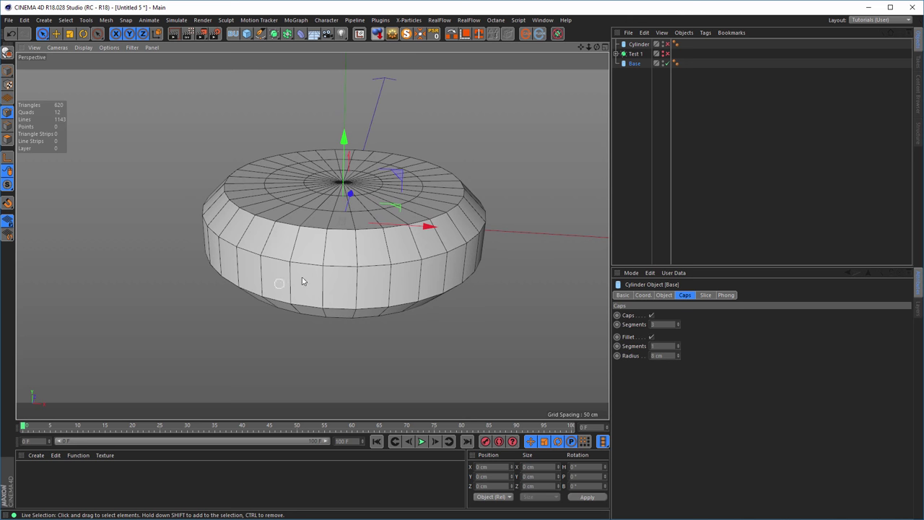
pyautogui.keyDown('alt'); pyautogui.moveTo(324, 269); pyautogui.dragTo(383, 274); pyautogui.keyUp('alt')
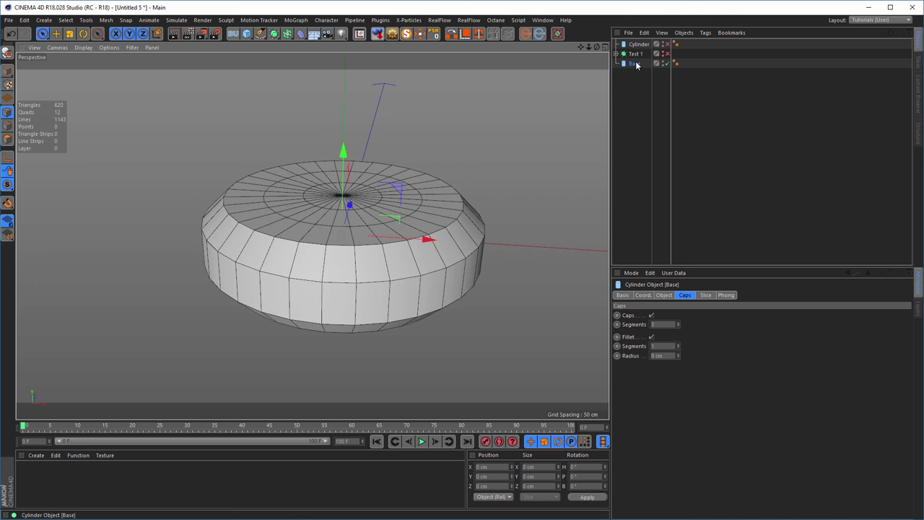
pyautogui.keyDown('ctrl'); pyautogui.moveTo(633, 63); pyautogui.dragTo(635, 96); pyautogui.keyUp('ctrl')
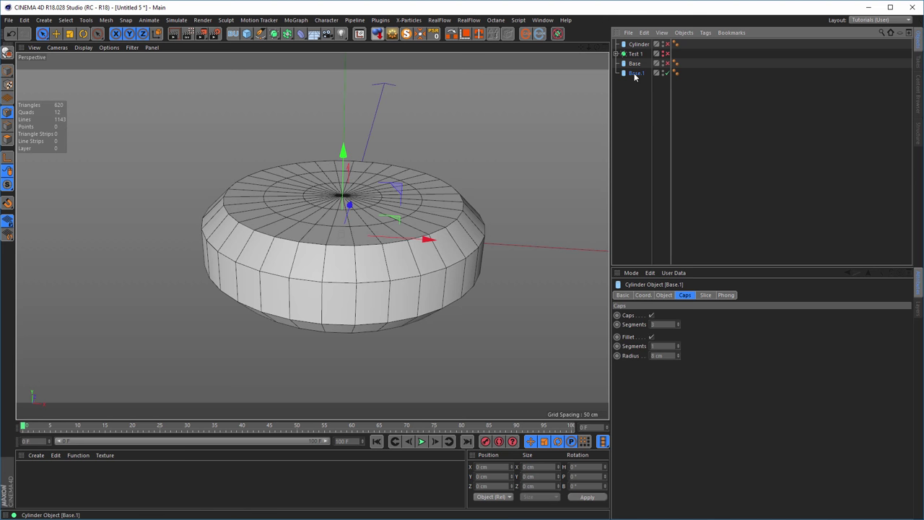
# Convert the Base copy into an editable polygon object and enlarge the Right view.
pyautogui.click(392, 36)
pyautogui.click(544, 296)
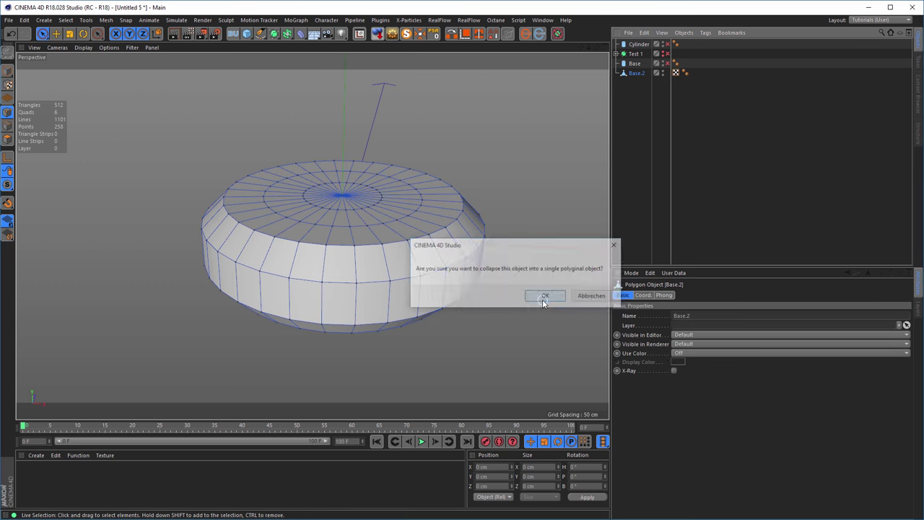
pyautogui.middleClick(524, 301)
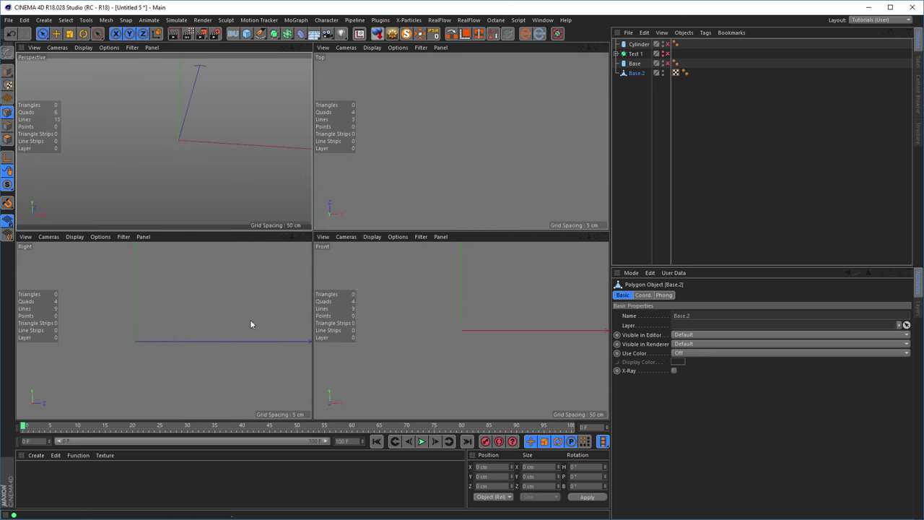
pyautogui.middleClick(252, 320)
# Rectangle-select the bottom points and scale them flat to 0% on Y.
pyautogui.moveTo(41, 33); pyautogui.dragTo(72, 62)
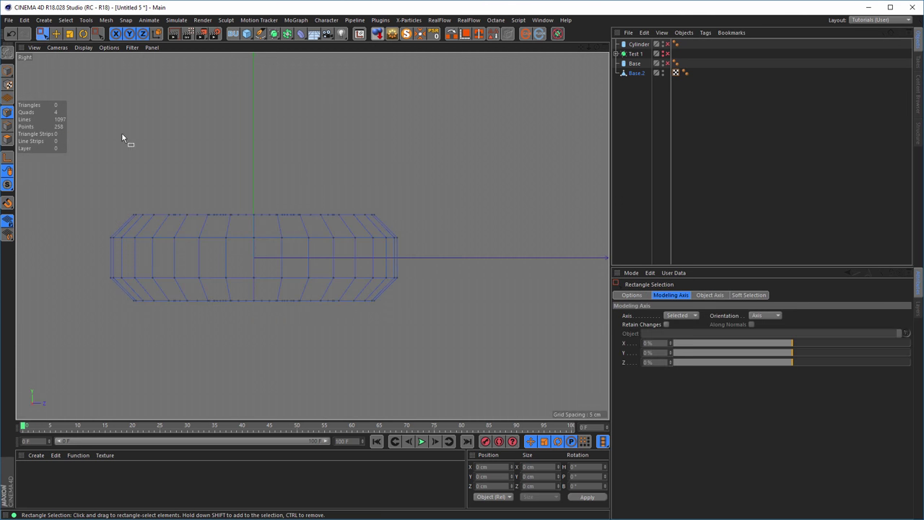
pyautogui.click(631, 295)
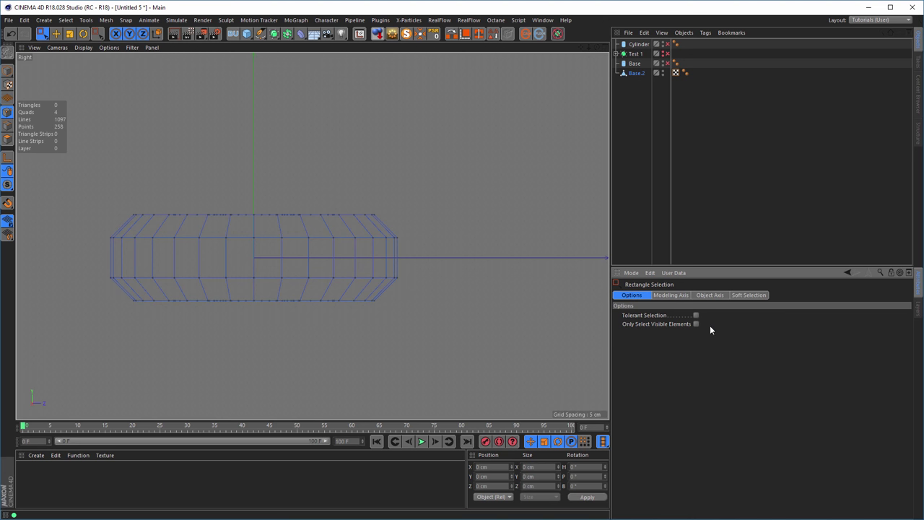
pyautogui.moveTo(93, 266); pyautogui.dragTo(469, 372)
pyautogui.press('t')
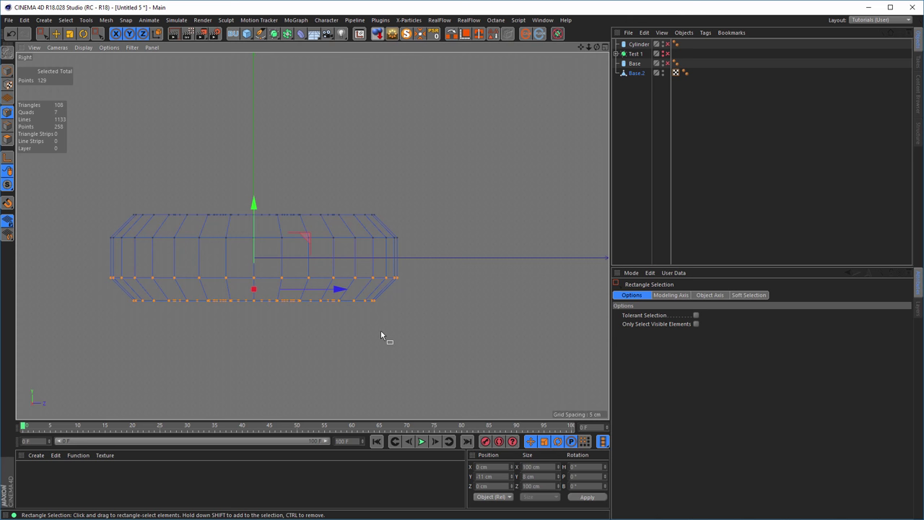
pyautogui.moveTo(253, 203); pyautogui.dragTo(239, 291)
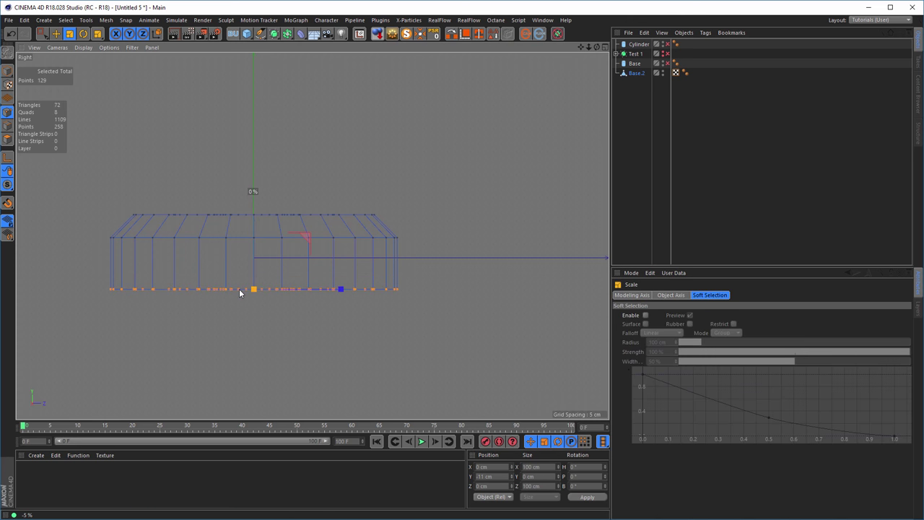
# Clear the points, check the flat underside in Perspective, and switch to Polygon mode with Move.
pyautogui.middleClick(354, 357)
pyautogui.middleClick(211, 187)
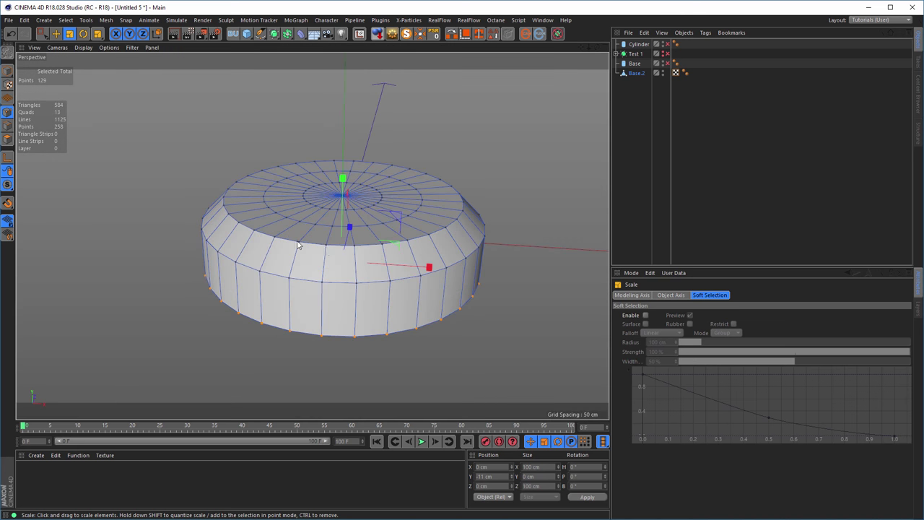
pyautogui.moveTo(353, 267)
pyautogui.keyDown('alt'); pyautogui.mouseDown()
pyautogui.moveTo(367, 324)
pyautogui.moveTo(360, 278)
pyautogui.mouseUp(); pyautogui.keyUp('alt')
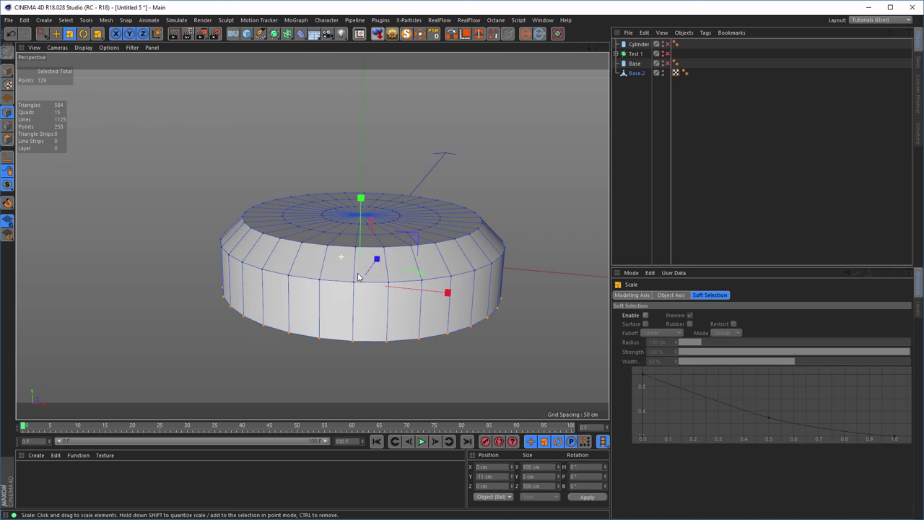
pyautogui.click(467, 156)
pyautogui.keyDown('alt'); pyautogui.moveTo(417, 246); pyautogui.dragTo(367, 242, button='middle'); pyautogui.keyUp('alt')
pyautogui.keyDown('alt'); pyautogui.moveTo(368, 242); pyautogui.dragTo(364, 236); pyautogui.keyUp('alt')
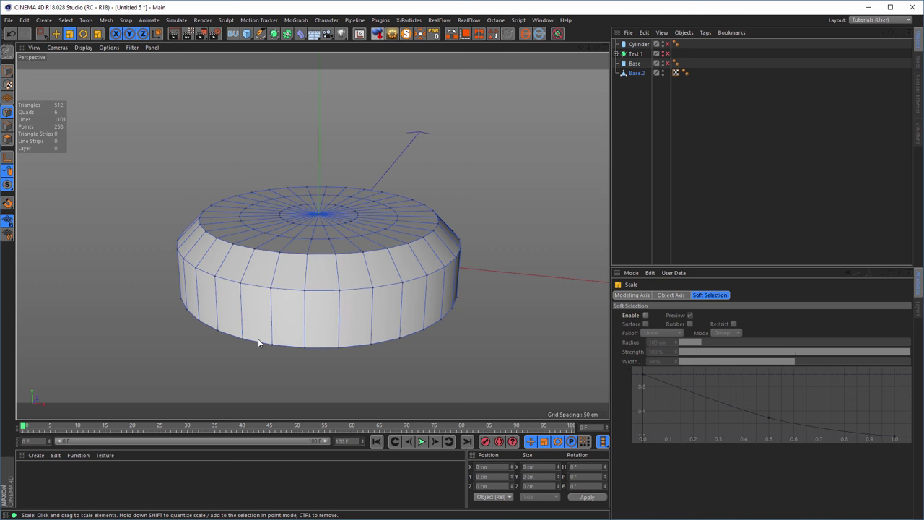
pyautogui.moveTo(285, 315)
pyautogui.keyDown('alt'); pyautogui.mouseDown()
pyautogui.moveTo(303, 366)
pyautogui.moveTo(295, 314)
pyautogui.mouseUp(); pyautogui.keyUp('alt')
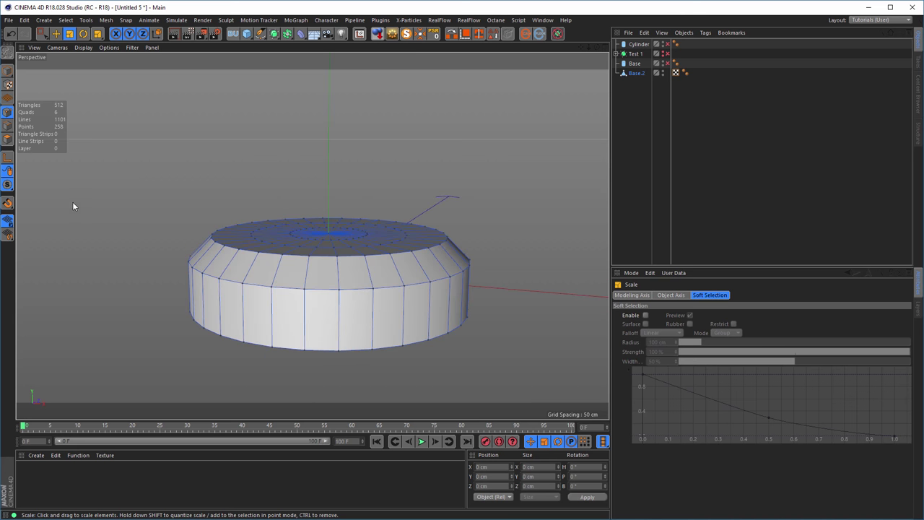
pyautogui.click(7, 139)
pyautogui.click(56, 33)
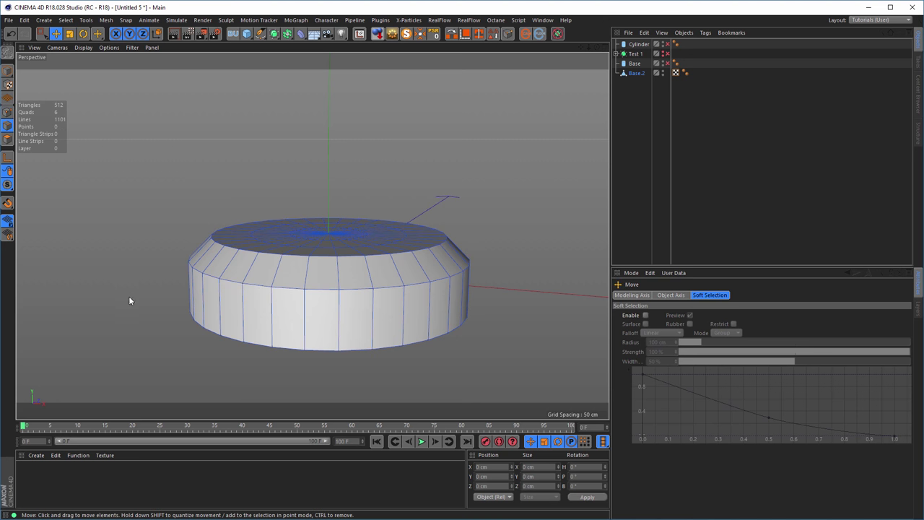
# Select the top and bottom rim edge loops of Base.2.
pyautogui.click(233, 289)
pyautogui.doubleClick(241, 311)
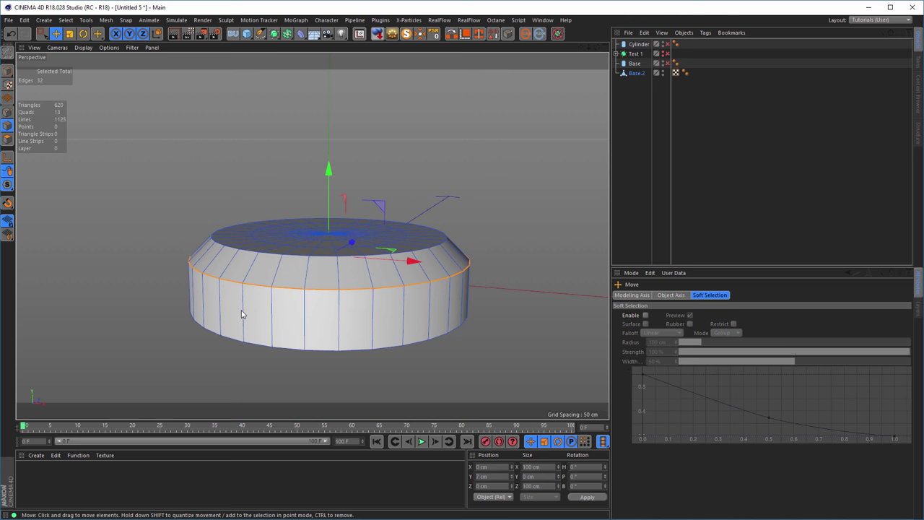
pyautogui.keyDown('shift'); pyautogui.doubleClick(262, 347); pyautogui.keyUp('shift')
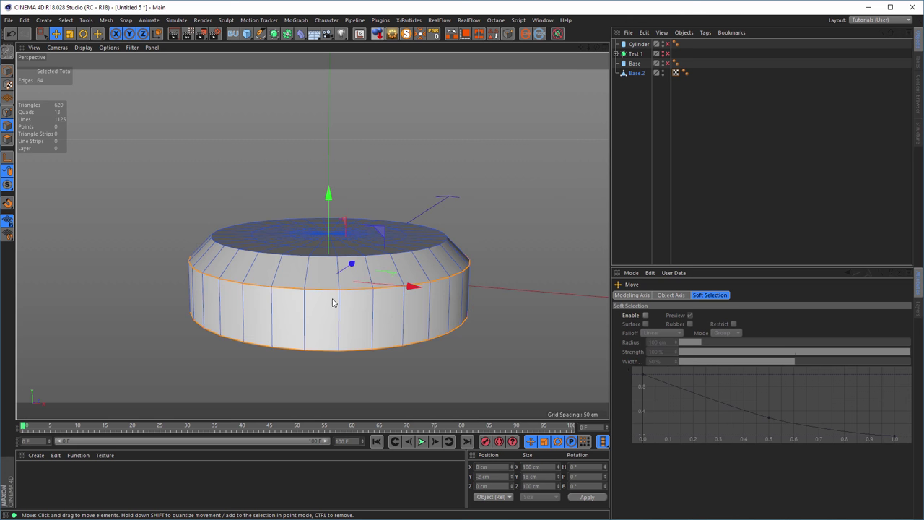
pyautogui.keyDown('alt'); pyautogui.moveTo(333, 298); pyautogui.dragTo(394, 327); pyautogui.keyUp('alt')
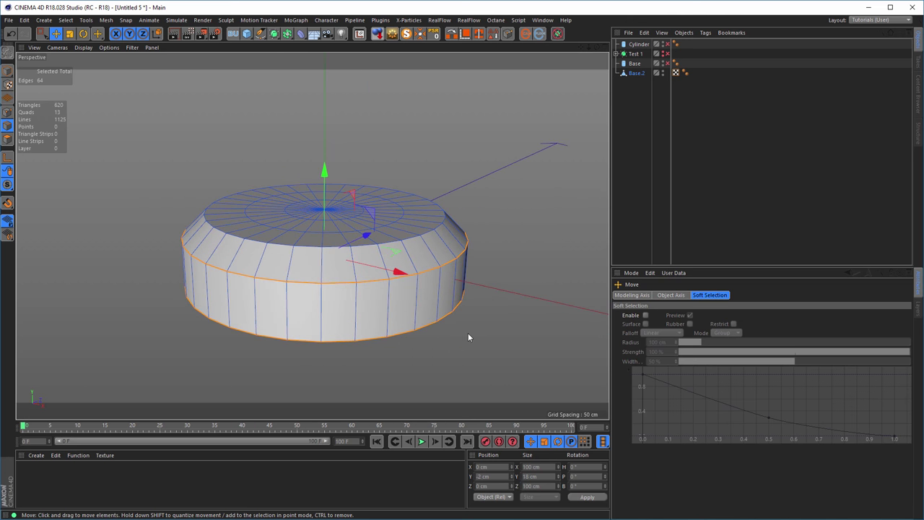
# Bevel the selected edges in Solid mode with a 0.5 cm offset.
pyautogui.press('m')
pyautogui.press('s')
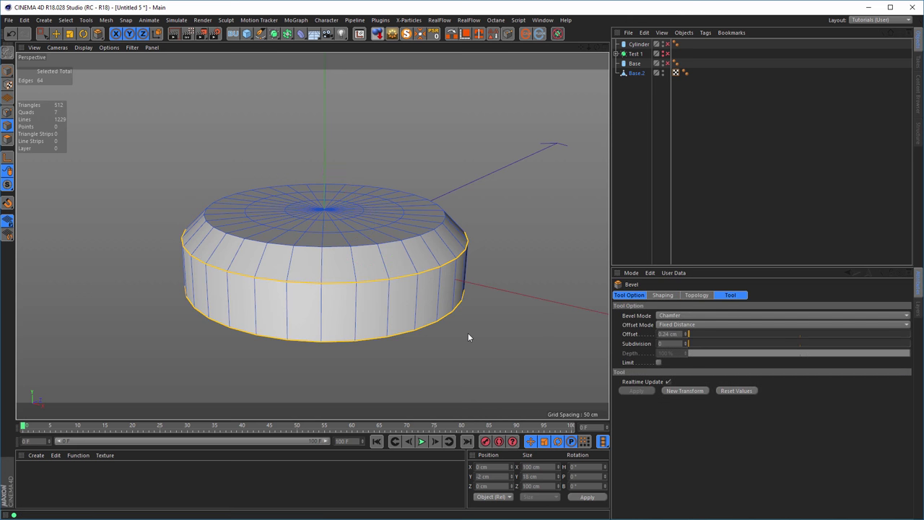
pyautogui.doubleClick(668, 333)
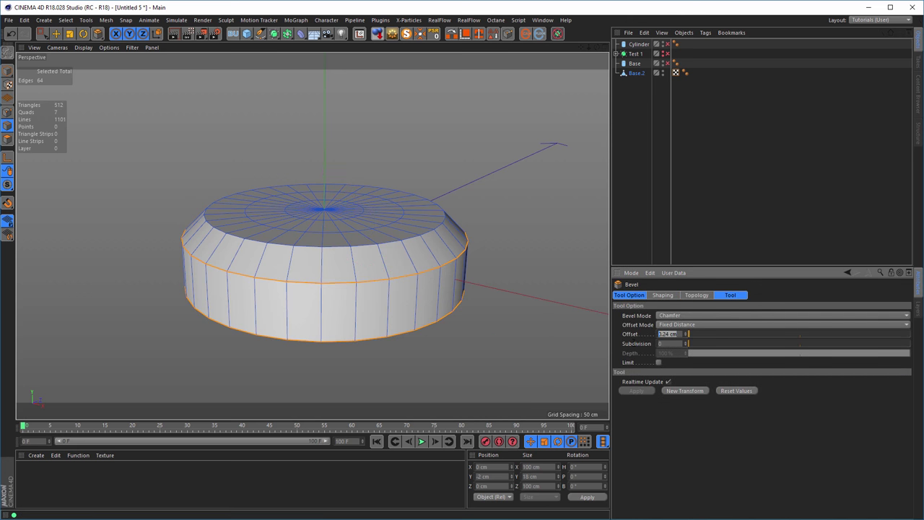
pyautogui.write('4')
pyautogui.click(683, 315)
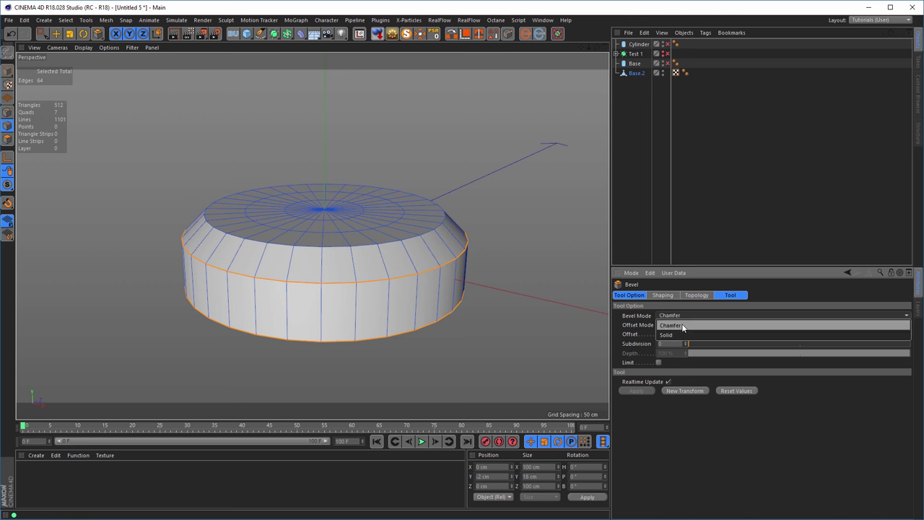
pyautogui.click(684, 332)
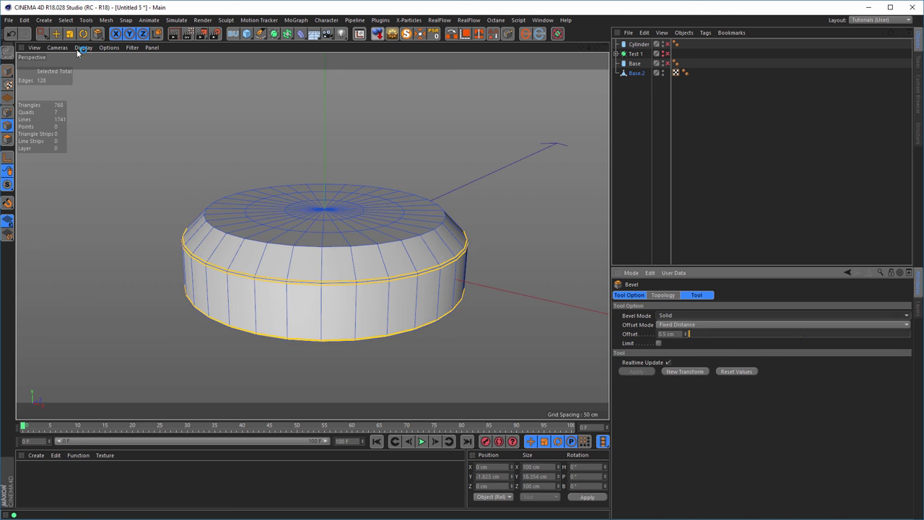
# Switch to Live Selection, clear the edge selection, and view the beveled top.
pyautogui.click(42, 38)
pyautogui.click(58, 48)
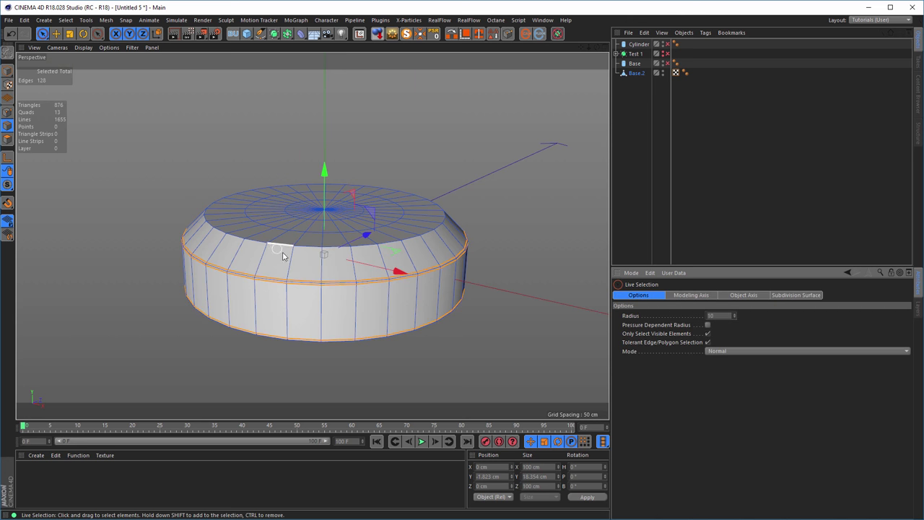
pyautogui.keyDown('alt'); pyautogui.moveTo(295, 262); pyautogui.dragTo(321, 280); pyautogui.keyUp('alt')
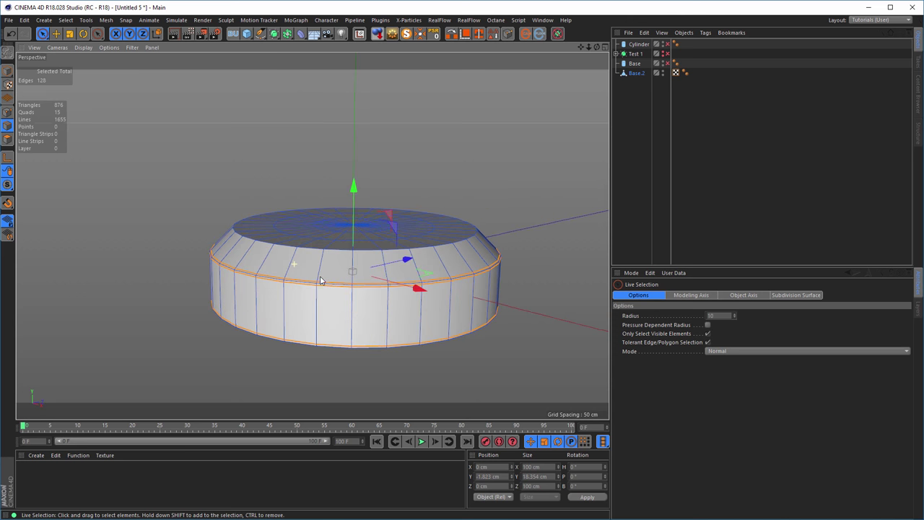
pyautogui.click(530, 268)
pyautogui.keyDown('alt'); pyautogui.moveTo(299, 260); pyautogui.dragTo(327, 248); pyautogui.keyUp('alt')
pyautogui.scroll(5, 339, 244)
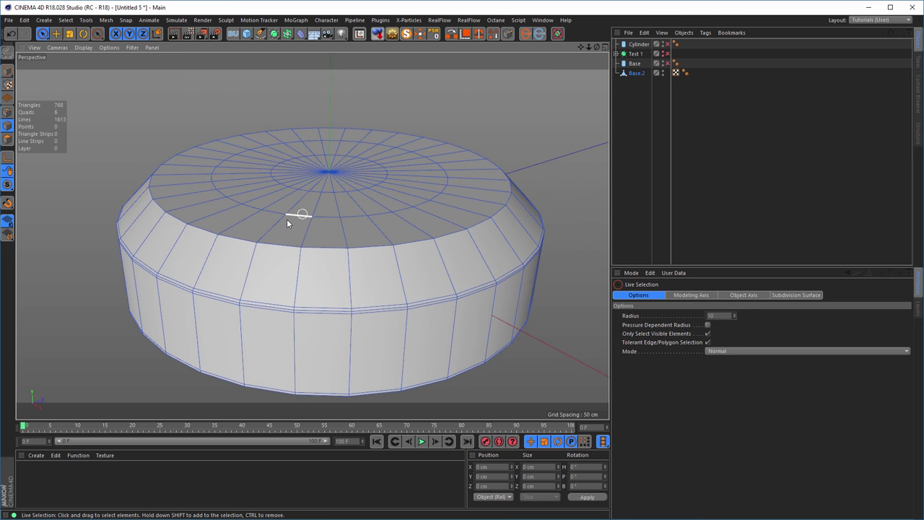
pyautogui.scroll(-4, 309, 217)
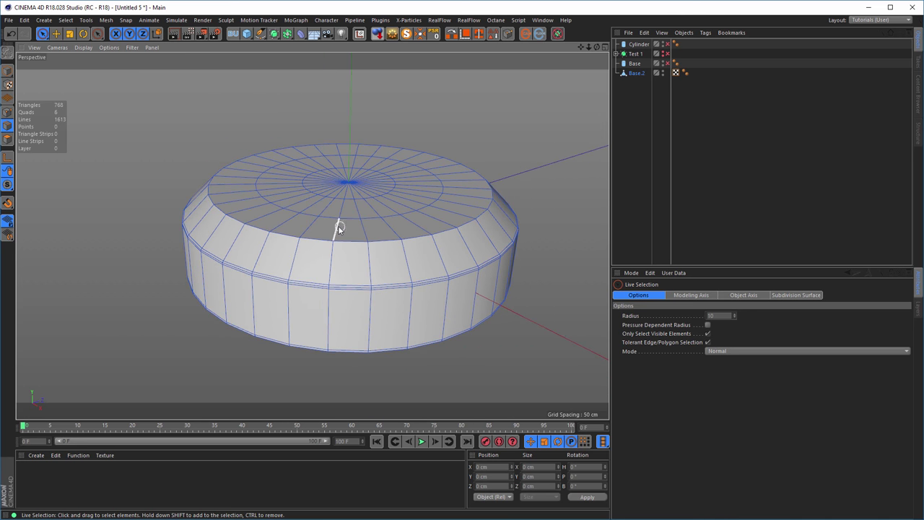
pyautogui.moveTo(337, 227)
pyautogui.keyDown('alt'); pyautogui.mouseDown()
pyautogui.moveTo(274, 223)
pyautogui.moveTo(363, 262)
pyautogui.moveTo(340, 267)
pyautogui.moveTo(338, 239)
pyautogui.mouseUp(); pyautogui.keyUp('alt')
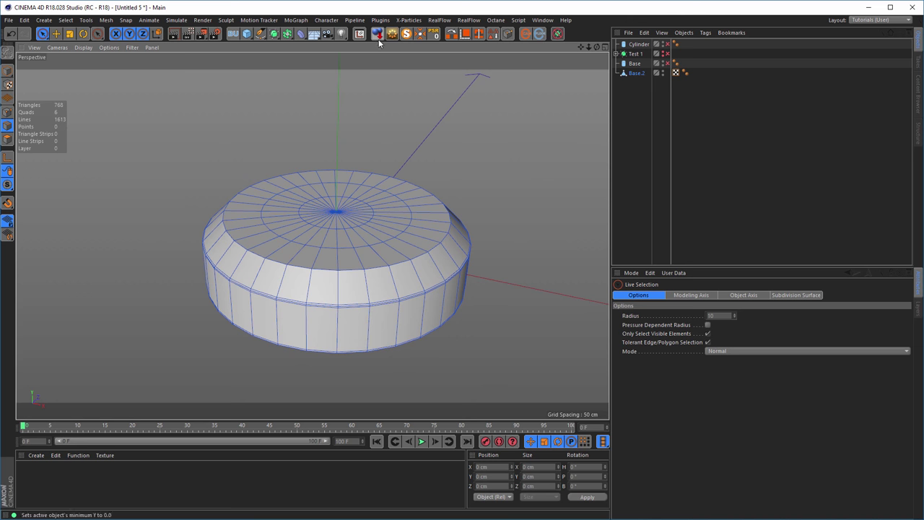
# Add a new cylinder oriented along Z and move it left of the base.
pyautogui.click(246, 33)
pyautogui.click(438, 47)
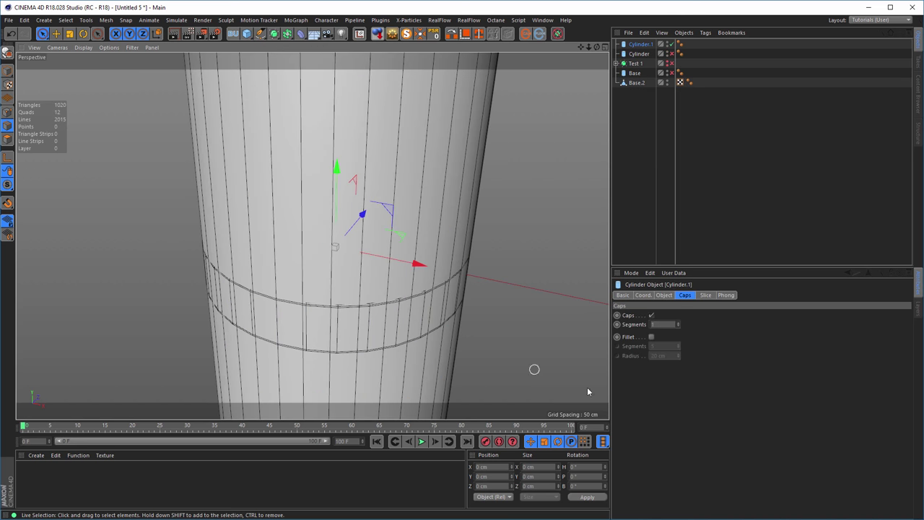
pyautogui.click(663, 296)
pyautogui.click(679, 354)
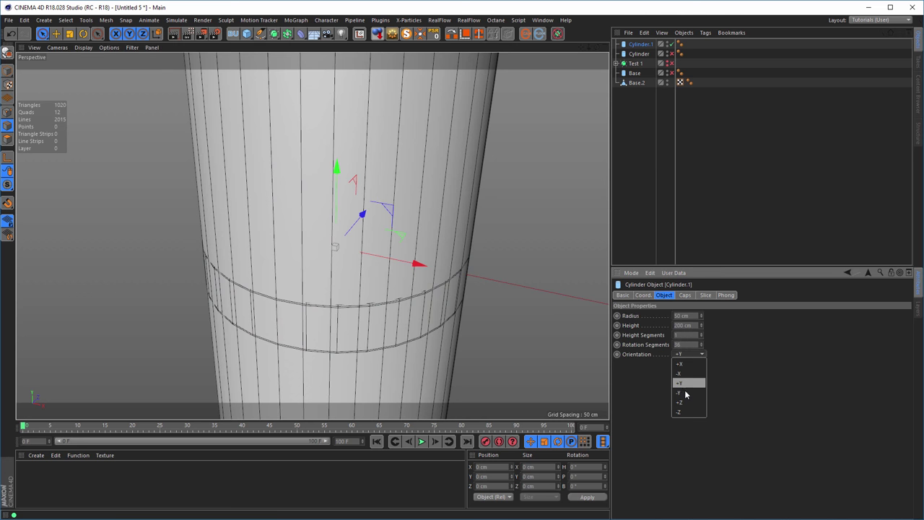
pyautogui.click(686, 402)
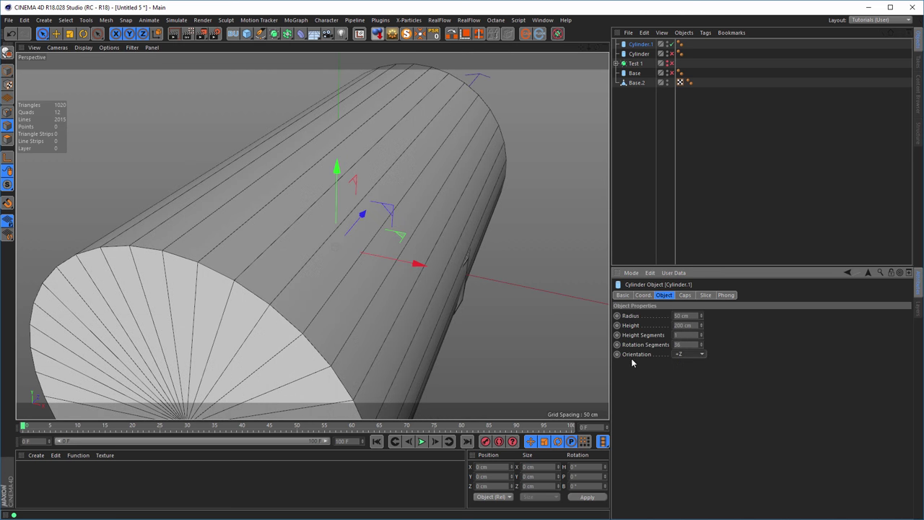
pyautogui.press('h')
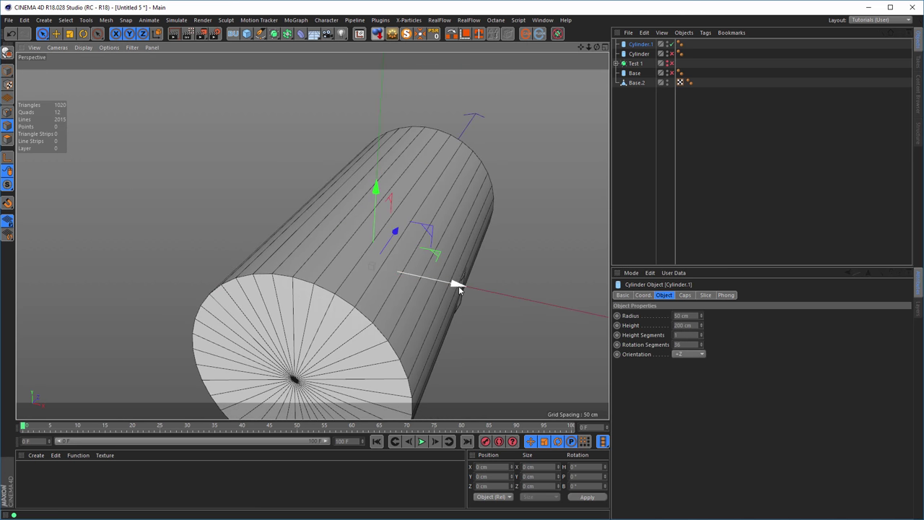
pyautogui.moveTo(458, 286); pyautogui.dragTo(235, 248)
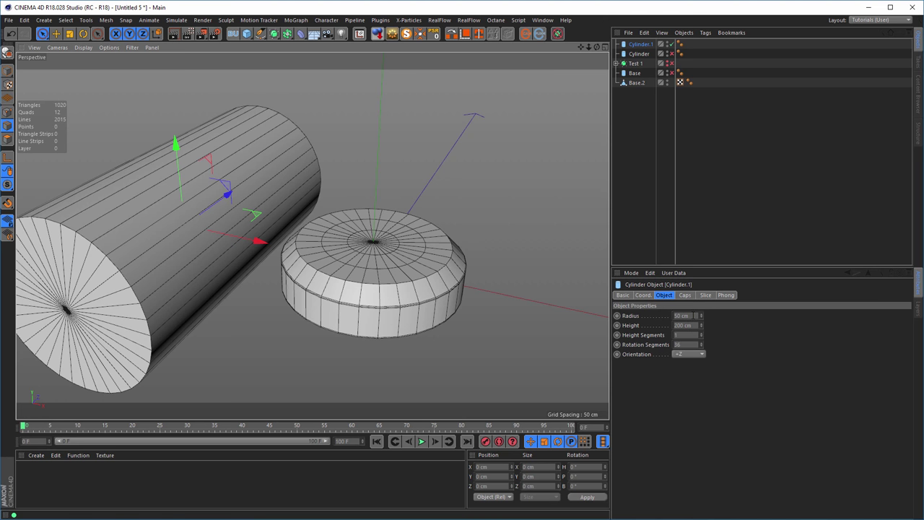
# Set the new cylinder's radius to 1 and its height to 20 cm.
pyautogui.click(687, 315)
pyautogui.doubleClick(687, 316)
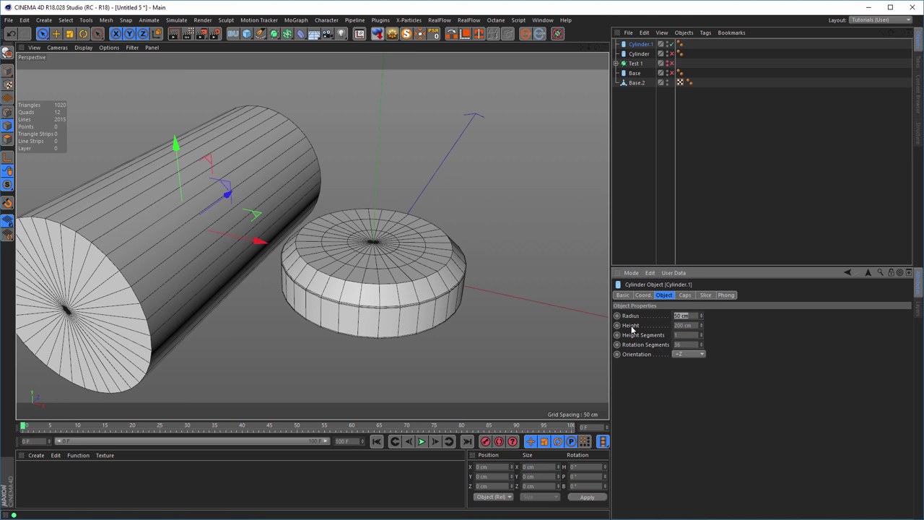
pyautogui.write('1')
pyautogui.press('Tab')
pyautogui.write('20')
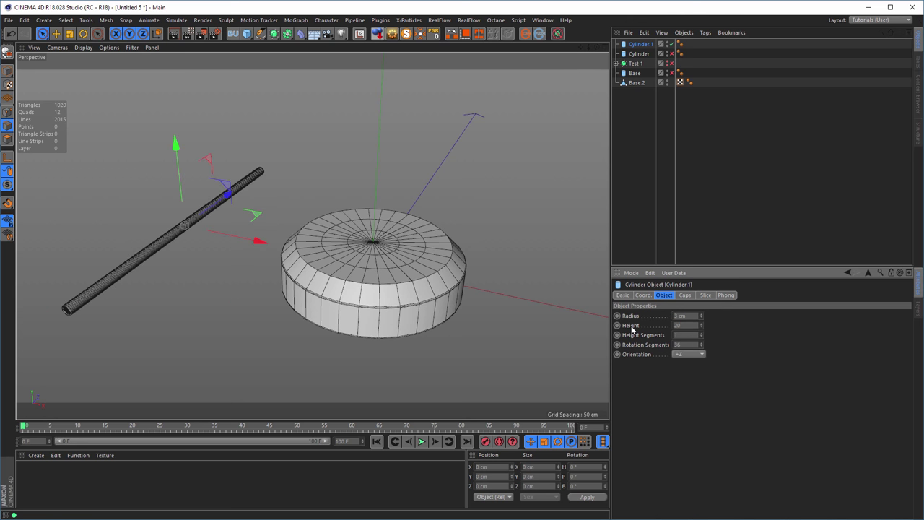
pyautogui.press('Return')
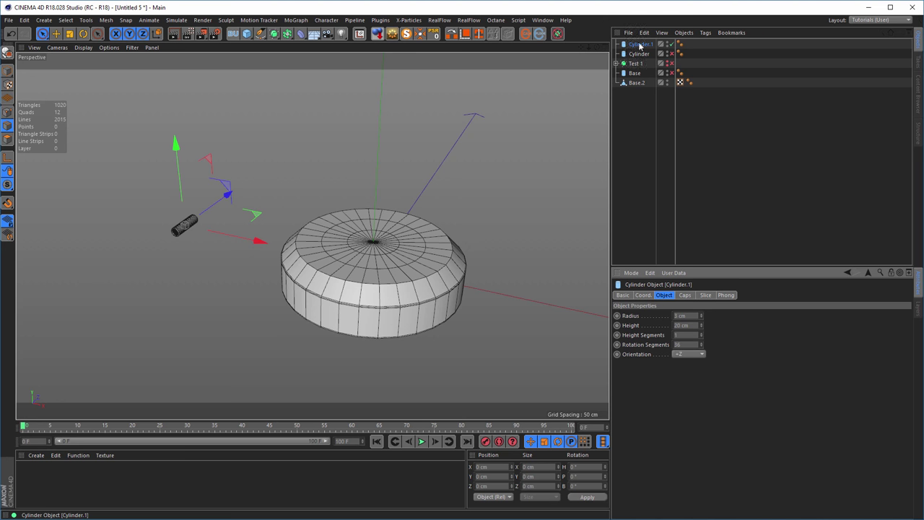
# Move the cylinder to the bottom of the object list and rename it Boole.
pyautogui.moveTo(639, 45); pyautogui.dragTo(640, 88)
pyautogui.doubleClick(640, 83)
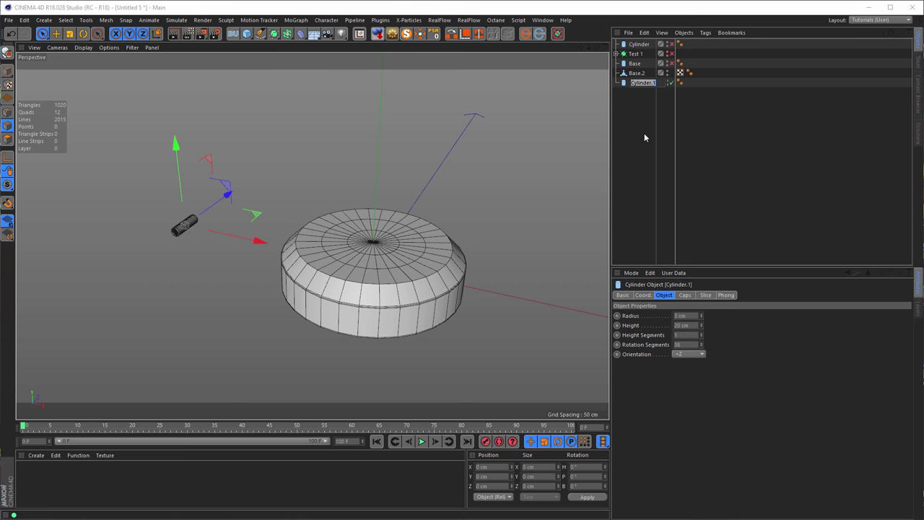
pyautogui.write('Boole')
pyautogui.press('Return')
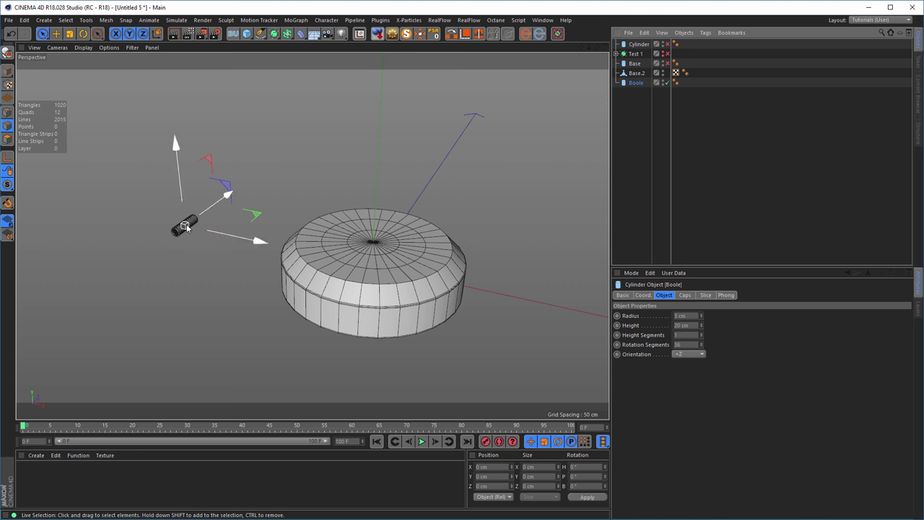
pyautogui.moveTo(187, 226); pyautogui.dragTo(184, 227)
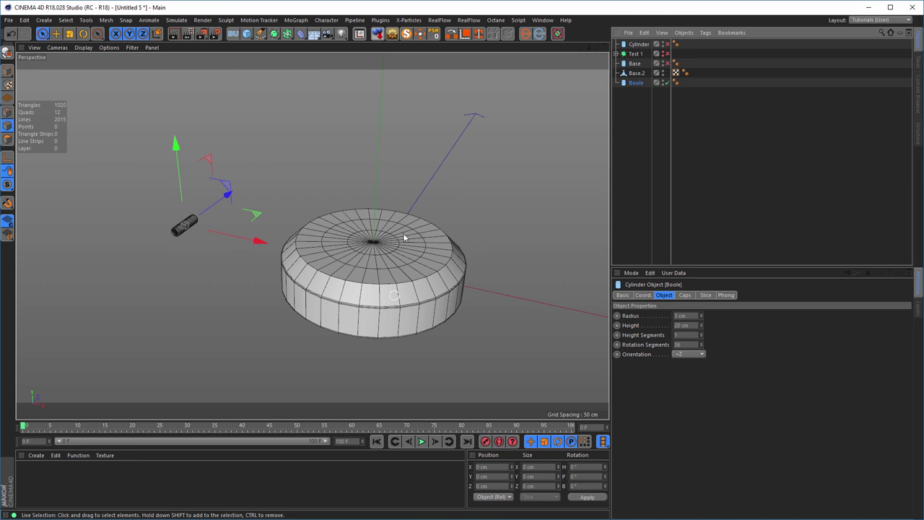
# Add a MoGraph Cloner and parent the Boole cylinder under it.
pyautogui.click(296, 20)
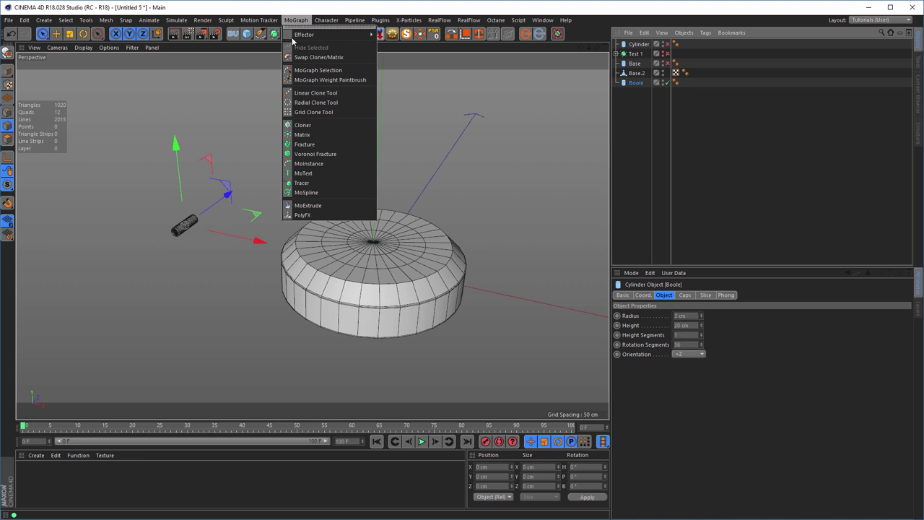
pyautogui.click(317, 125)
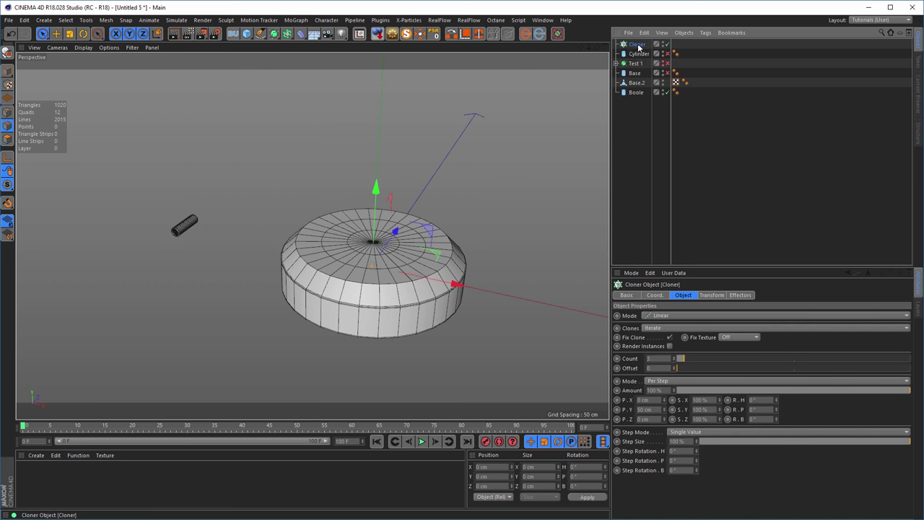
pyautogui.moveTo(638, 46); pyautogui.dragTo(643, 94)
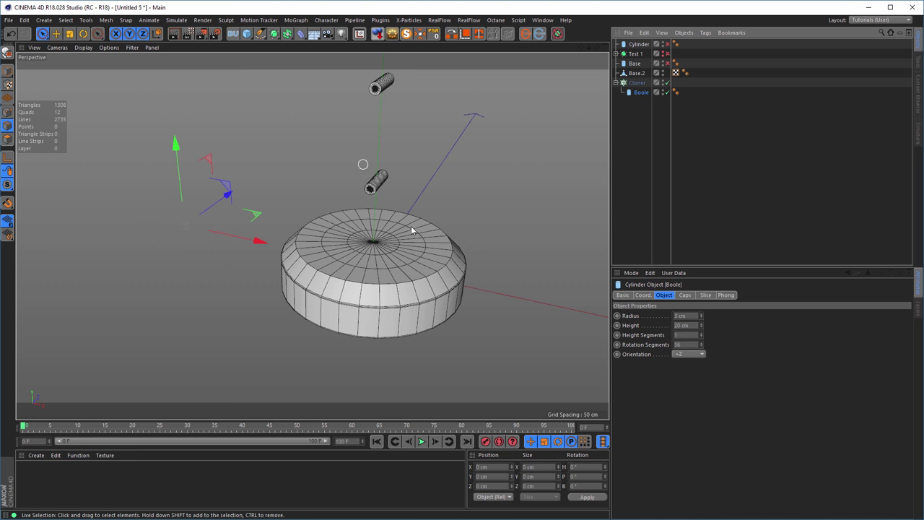
# Make the Cloner a radial XZ ring of 32 clones, raised toward the base's top.
pyautogui.click(636, 82)
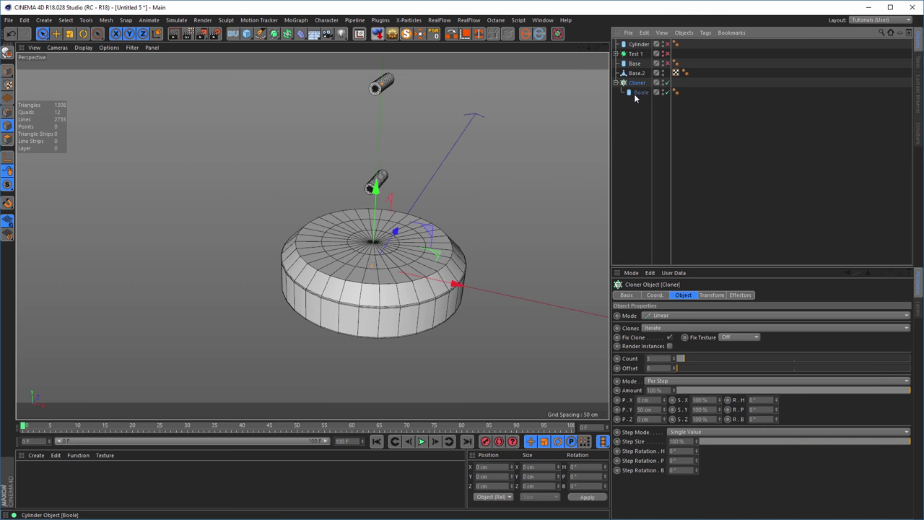
pyautogui.click(671, 318)
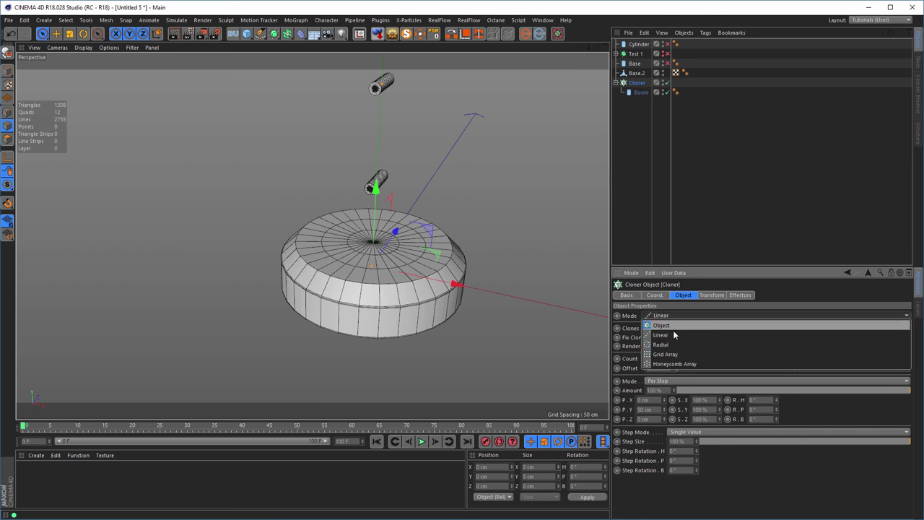
pyautogui.click(676, 350)
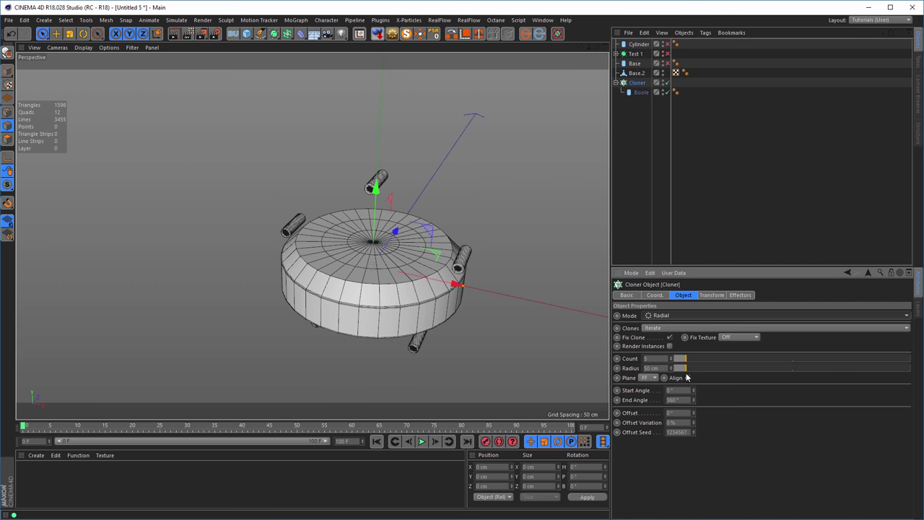
pyautogui.click(648, 378)
pyautogui.click(650, 407)
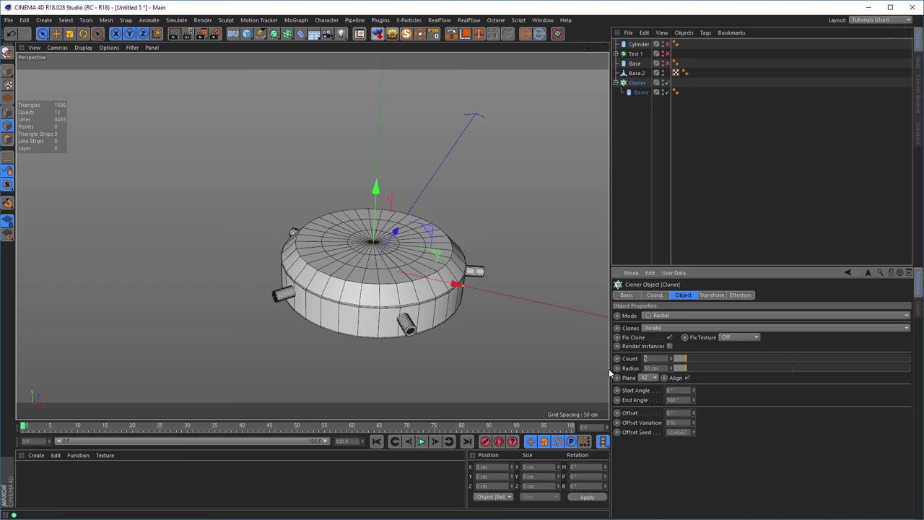
pyautogui.press('Return')
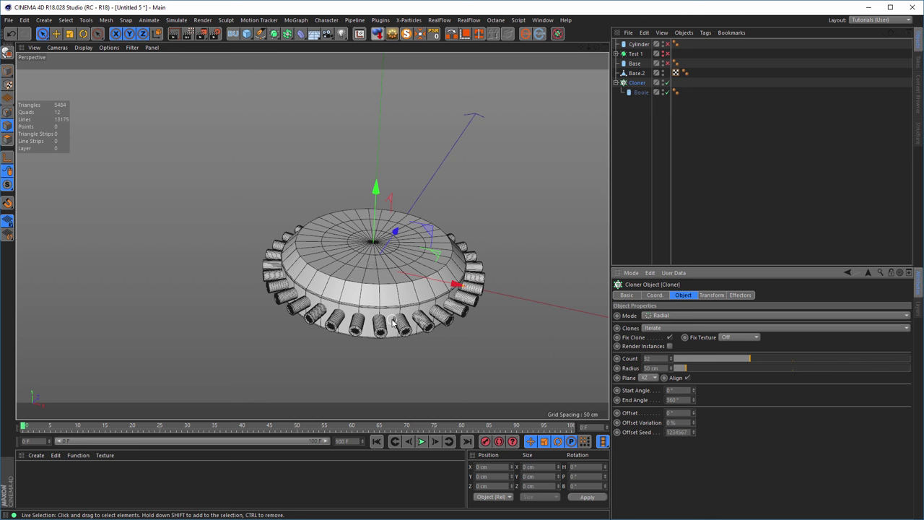
pyautogui.scroll(3, 393, 321)
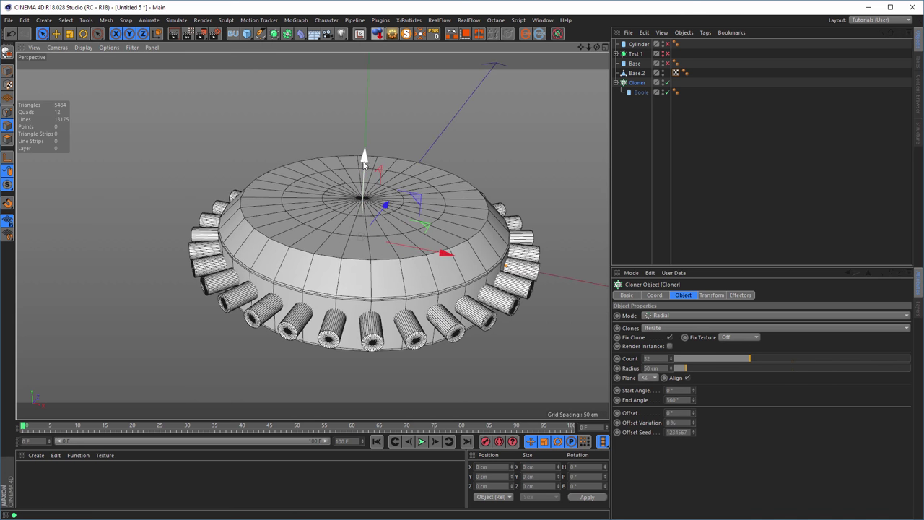
pyautogui.moveTo(364, 159); pyautogui.dragTo(365, 117)
# Shrink the Cloner's radial ring radius down to 42 cm.
pyautogui.click(655, 296)
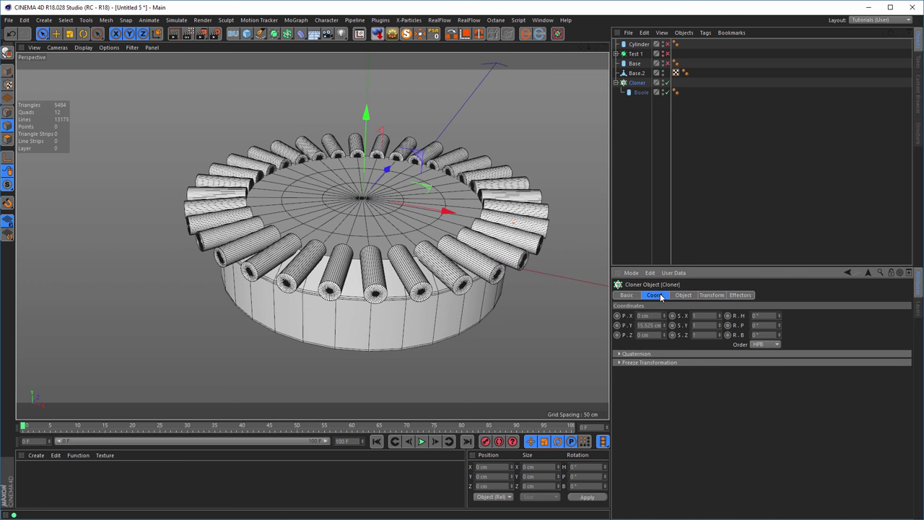
pyautogui.keyDown('alt'); pyautogui.moveTo(326, 219); pyautogui.dragTo(390, 231); pyautogui.keyUp('alt')
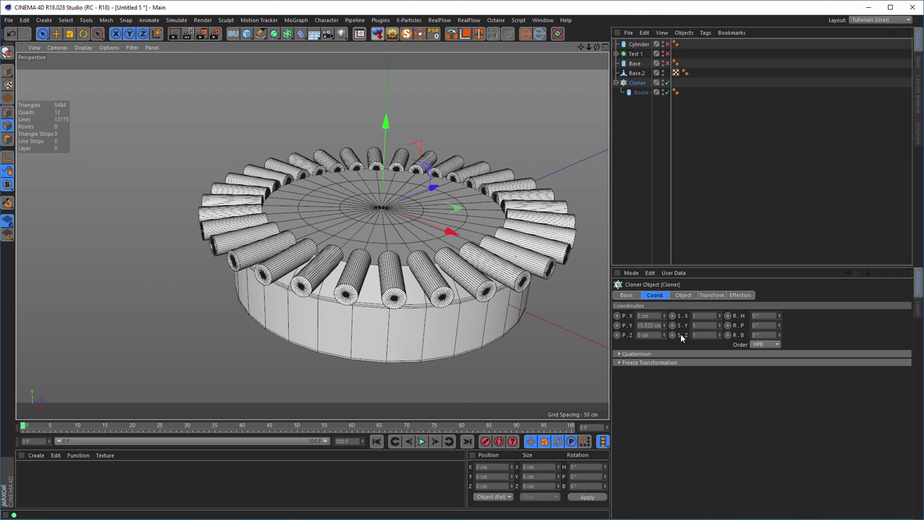
pyautogui.click(682, 295)
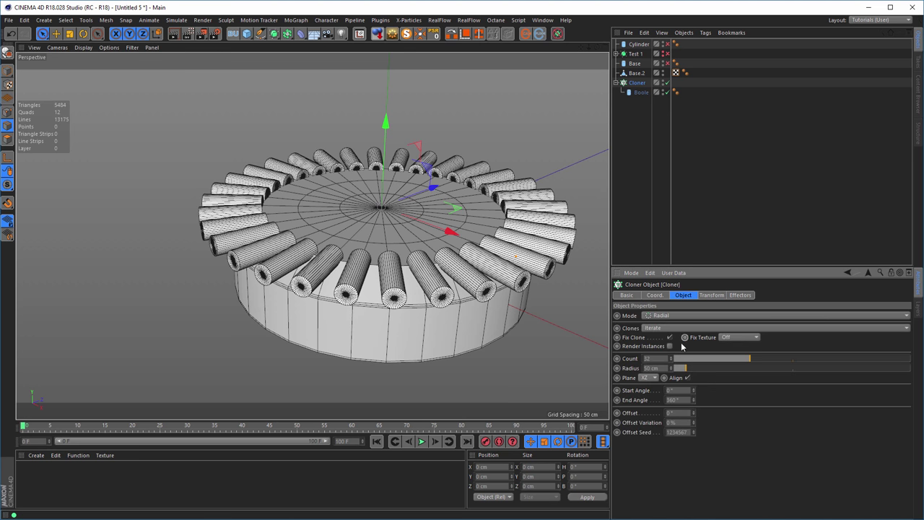
pyautogui.moveTo(671, 370); pyautogui.dragTo(672, 375)
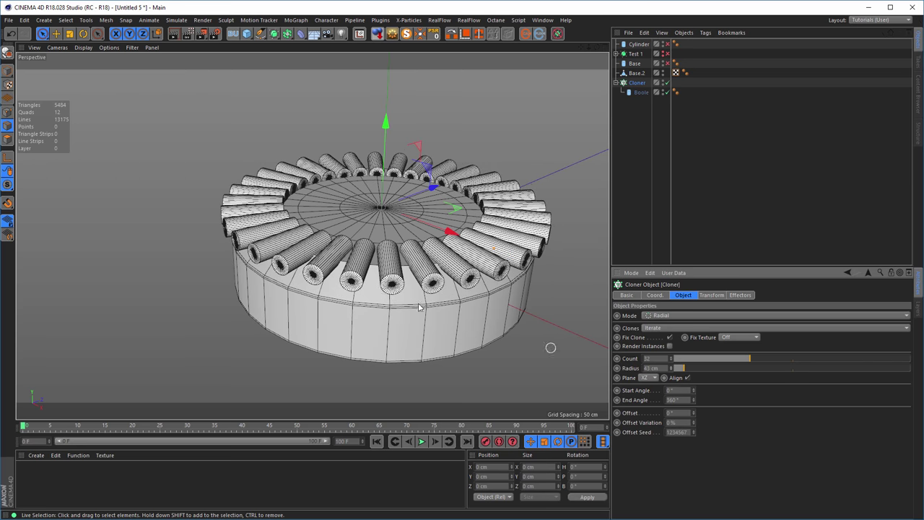
pyautogui.keyDown('alt'); pyautogui.moveTo(421, 305); pyautogui.dragTo(352, 247); pyautogui.keyUp('alt')
pyautogui.scroll(3, 370, 248)
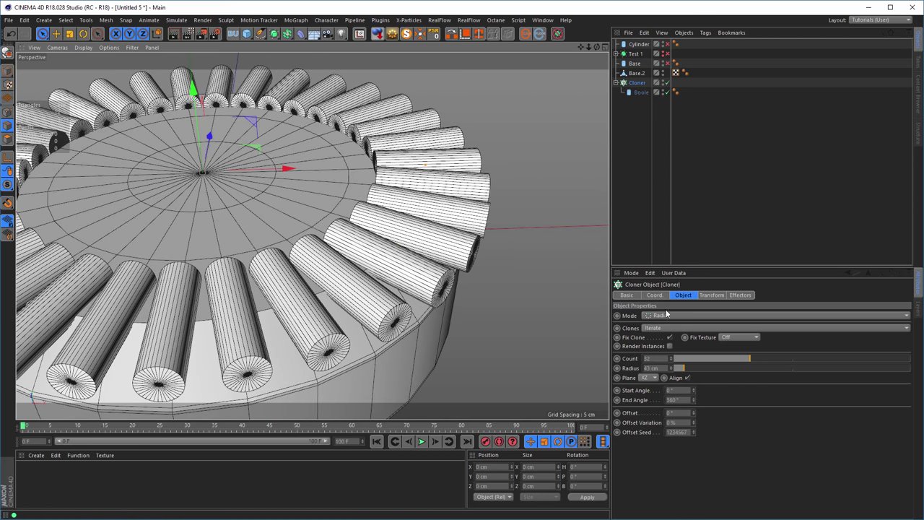
pyautogui.click(671, 371)
pyautogui.keyDown('alt'); pyautogui.moveTo(376, 311); pyautogui.dragTo(399, 332); pyautogui.keyUp('alt')
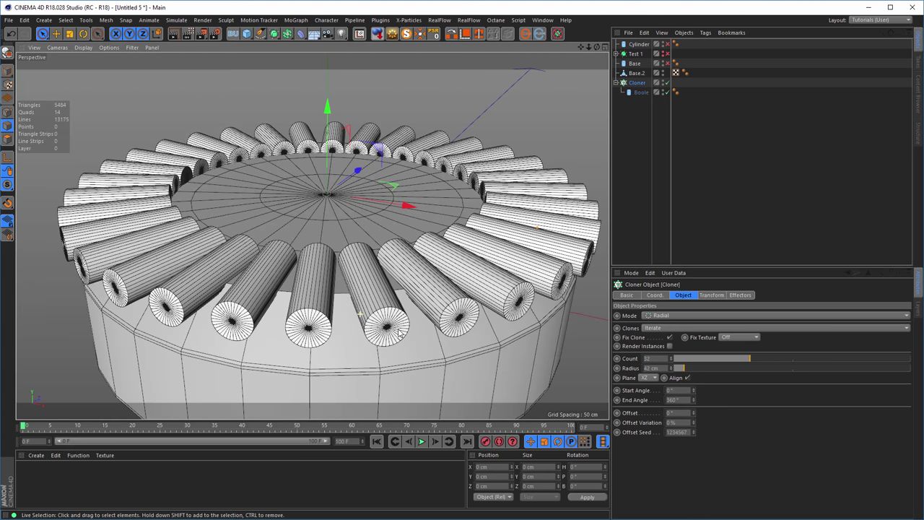
# Tilt every clone by -20° pitch in the Cloner's Transform settings.
pyautogui.click(717, 295)
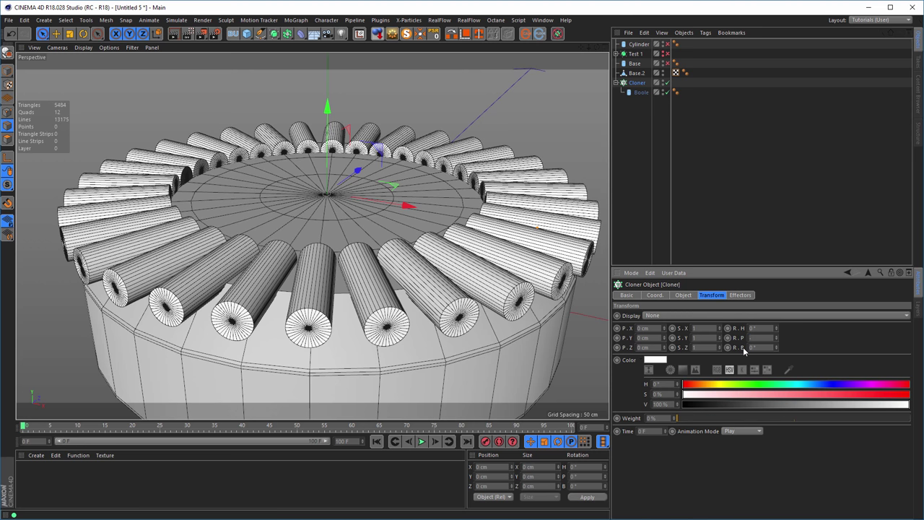
pyautogui.press('Return')
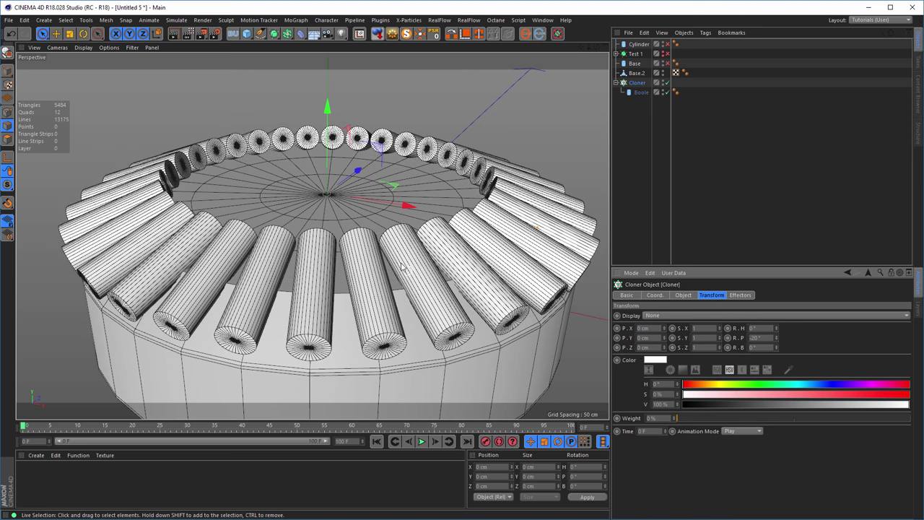
pyautogui.scroll(6, 491, 295)
pyautogui.keyDown('alt'); pyautogui.moveTo(490, 295); pyautogui.dragTo(256, 274); pyautogui.keyUp('alt')
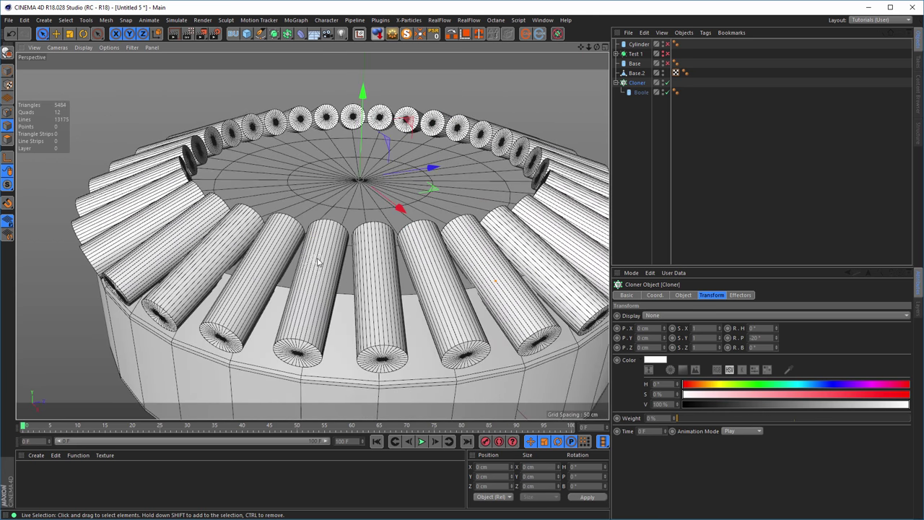
# Add a Boole object and place Base.2 and the Cloner inside it.
pyautogui.click(287, 33)
pyautogui.click(462, 47)
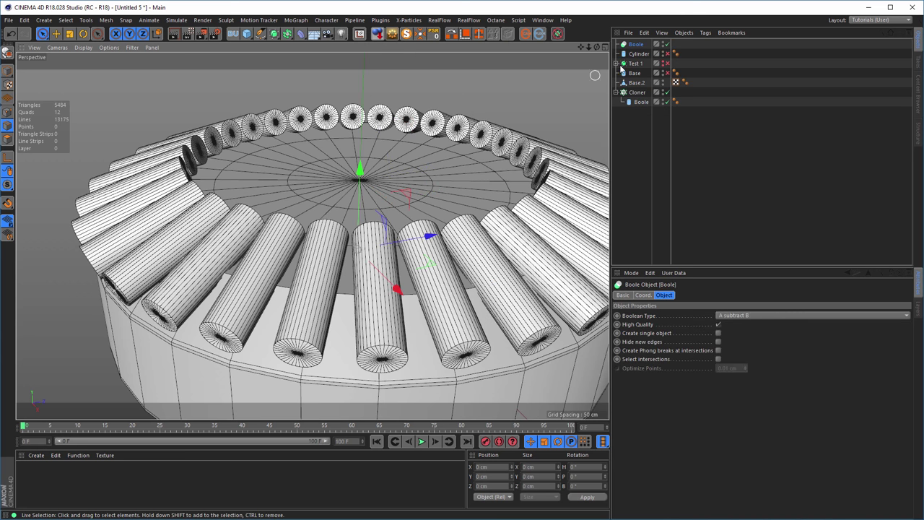
pyautogui.moveTo(639, 75); pyautogui.dragTo(634, 83)
pyautogui.click(636, 83)
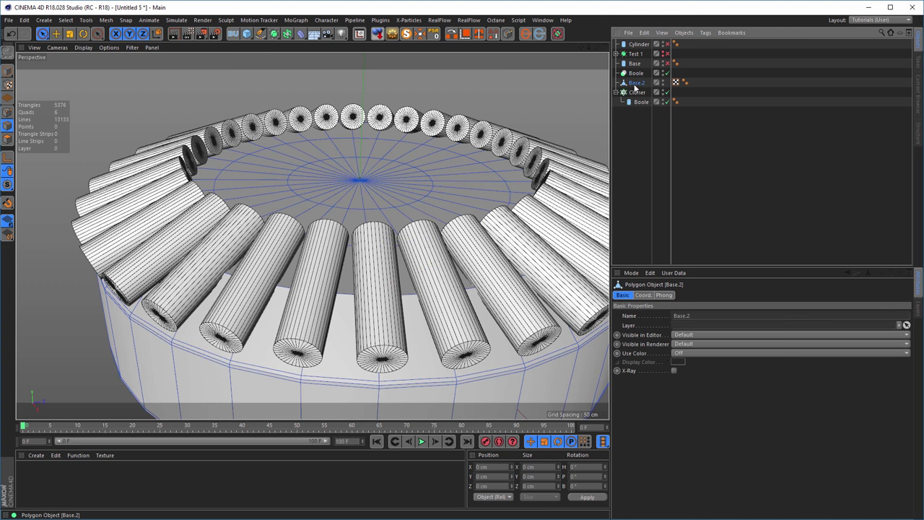
pyautogui.moveTo(638, 85)
pyautogui.mouseDown()
pyautogui.moveTo(634, 75)
pyautogui.moveTo(644, 87)
pyautogui.mouseUp()
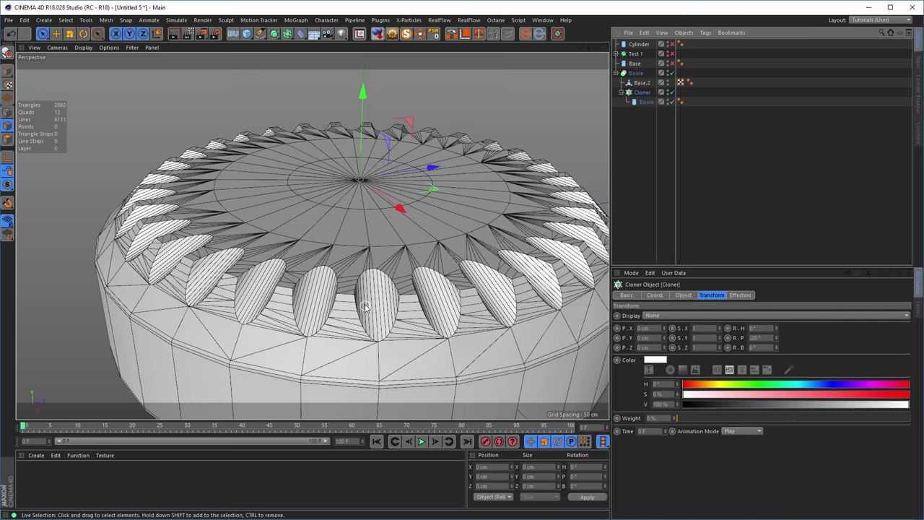
# Turn on Hide new edges for the Boole object.
pyautogui.moveTo(365, 307)
pyautogui.keyDown('alt'); pyautogui.mouseDown()
pyautogui.moveTo(408, 315)
pyautogui.moveTo(368, 311)
pyautogui.mouseUp(); pyautogui.keyUp('alt')
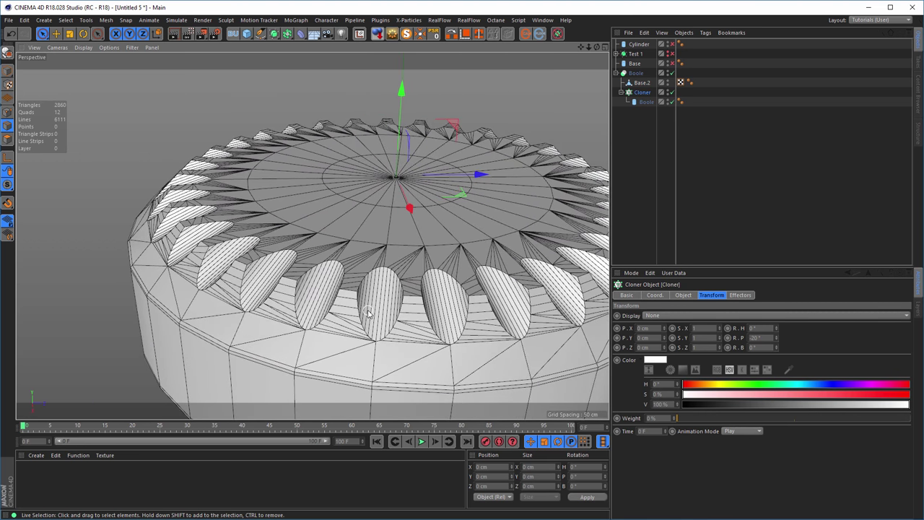
pyautogui.click(637, 73)
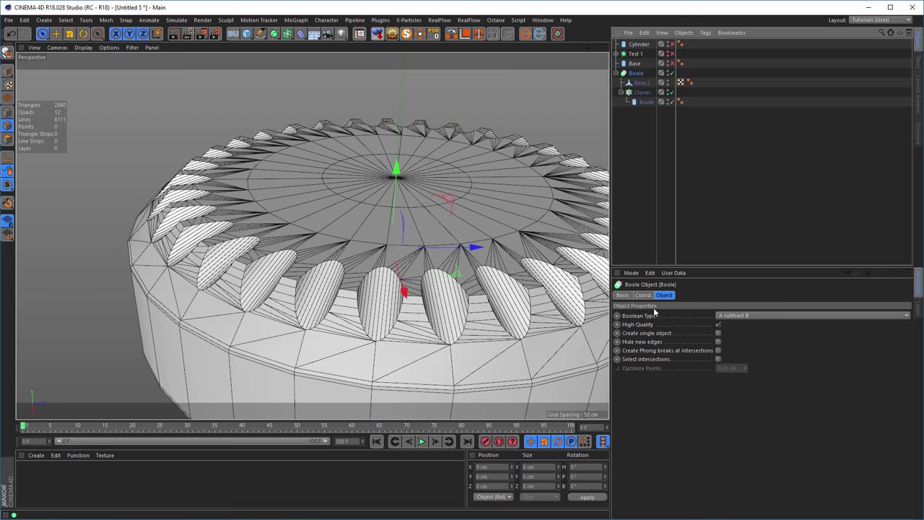
pyautogui.click(717, 341)
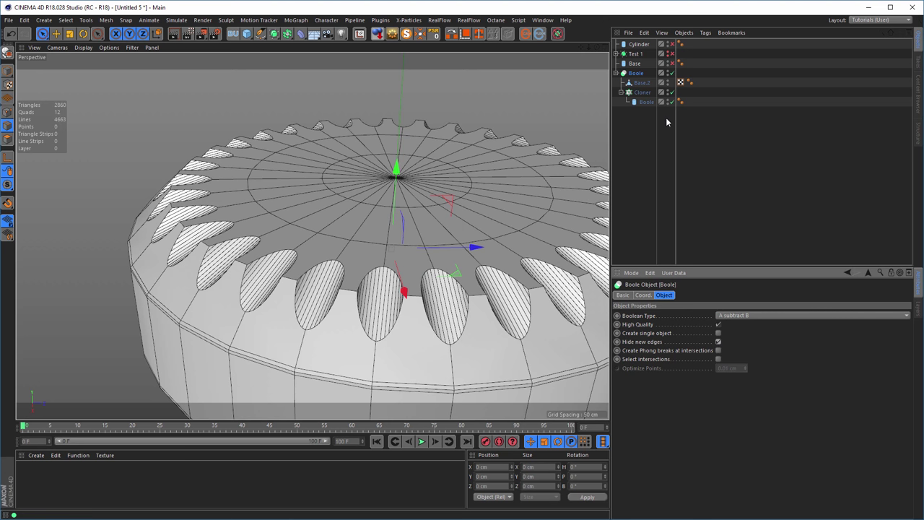
# Give the cutter cylinder inside the Cloner 6 rotation segments.
pyautogui.click(645, 104)
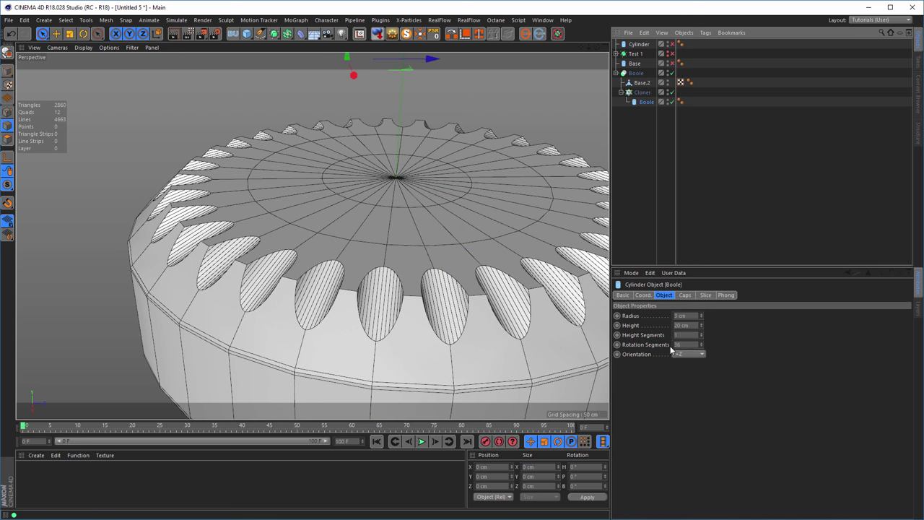
pyautogui.click(678, 344)
pyautogui.write('6')
pyautogui.press('Return')
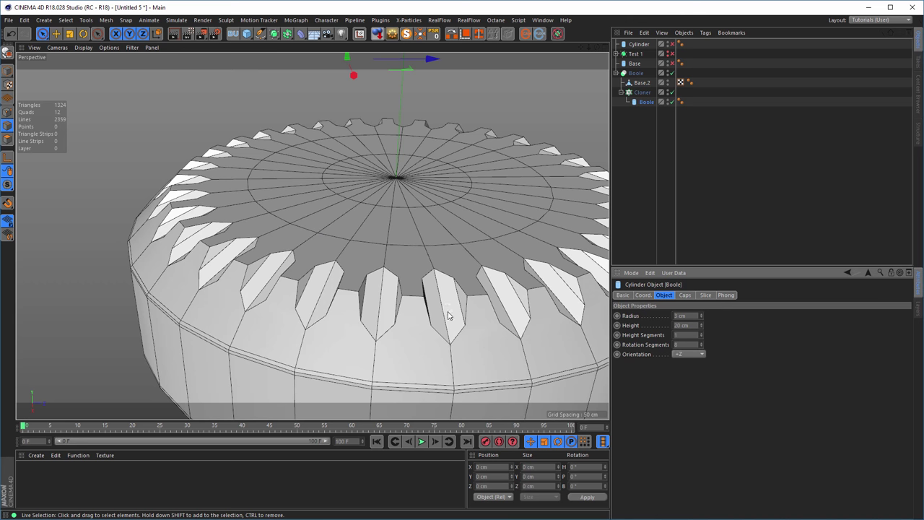
pyautogui.keyDown('alt'); pyautogui.moveTo(351, 295); pyautogui.dragTo(412, 274); pyautogui.keyUp('alt')
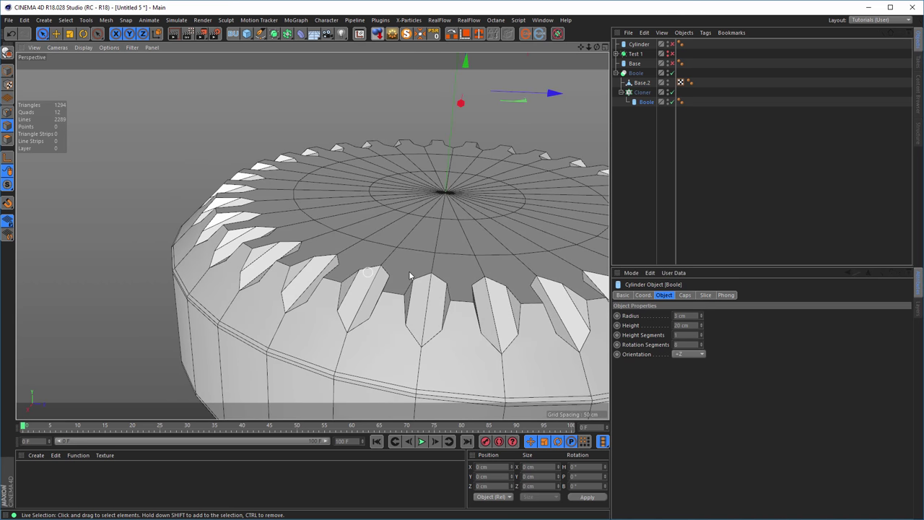
# With the Boole disabled, nudge the Cloner ring slightly up on Y, then re-enable it.
pyautogui.click(671, 73)
pyautogui.scroll(10, 468, 279)
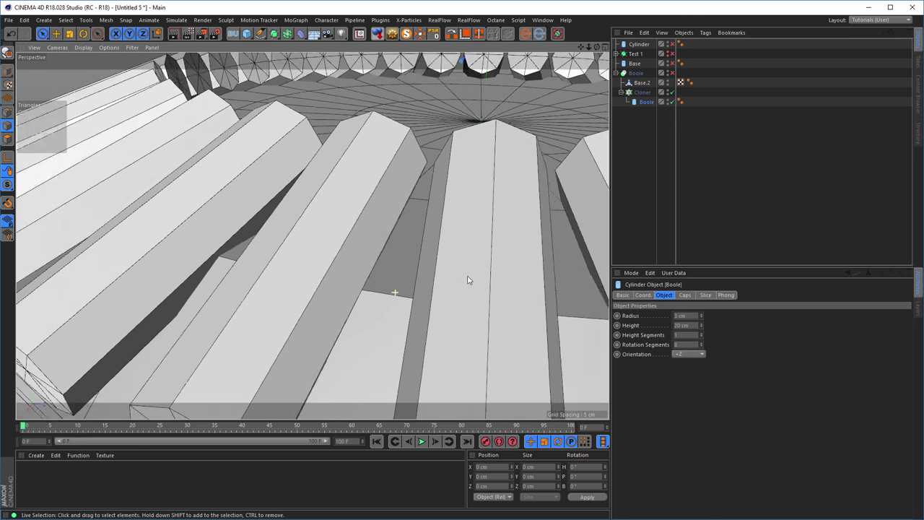
pyautogui.scroll(-10, 333, 278)
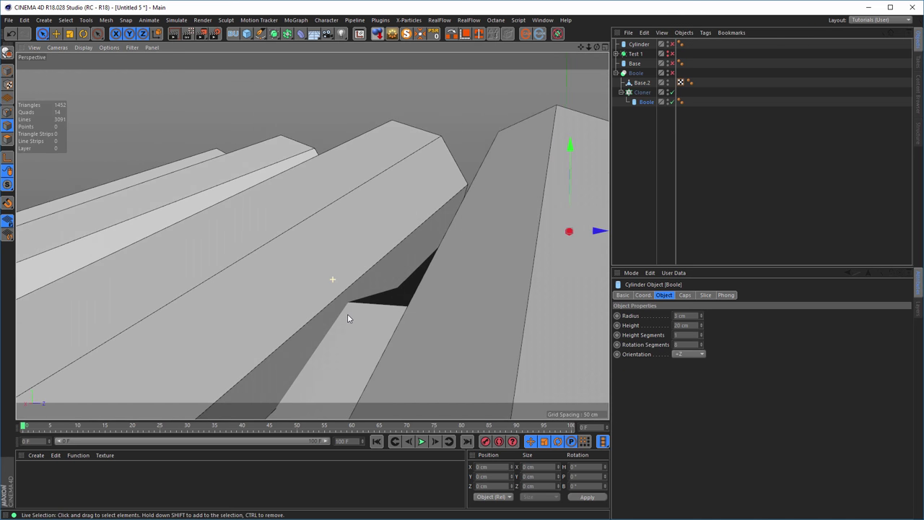
pyautogui.click(642, 92)
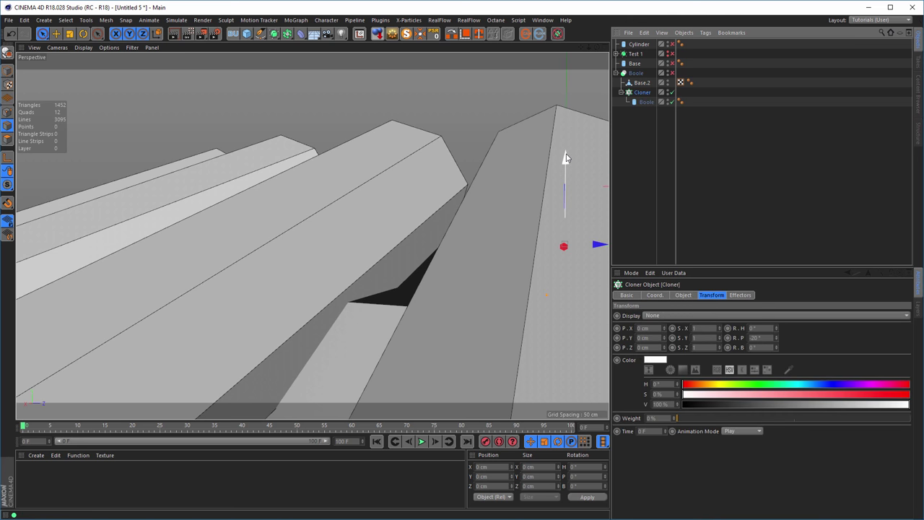
pyautogui.moveTo(565, 156); pyautogui.dragTo(564, 164)
pyautogui.scroll(6, 367, 316)
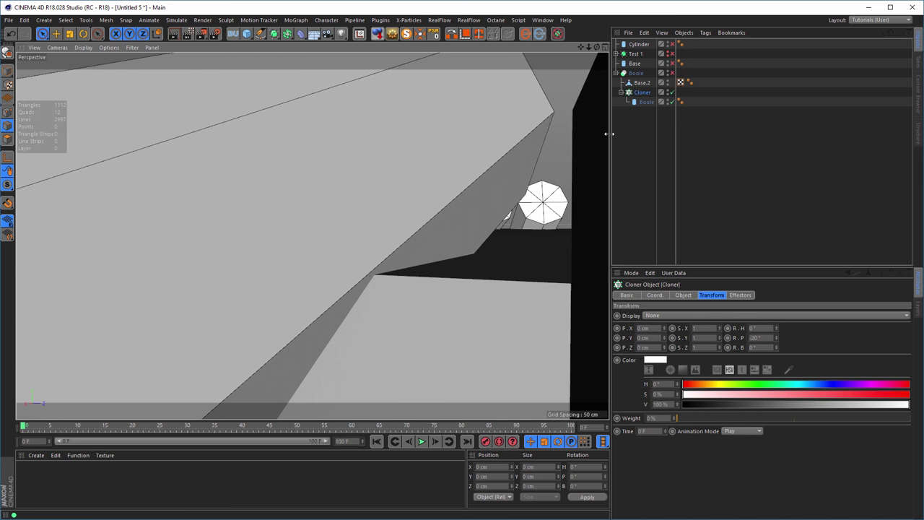
pyautogui.keyDown('alt'); pyautogui.moveTo(516, 185); pyautogui.dragTo(394, 223); pyautogui.keyUp('alt')
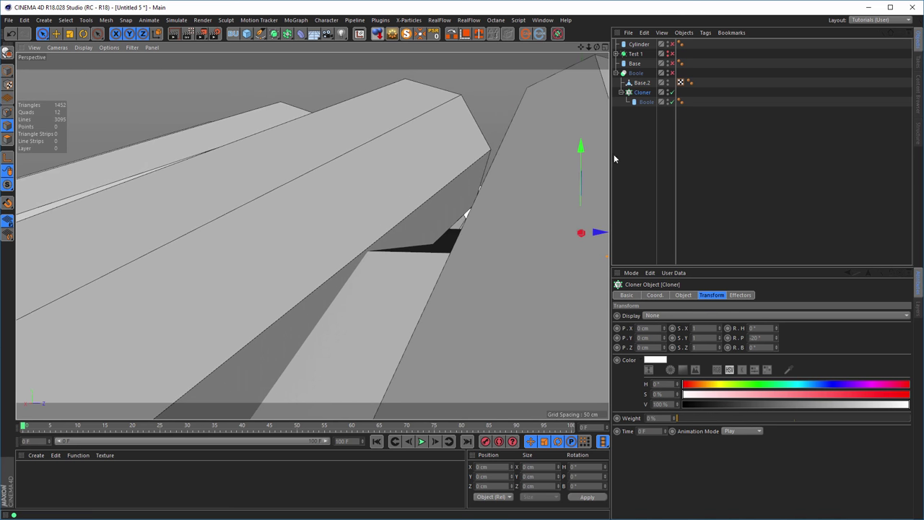
pyautogui.moveTo(580, 145); pyautogui.dragTo(581, 147)
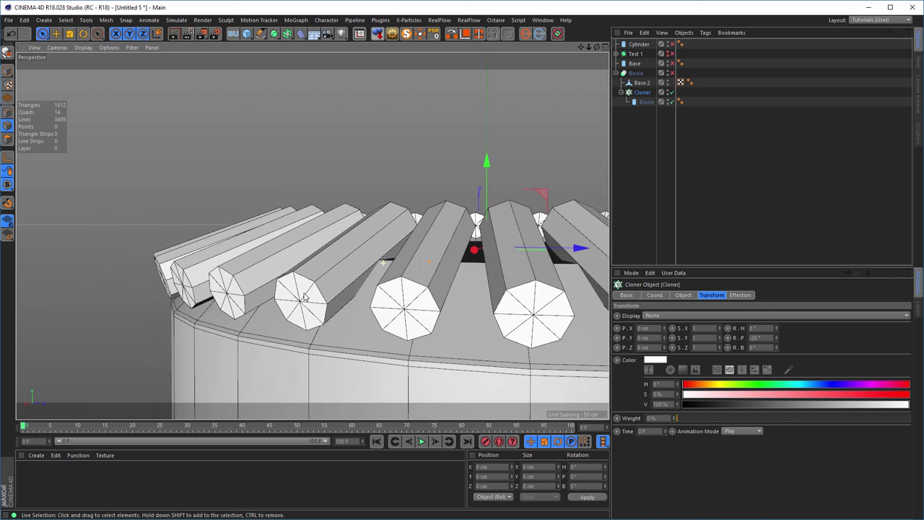
pyautogui.scroll(3, 302, 245)
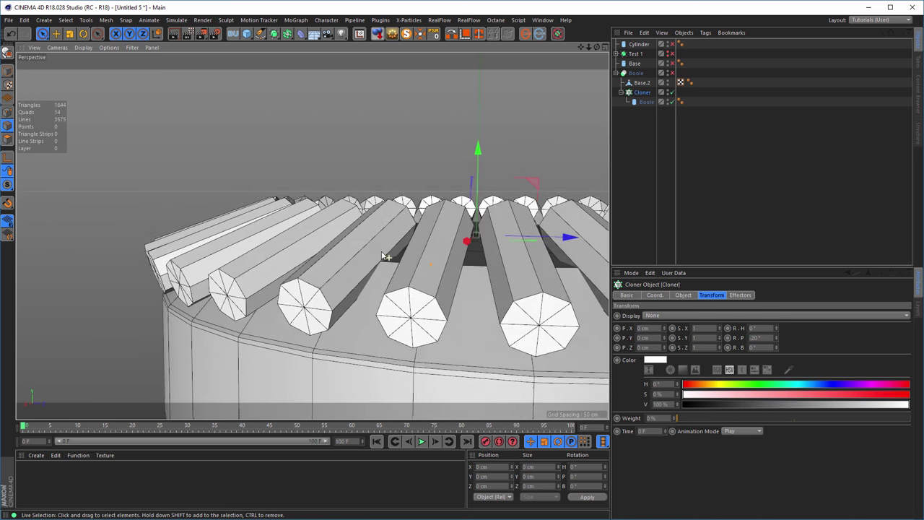
pyautogui.keyDown('alt'); pyautogui.moveTo(302, 245); pyautogui.dragTo(394, 231); pyautogui.keyUp('alt')
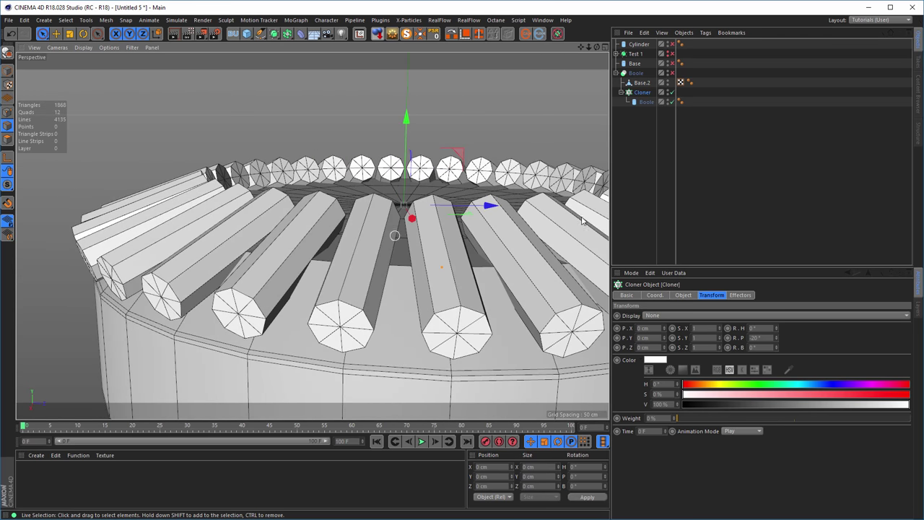
pyautogui.click(672, 72)
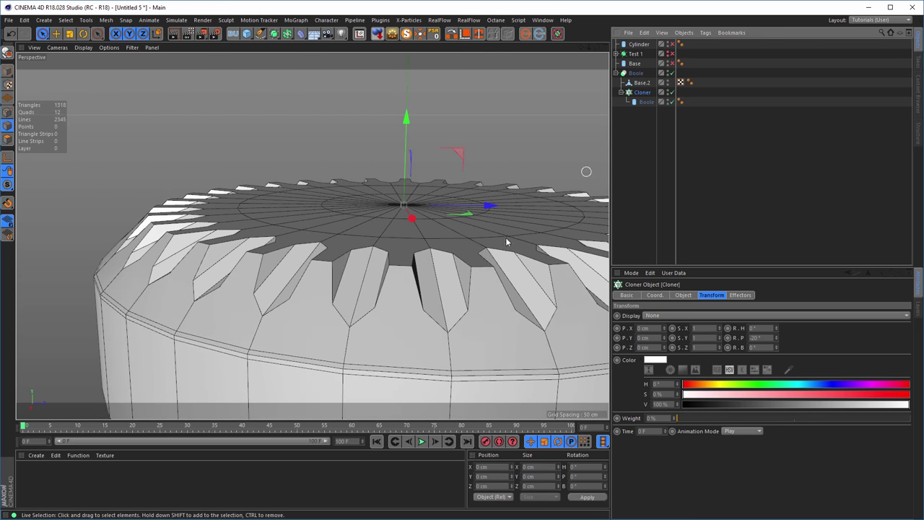
# Wrap the Boole in a Subdivision Surface to round off the grooves.
pyautogui.keyDown('alt'); pyautogui.moveTo(314, 304); pyautogui.dragTo(362, 303); pyautogui.keyUp('alt')
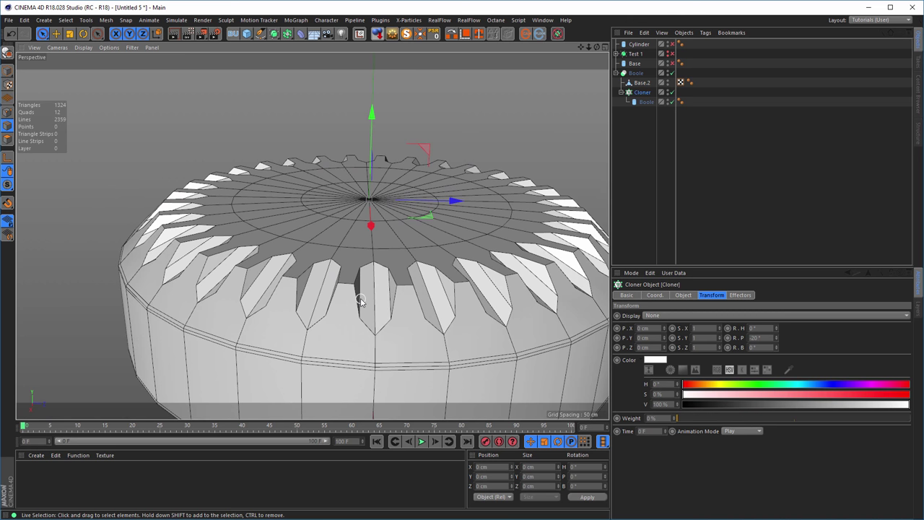
pyautogui.keyDown('alt'); pyautogui.moveTo(397, 313); pyautogui.dragTo(326, 261); pyautogui.keyUp('alt')
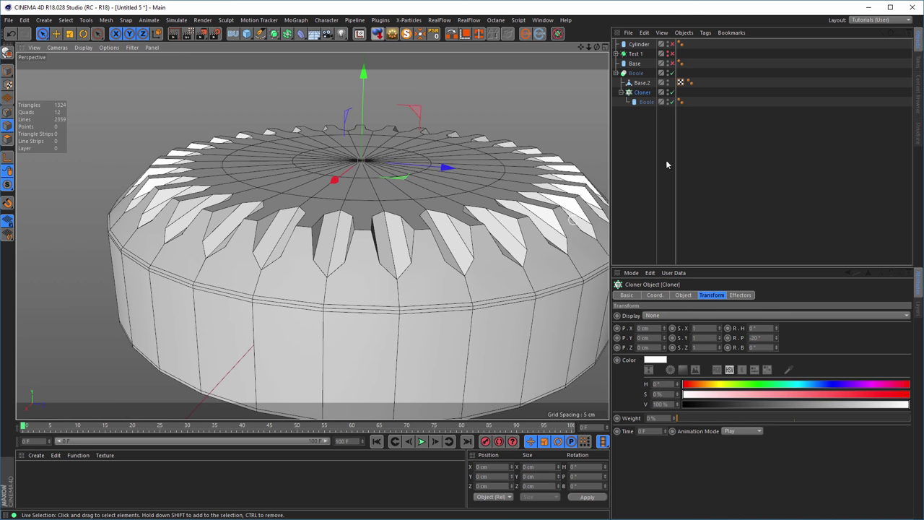
pyautogui.click(635, 74)
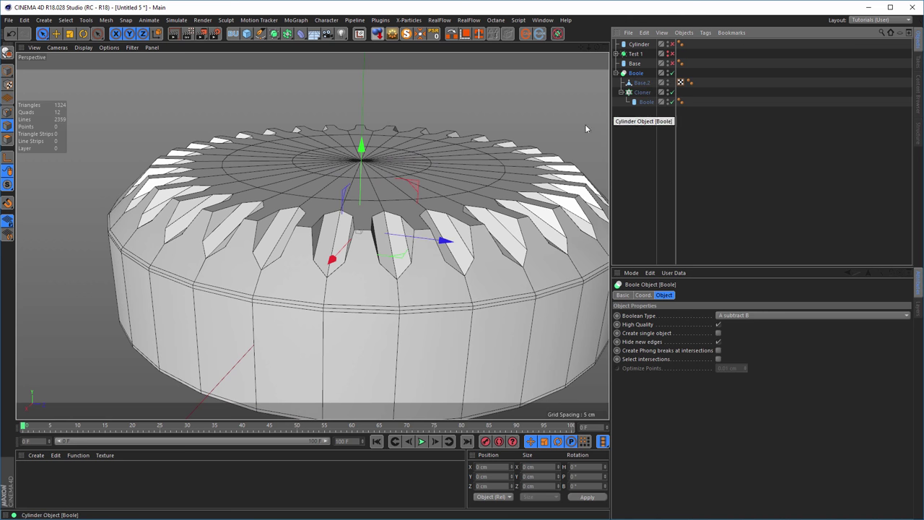
pyautogui.keyDown('alt'); pyautogui.moveTo(290, 213); pyautogui.dragTo(326, 208); pyautogui.keyUp('alt')
pyautogui.scroll(2, 325, 208)
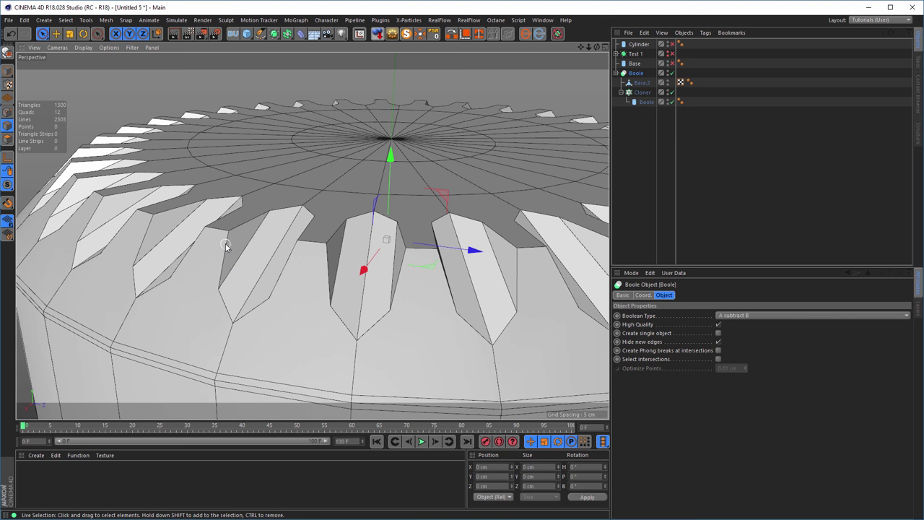
pyautogui.click(638, 75)
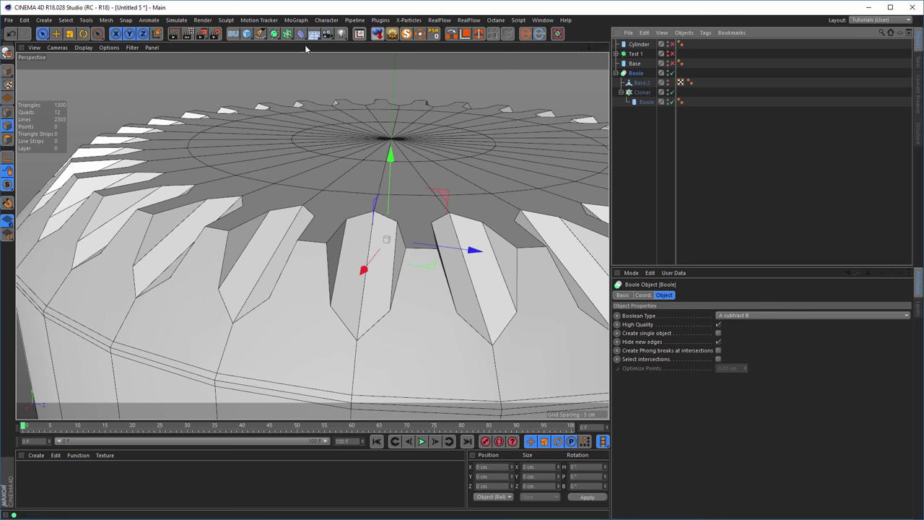
pyautogui.keyDown('alt'); pyautogui.click(274, 34); pyautogui.keyUp('alt')
pyautogui.keyDown('alt'); pyautogui.moveTo(379, 189); pyautogui.dragTo(351, 203); pyautogui.keyUp('alt')
# Render a preview of the smoothed base, then tick Create single object on the Boole.
pyautogui.hotkey('ctrl', 'r')
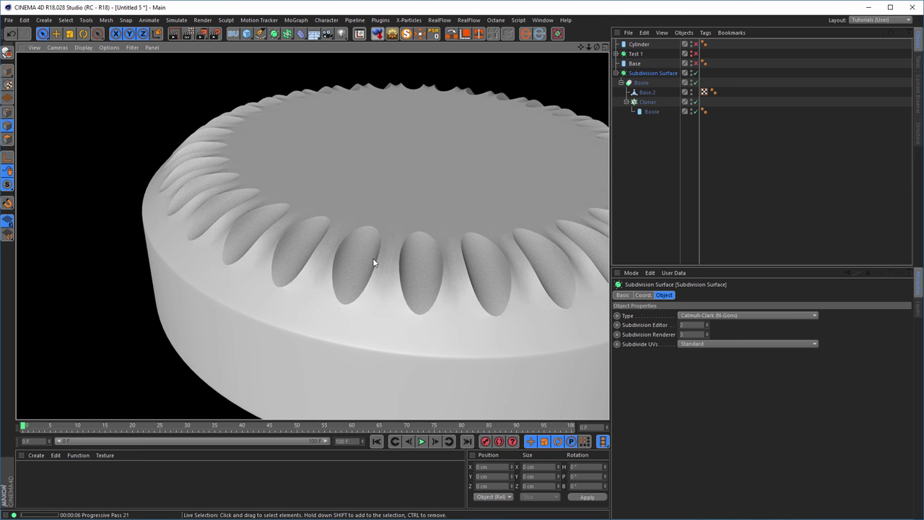
pyautogui.keyDown('alt'); pyautogui.moveTo(373, 258); pyautogui.dragTo(396, 259); pyautogui.keyUp('alt')
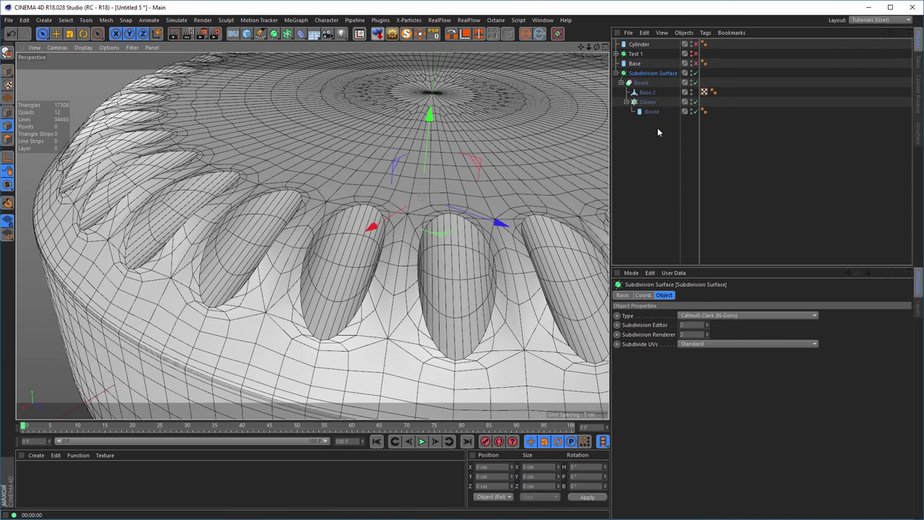
pyautogui.click(641, 83)
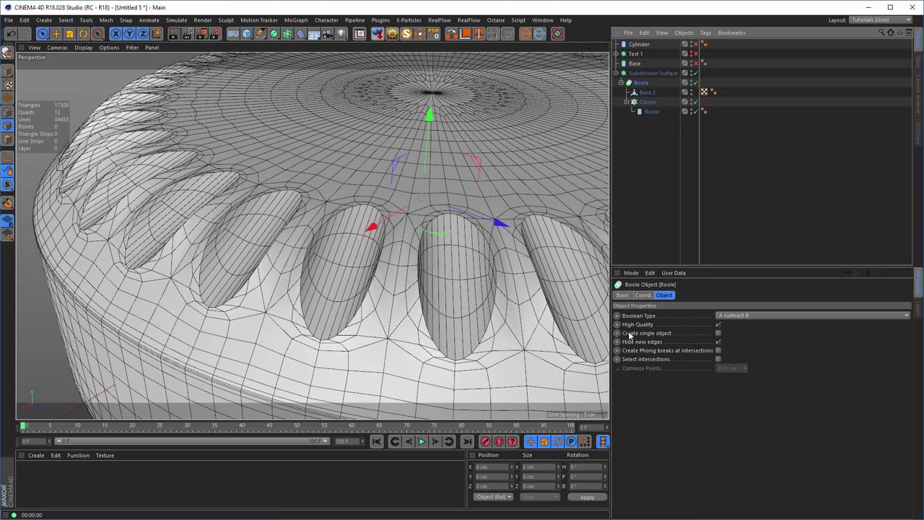
pyautogui.click(718, 332)
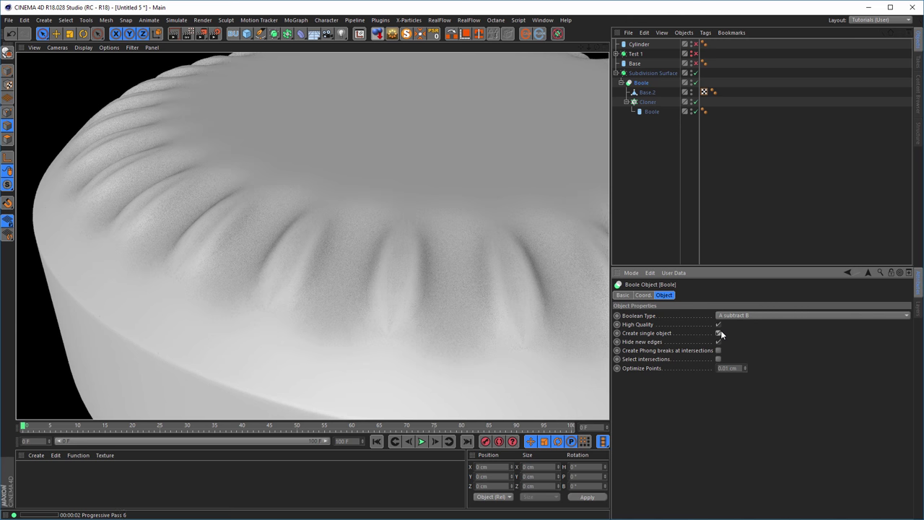
# Disable the Subdivision Surface, Boole and Cloner, then select Base.2.
pyautogui.click(695, 73)
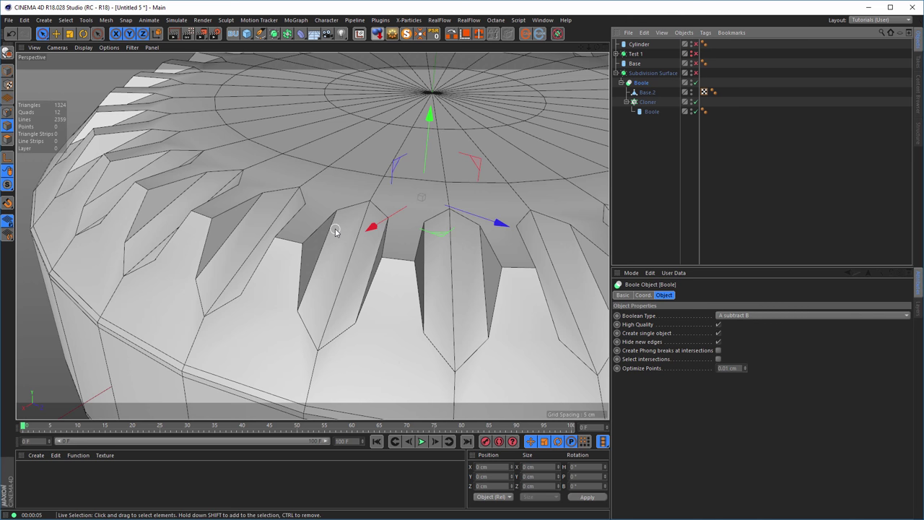
pyautogui.keyDown('alt'); pyautogui.moveTo(335, 230); pyautogui.dragTo(319, 238); pyautogui.keyUp('alt')
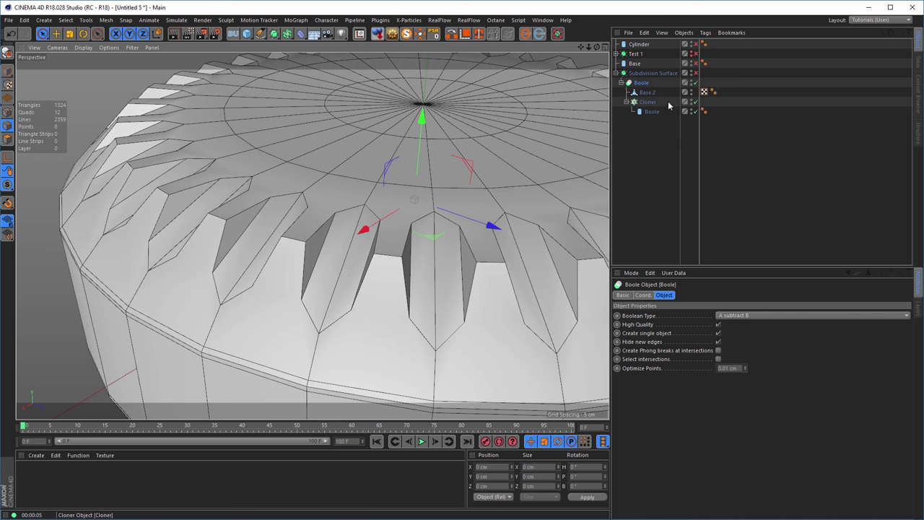
pyautogui.click(694, 82)
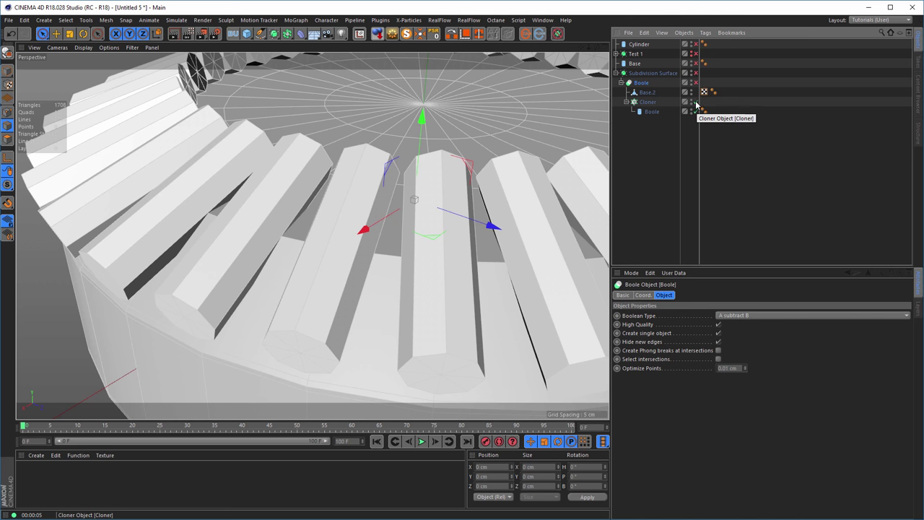
pyautogui.click(693, 102)
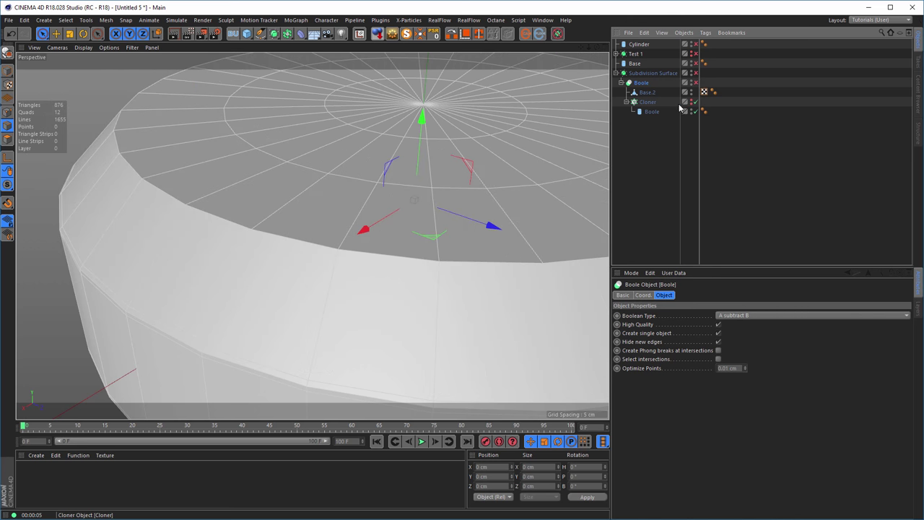
pyautogui.click(647, 93)
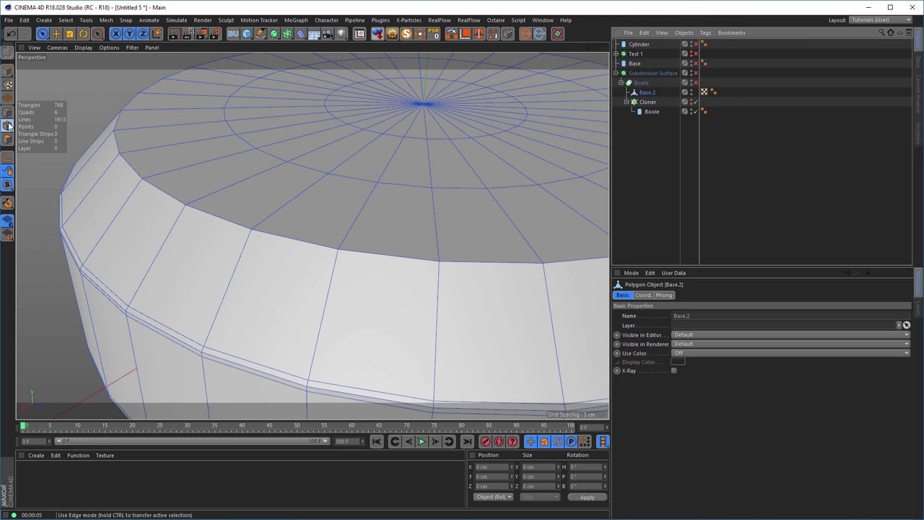
# Chamfer Base.2's top rim edge loop with a 0.5 cm Chamfer bevel, then return to Model mode.
pyautogui.click(55, 33)
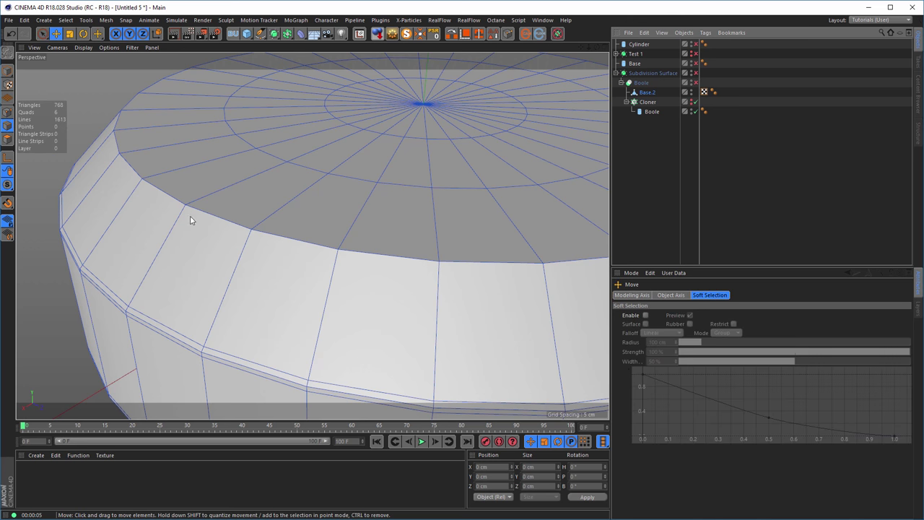
pyautogui.doubleClick(209, 214)
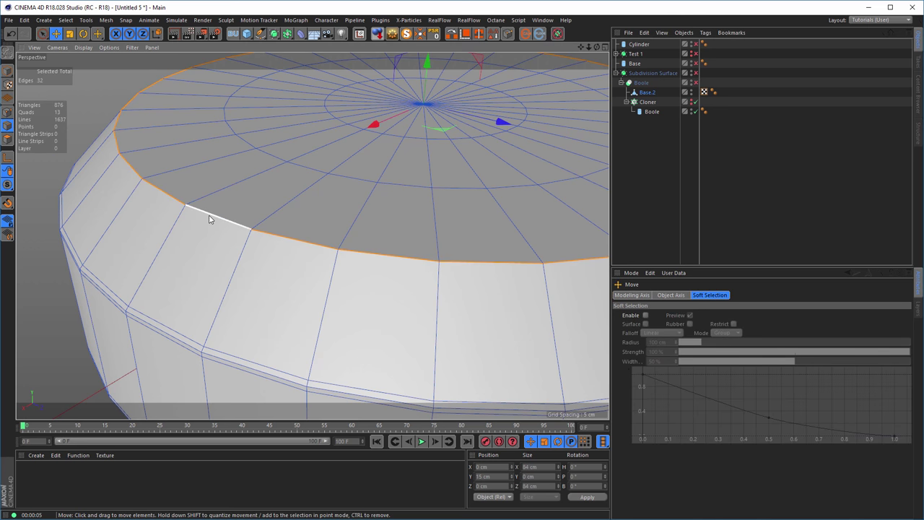
pyautogui.rightClick(317, 318)
pyautogui.click(397, 324)
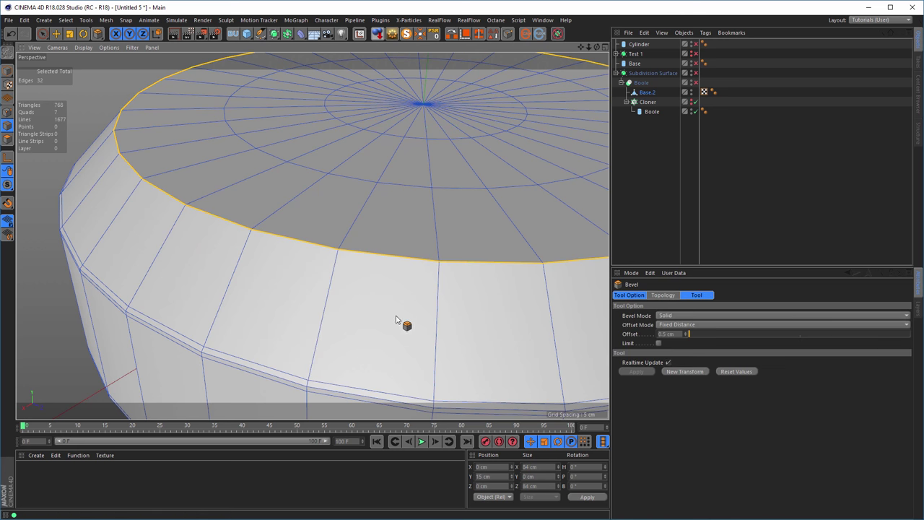
pyautogui.click(672, 316)
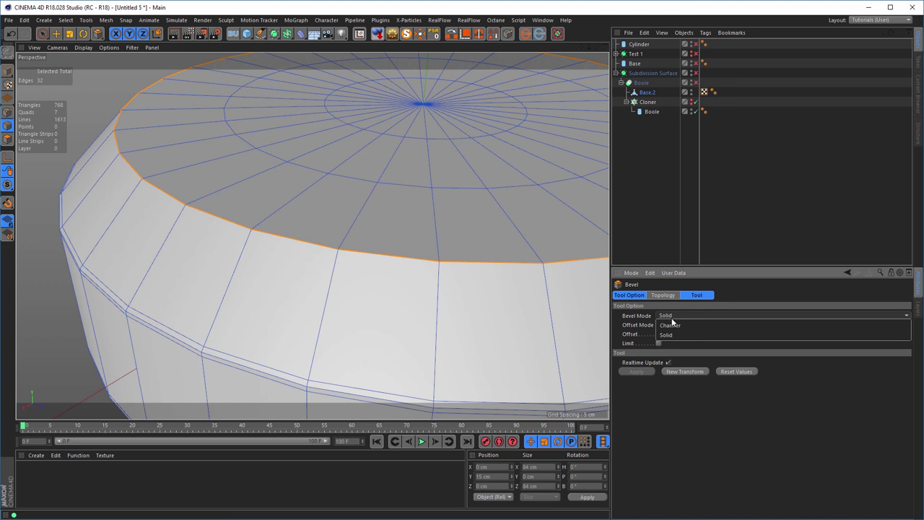
pyautogui.click(670, 324)
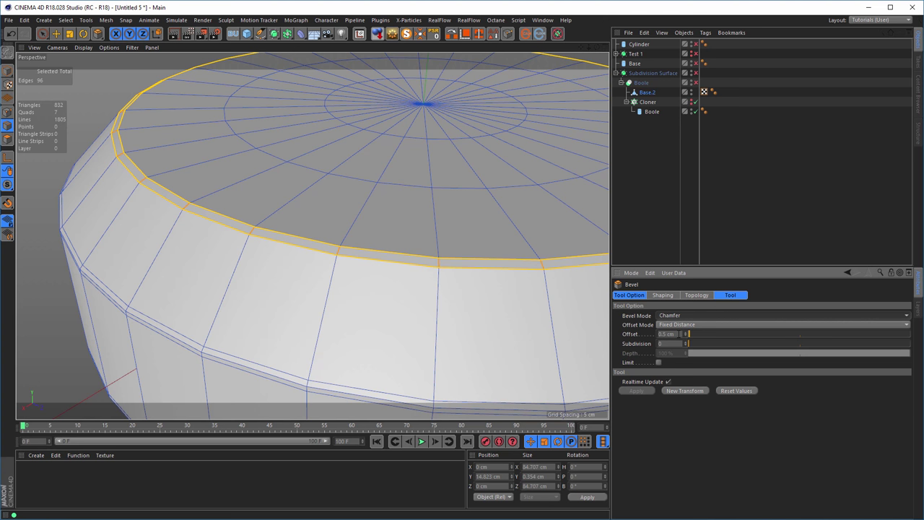
pyautogui.click(8, 71)
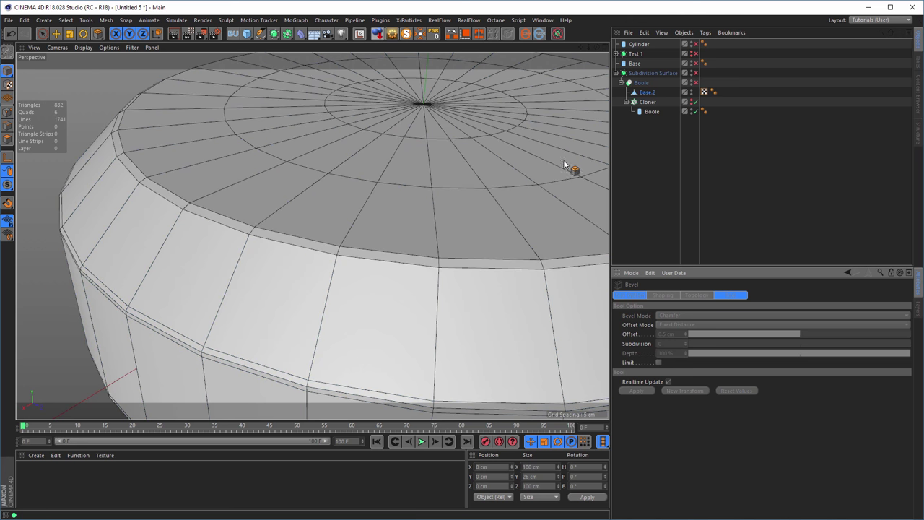
# Re-enable the Cloner and Boole to restore the grooves, leaving Subdivision Surface off.
pyautogui.click(693, 102)
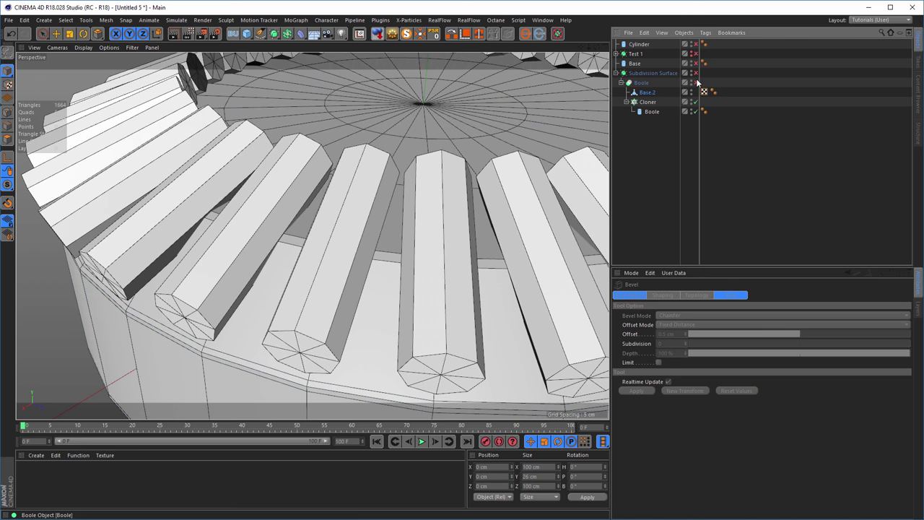
pyautogui.click(694, 83)
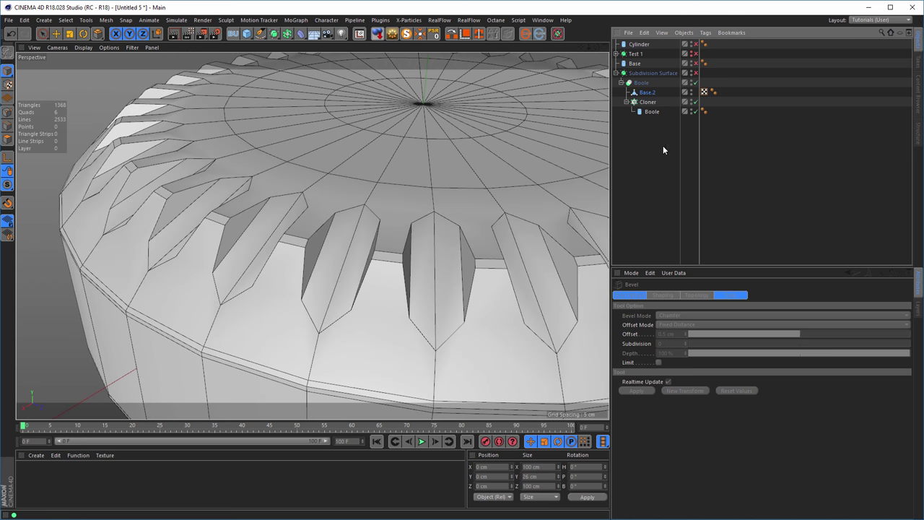
pyautogui.click(695, 73)
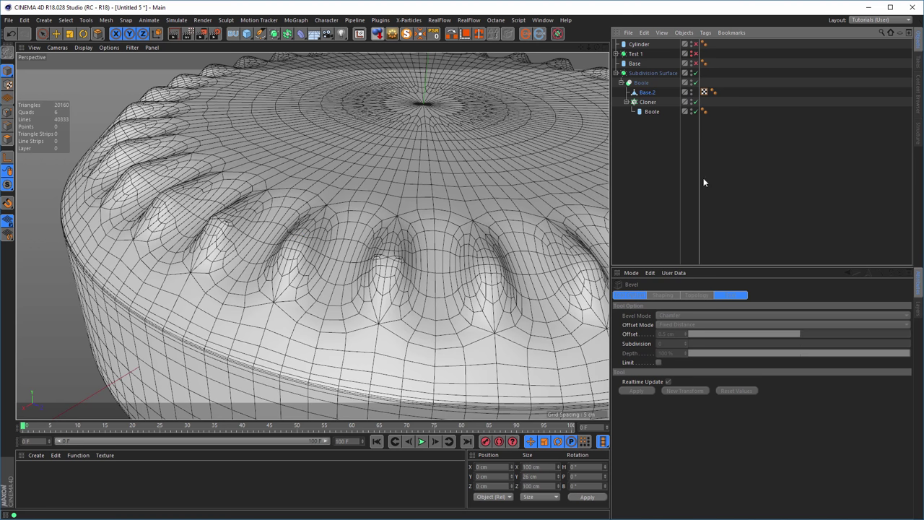
pyautogui.click(696, 73)
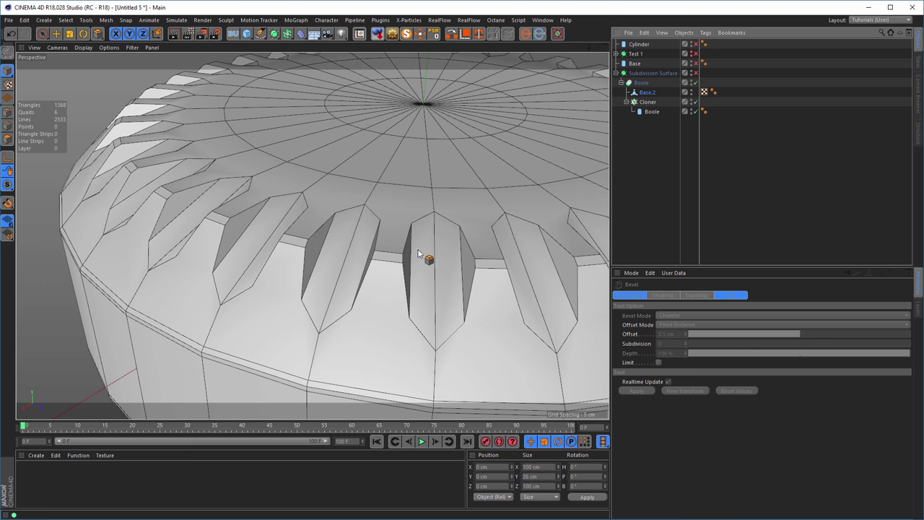
# Tick Select intersections on the Boole and add a new Null named Backup.
pyautogui.click(642, 83)
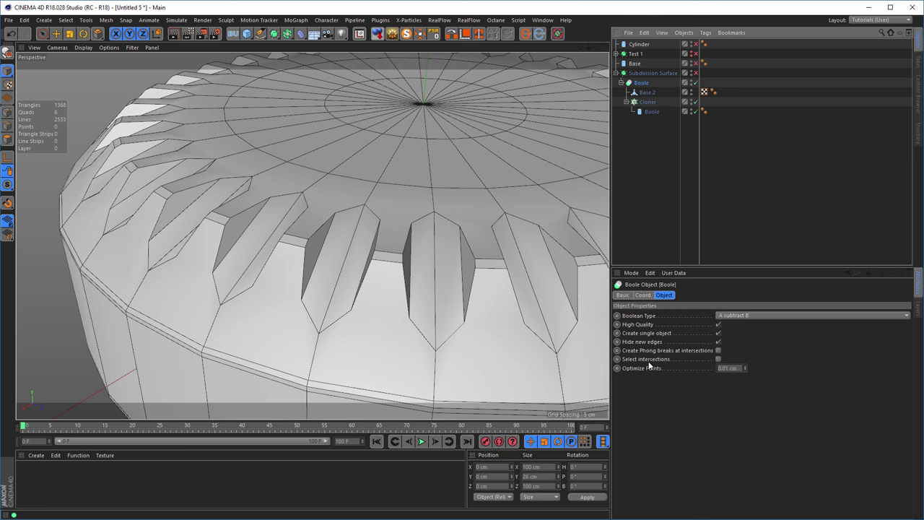
pyautogui.click(718, 359)
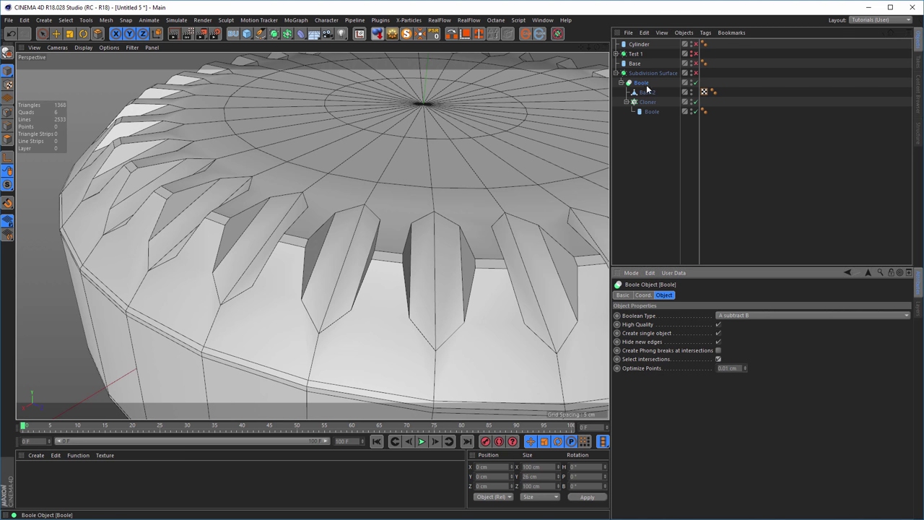
pyautogui.moveTo(642, 86)
pyautogui.mouseDown()
pyautogui.moveTo(674, 320)
pyautogui.moveTo(476, 245)
pyautogui.moveTo(433, 216)
pyautogui.moveTo(415, 223)
pyautogui.moveTo(409, 264)
pyautogui.moveTo(429, 334)
pyautogui.moveTo(474, 303)
pyautogui.moveTo(469, 240)
pyautogui.moveTo(516, 204)
pyautogui.moveTo(610, 203)
pyautogui.moveTo(487, 221)
pyautogui.moveTo(409, 216)
pyautogui.moveTo(398, 295)
pyautogui.moveTo(453, 340)
pyautogui.moveTo(434, 207)
pyautogui.moveTo(439, 399)
pyautogui.moveTo(453, 338)
pyautogui.moveTo(419, 318)
pyautogui.moveTo(414, 332)
pyautogui.moveTo(415, 283)
pyautogui.moveTo(452, 243)
pyautogui.moveTo(625, 129)
pyautogui.moveTo(645, 84)
pyautogui.mouseUp()
pyautogui.click(234, 34)
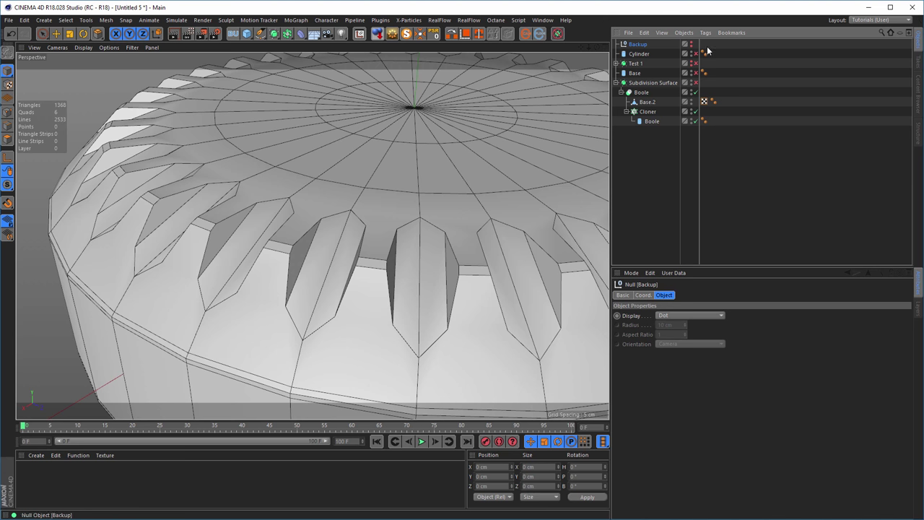
# Copy the Boole group into the Backup null, collapse Backup, and reselect the original Boole.
pyautogui.click(640, 92)
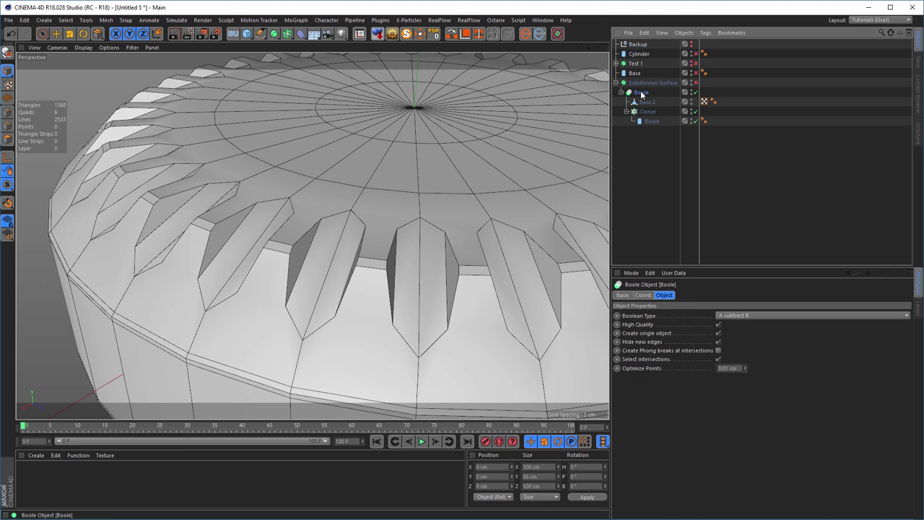
pyautogui.moveTo(640, 93); pyautogui.dragTo(640, 45)
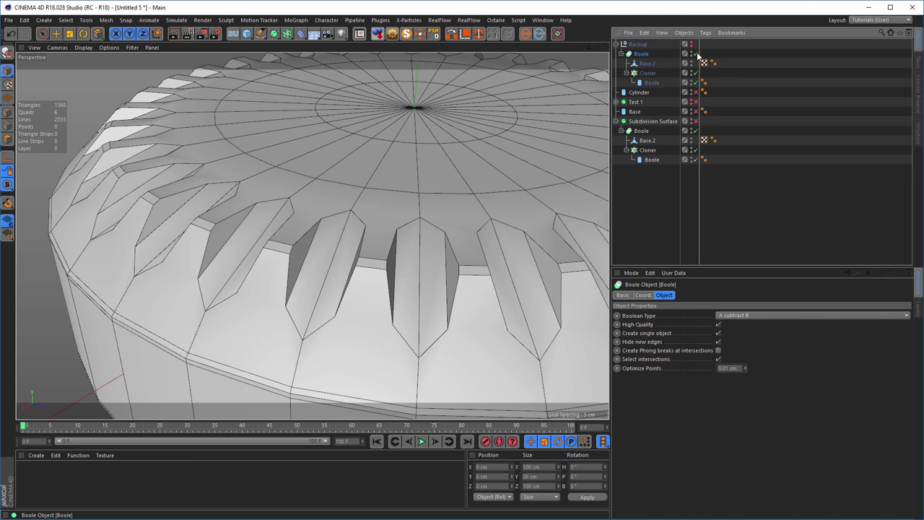
pyautogui.click(615, 44)
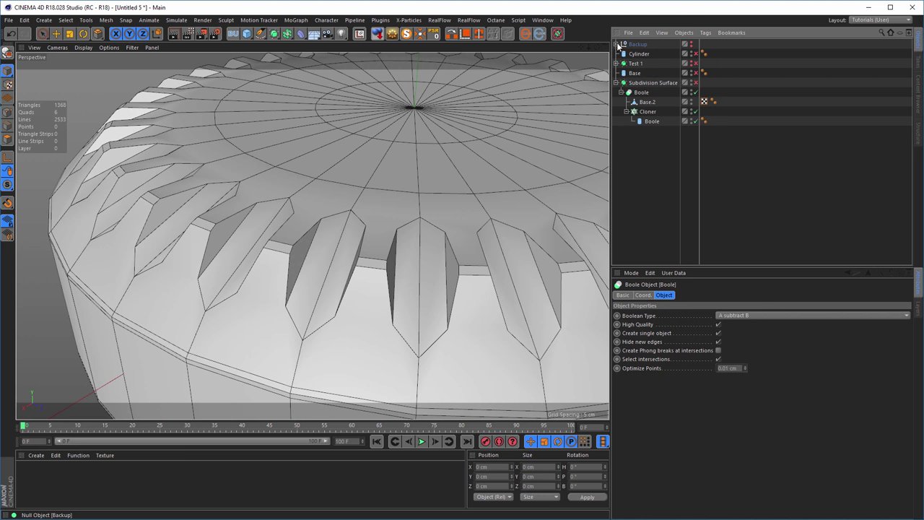
pyautogui.click(640, 93)
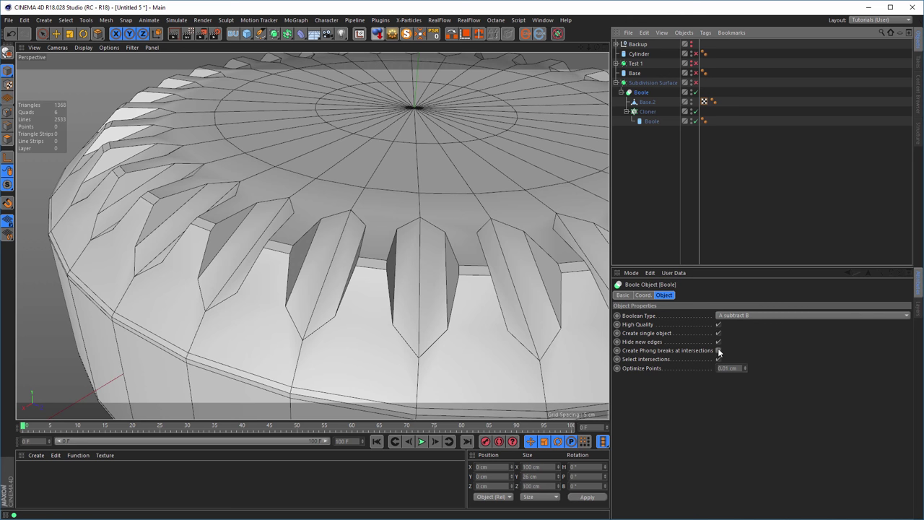
# Leave 'Create Phong breaks at intersections' enabled on the Boole, then collapse it to a polygon object.
pyautogui.click(718, 350)
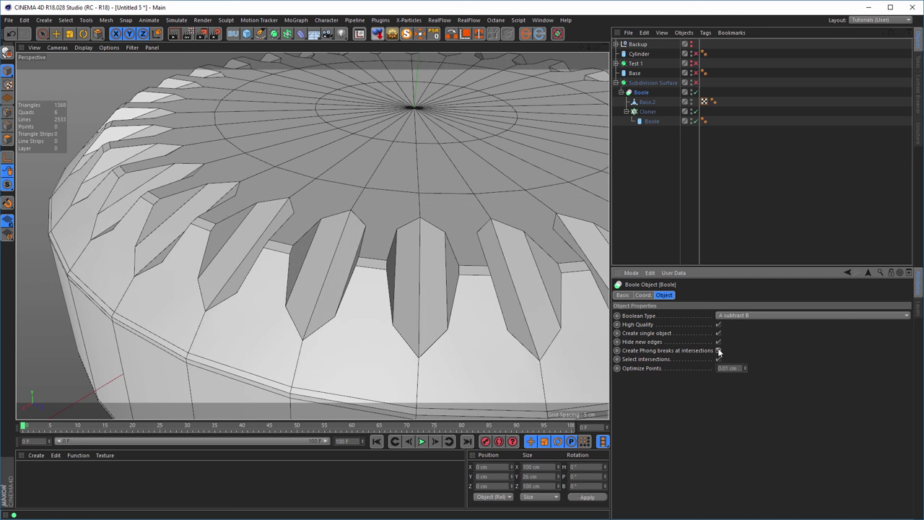
pyautogui.click(718, 350)
pyautogui.click(718, 350)
pyautogui.click(392, 34)
# Confirm the collapse into Boole.1 and restore its stored notch-outline edge selection.
pyautogui.click(542, 296)
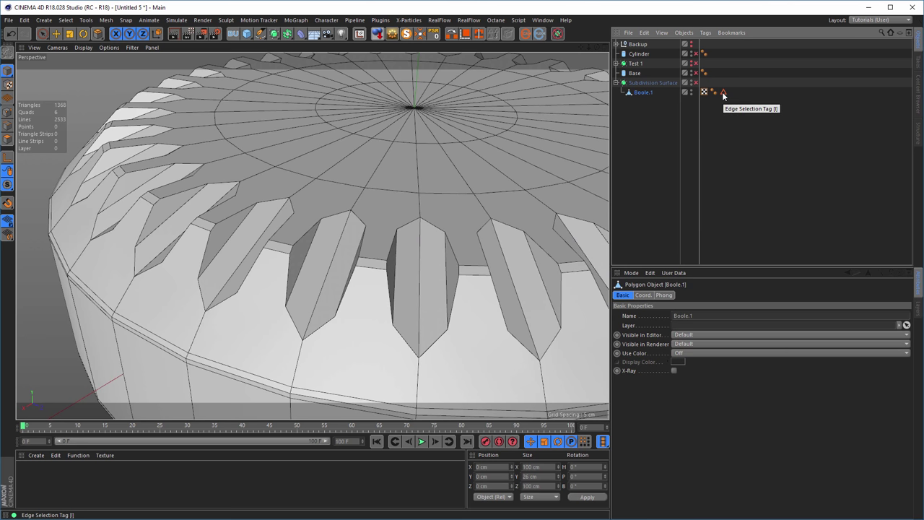
pyautogui.doubleClick(723, 92)
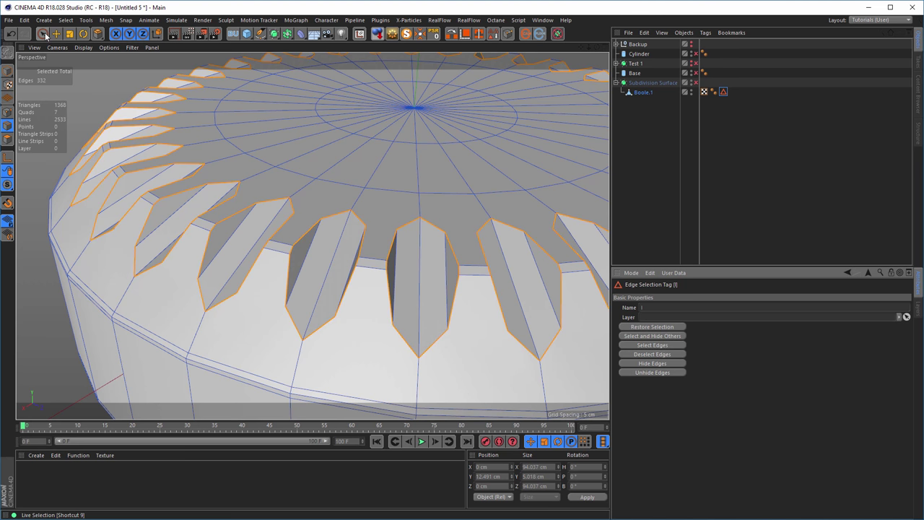
pyautogui.click(44, 34)
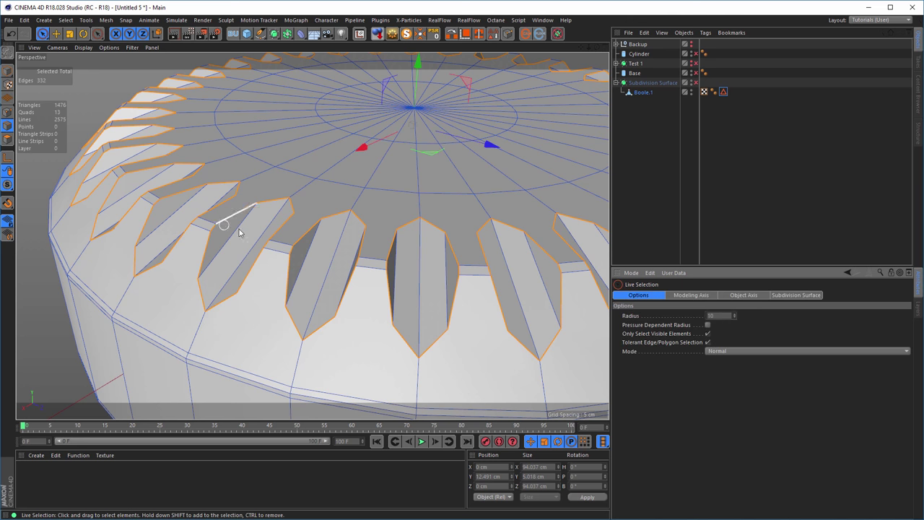
# Orbit and zoom around the puck's top to inspect the 352 selected notch-rim edges.
pyautogui.keyDown('alt'); pyautogui.moveTo(382, 270); pyautogui.dragTo(289, 271); pyautogui.keyUp('alt')
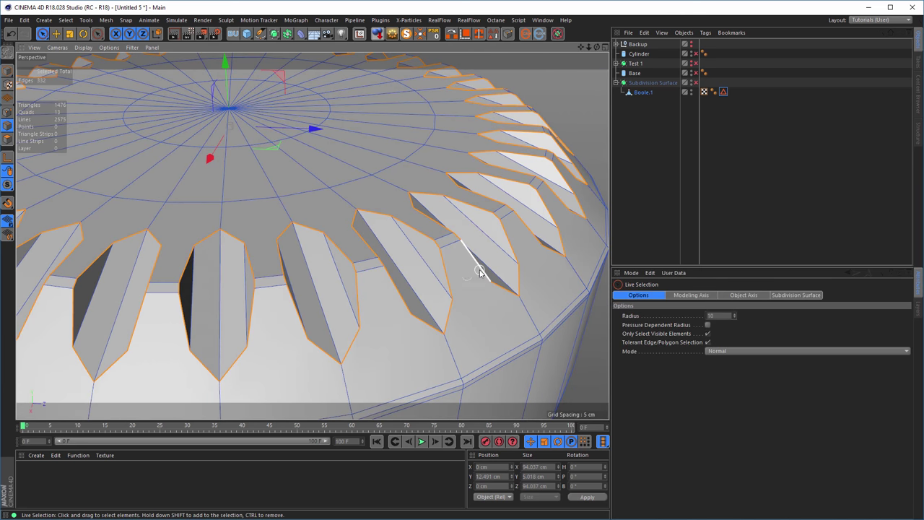
pyautogui.scroll(5, 479, 272)
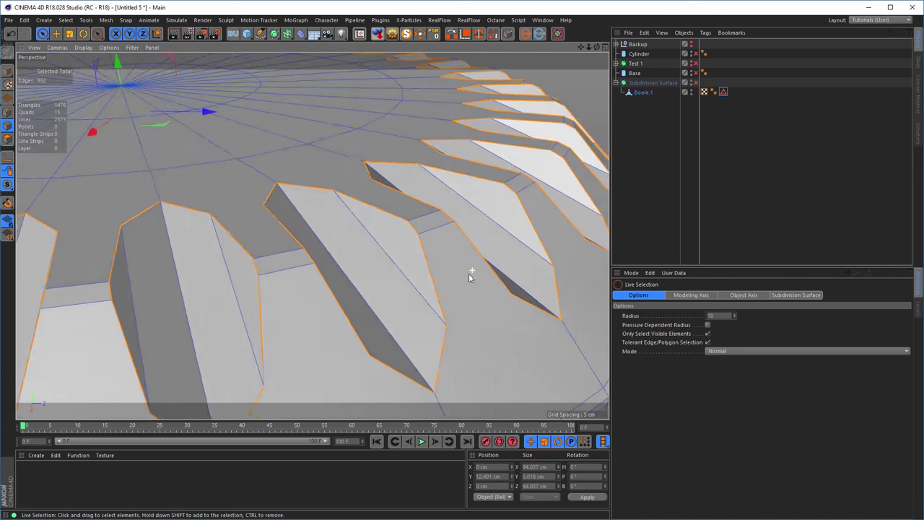
pyautogui.scroll(2, 468, 270)
pyautogui.click(430, 383)
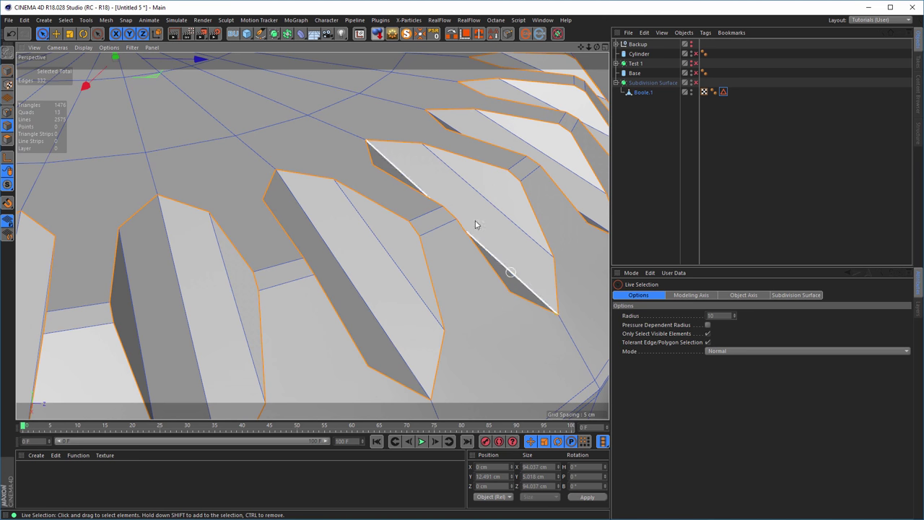
pyautogui.scroll(-2, 283, 280)
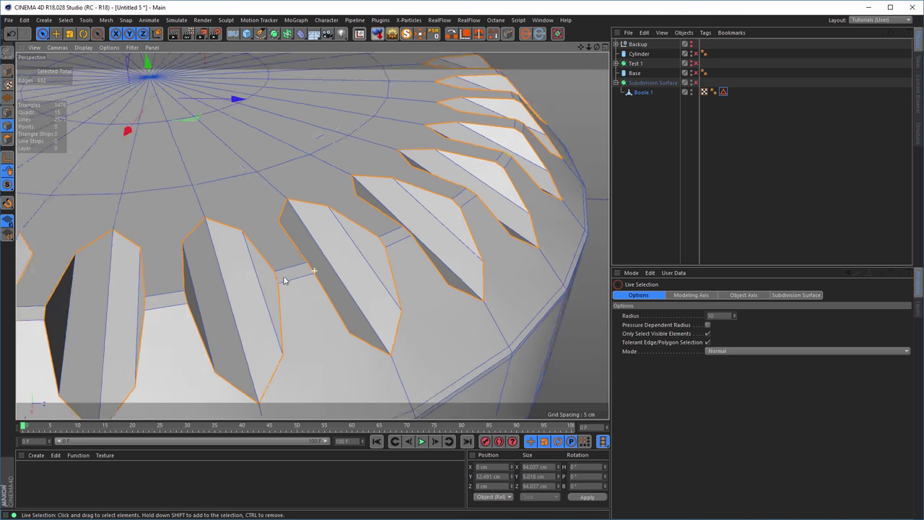
pyautogui.scroll(-2, 296, 246)
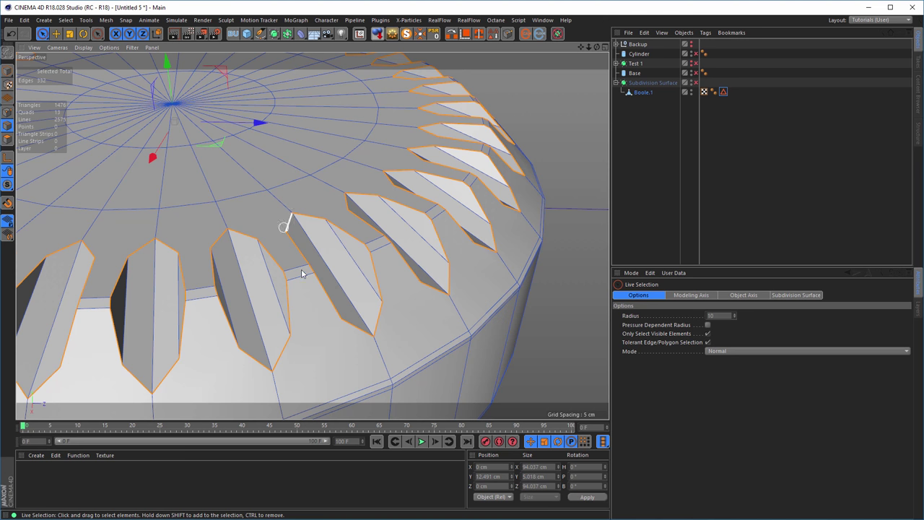
pyautogui.keyDown('alt'); pyautogui.moveTo(350, 243); pyautogui.dragTo(386, 248); pyautogui.keyUp('alt')
pyautogui.scroll(5, 386, 248)
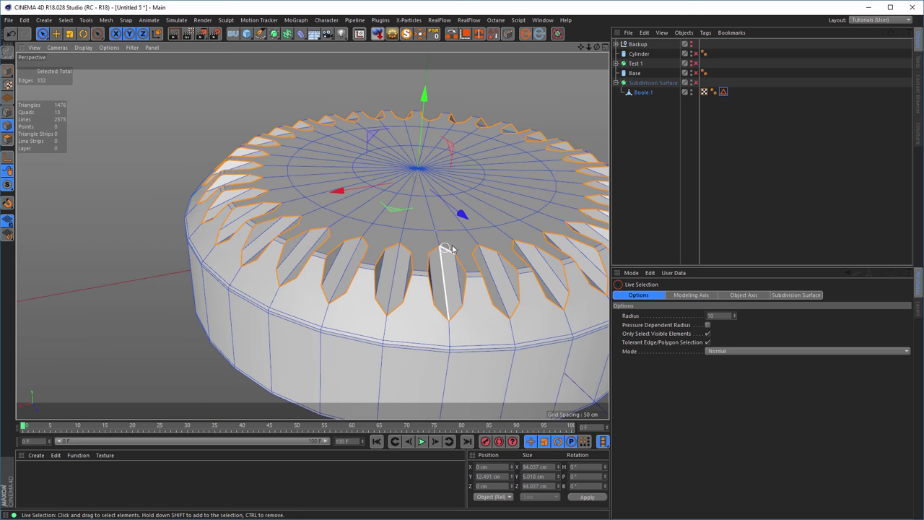
pyautogui.keyDown('alt'); pyautogui.moveTo(468, 239); pyautogui.dragTo(412, 242); pyautogui.keyUp('alt')
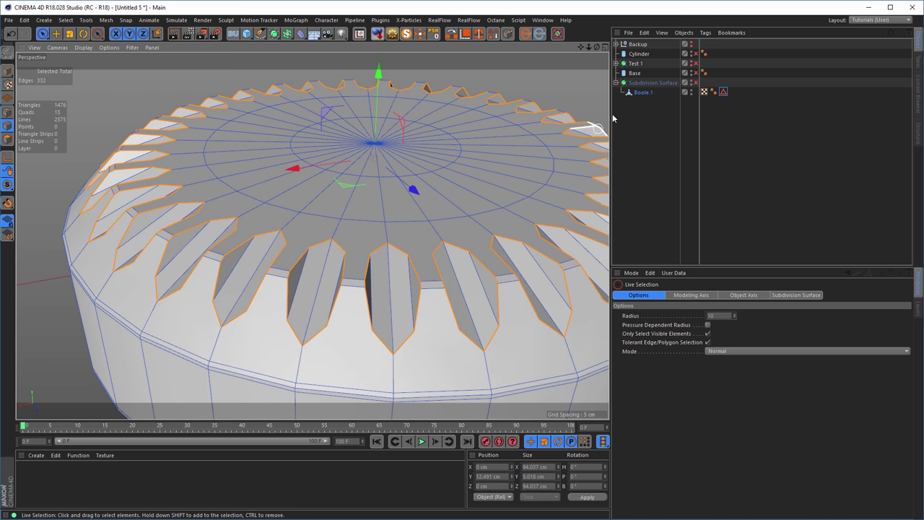
# Add a Bevel deformer under Boole.1, limited to the stored edge selection, beveling all edges.
pyautogui.click(642, 93)
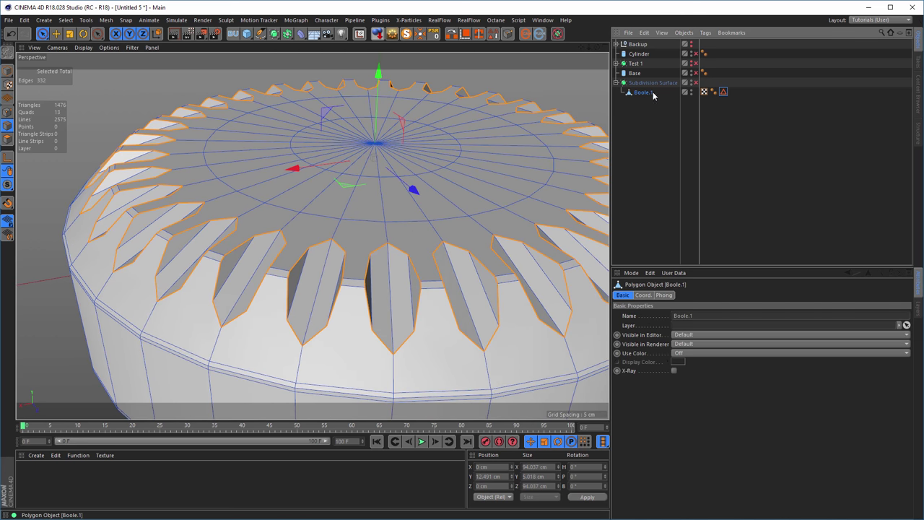
pyautogui.click(300, 33)
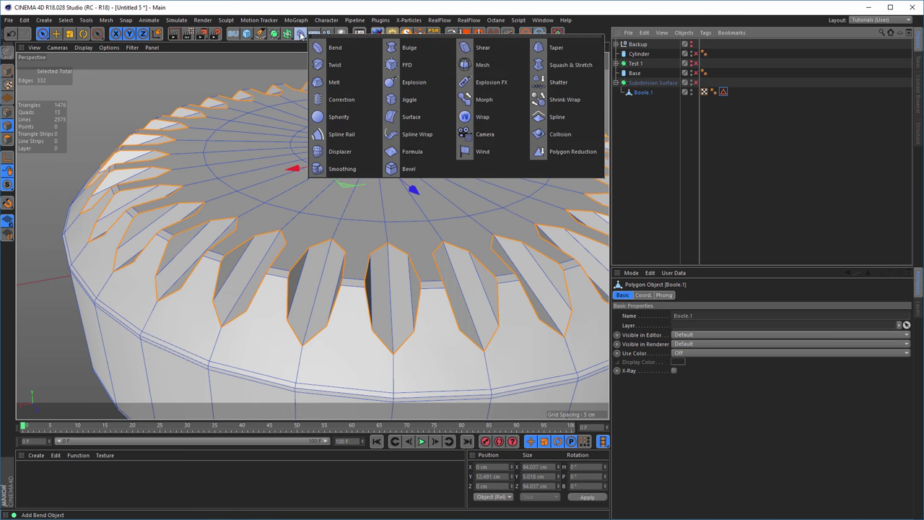
pyautogui.keyDown('shift'); pyautogui.click(405, 169); pyautogui.keyUp('shift')
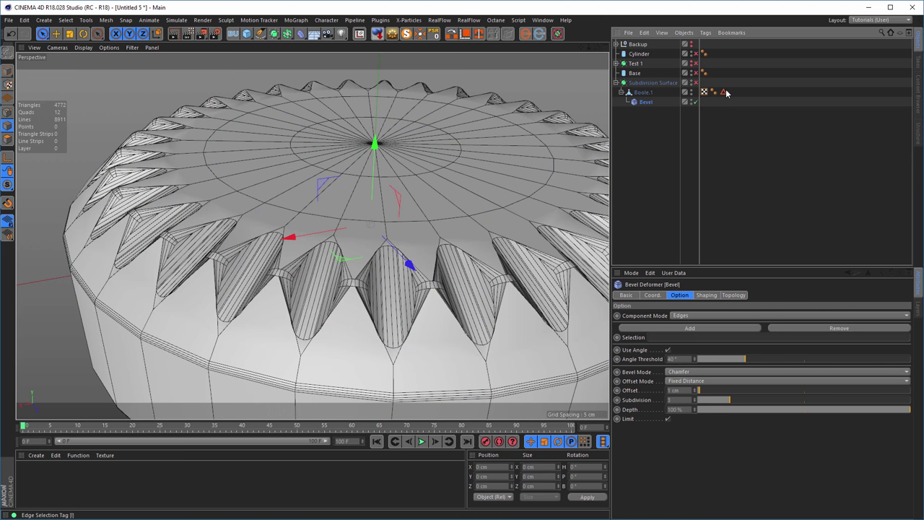
pyautogui.moveTo(725, 93); pyautogui.dragTo(670, 340)
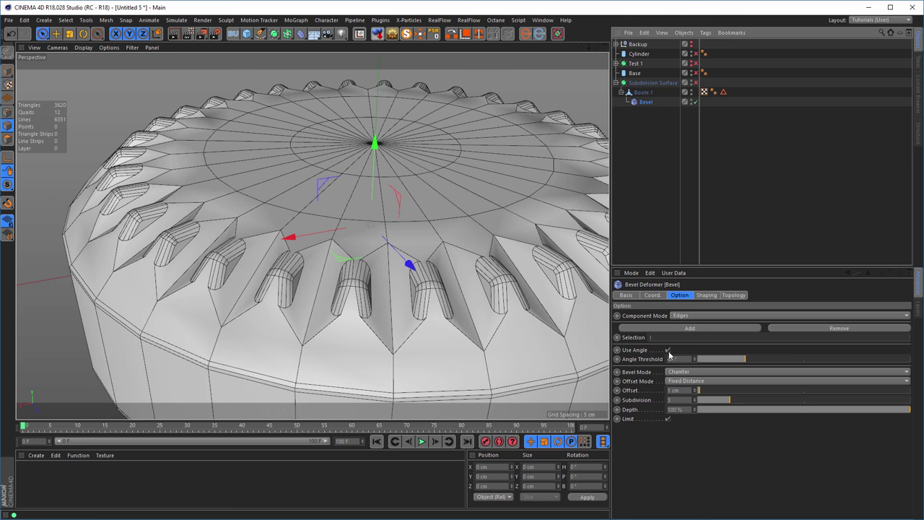
pyautogui.click(668, 350)
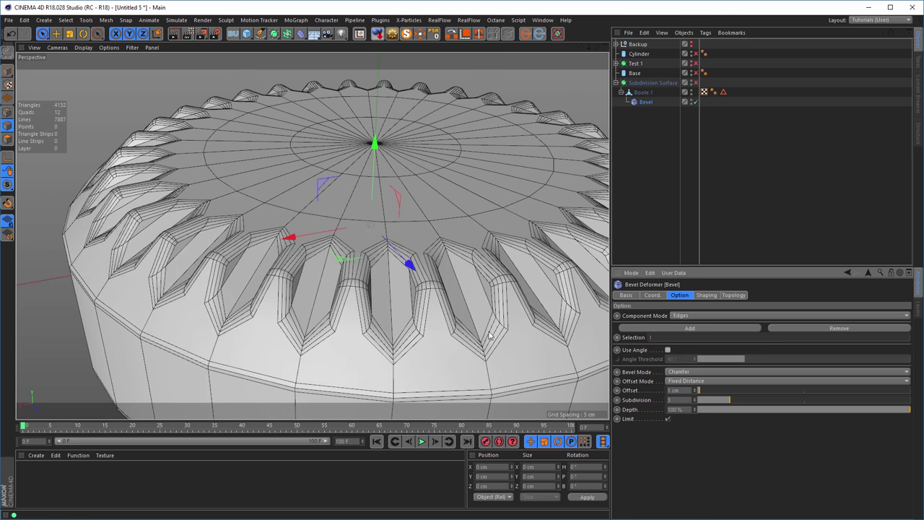
# Set the bevel offset to 1.5 cm and switch Bevel Mode from Chamfer to Solid.
pyautogui.doubleClick(675, 390)
pyautogui.write('5')
pyautogui.press('Return')
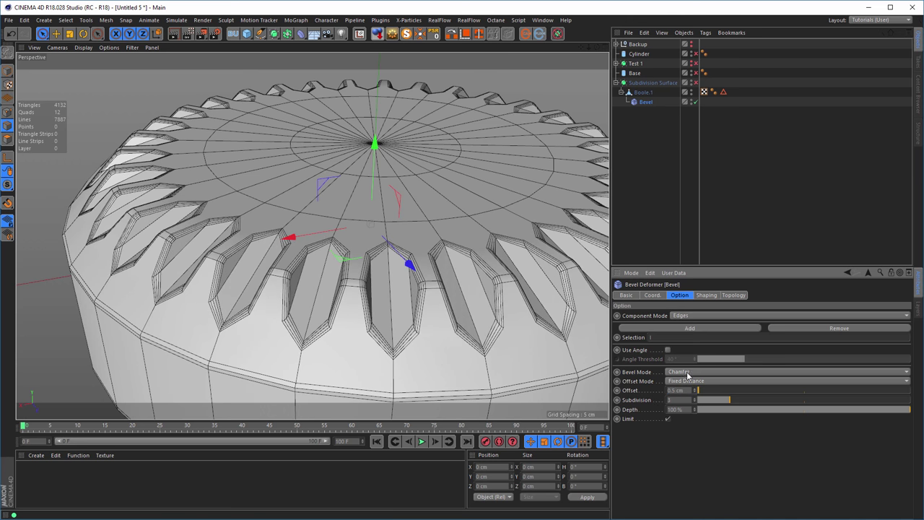
pyautogui.click(689, 372)
pyautogui.click(683, 391)
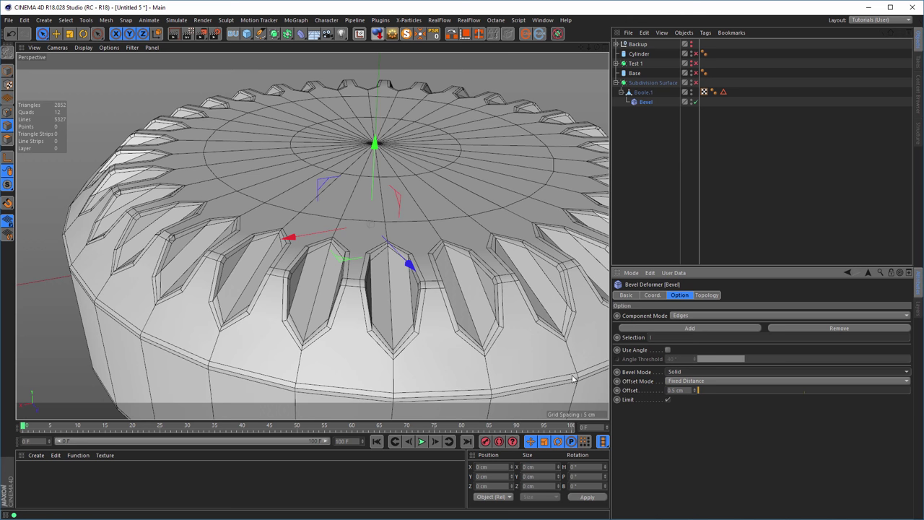
pyautogui.keyDown('alt'); pyautogui.moveTo(393, 216); pyautogui.dragTo(423, 228); pyautogui.keyUp('alt')
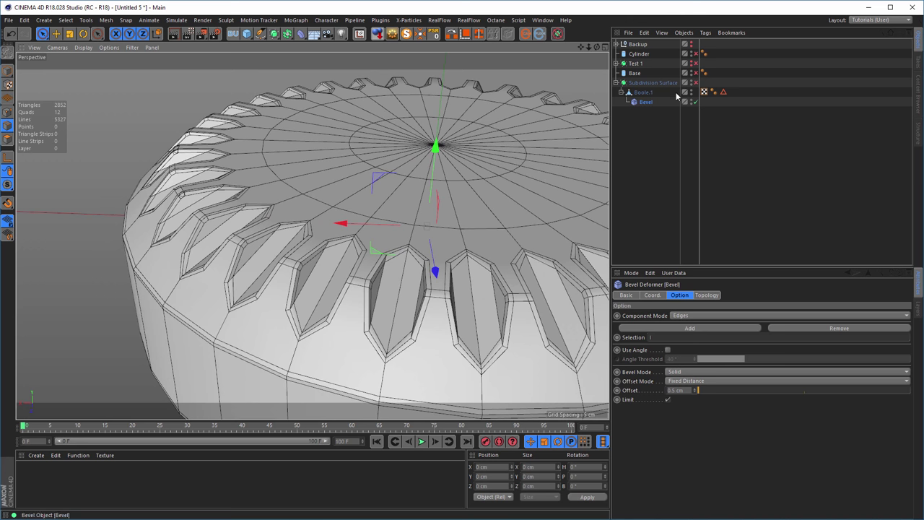
# Enable the Subdivision Surface and preview the smoothed puck with a Ctrl+R viewport render.
pyautogui.click(695, 83)
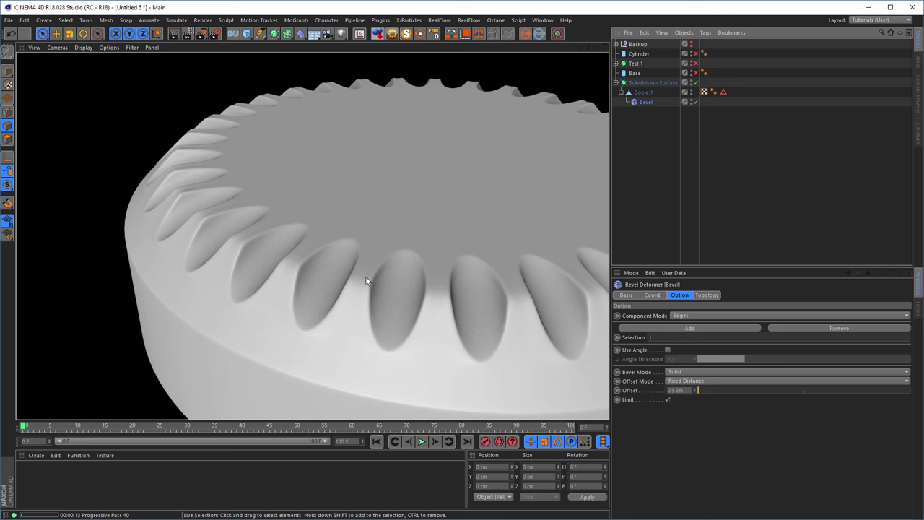
pyautogui.scroll(-5, 363, 249)
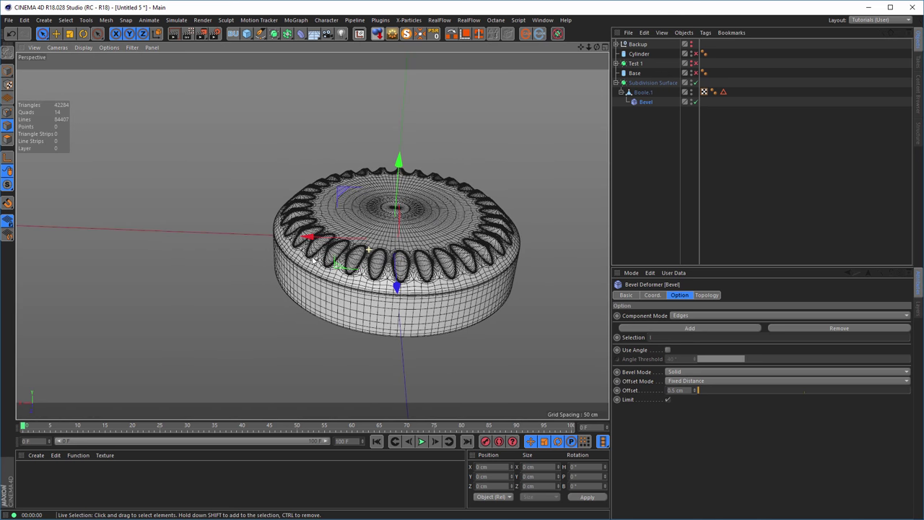
pyautogui.scroll(2, 322, 226)
pyautogui.keyDown('alt'); pyautogui.moveTo(322, 226); pyautogui.dragTo(276, 142); pyautogui.keyUp('alt')
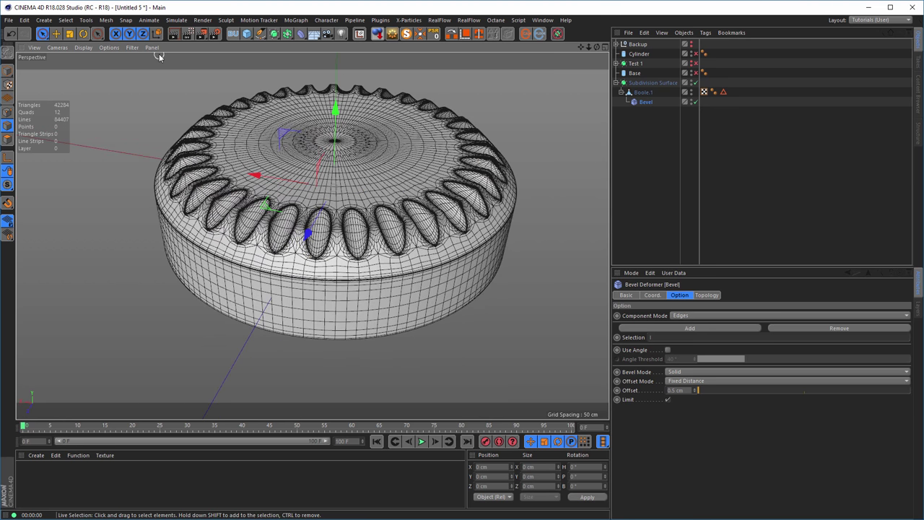
pyautogui.hotkey('ctrl', 'r')
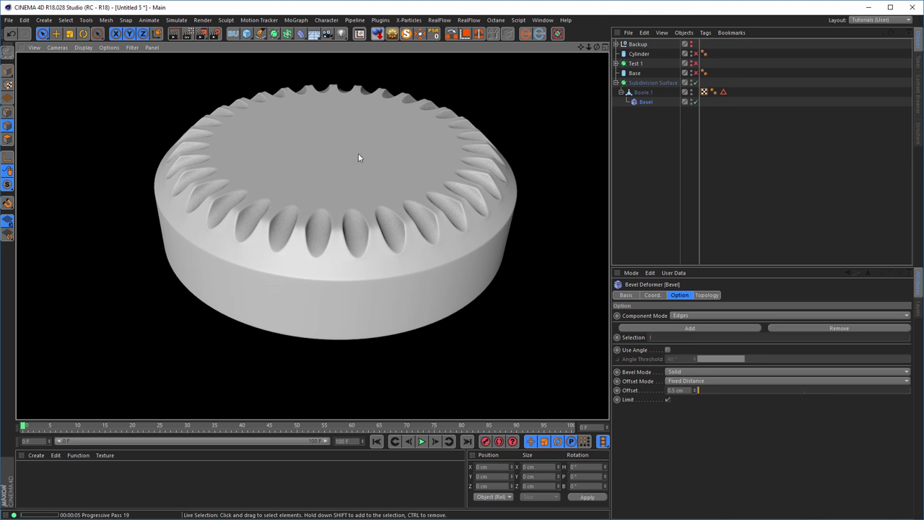
pyautogui.click(655, 146)
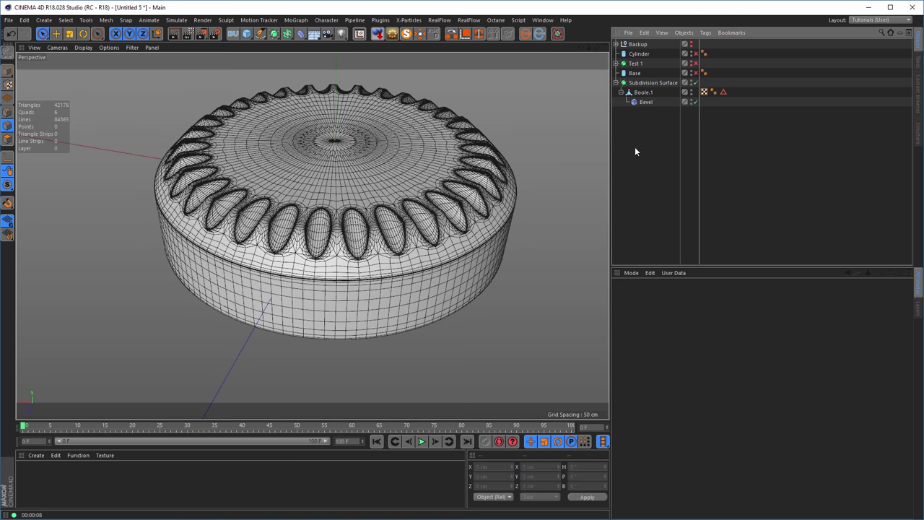
# Show the viewport as Isoparms and compare the notches with the ClearSounds reference photo.
pyautogui.click(83, 47)
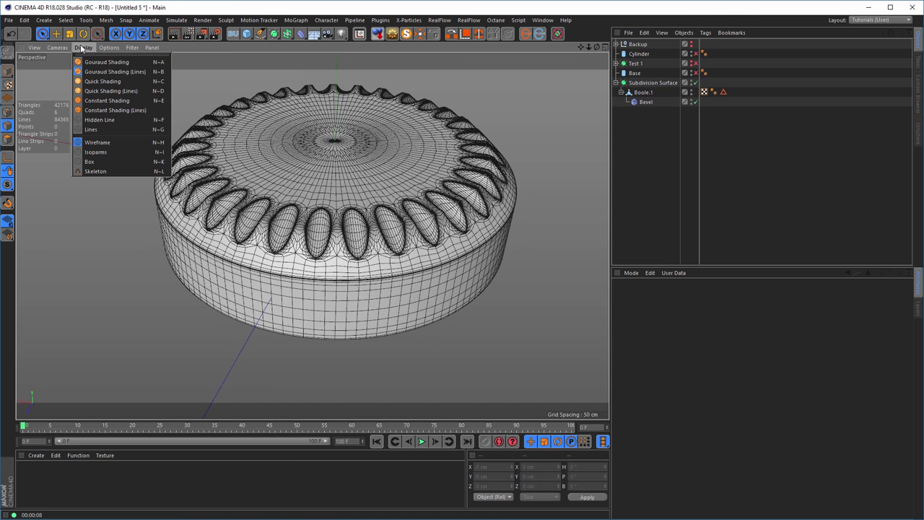
pyautogui.click(102, 151)
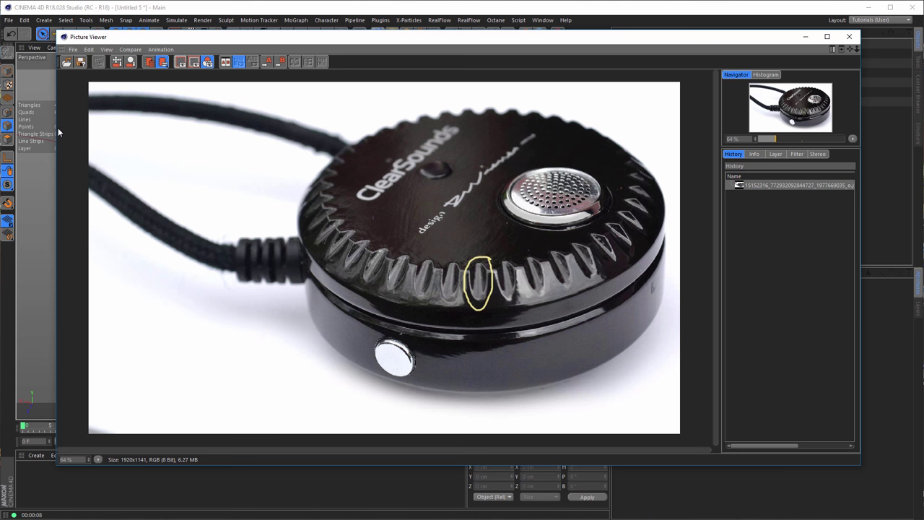
pyautogui.moveTo(57, 127); pyautogui.dragTo(375, 184)
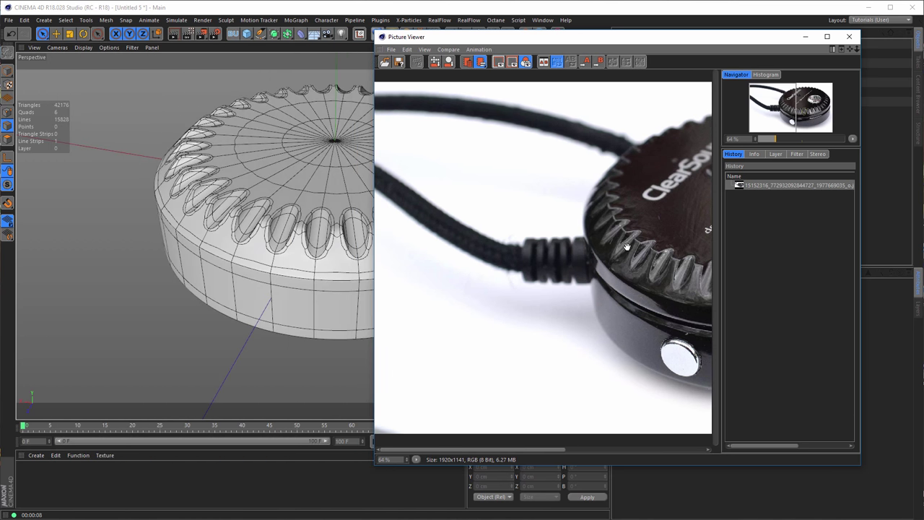
pyautogui.moveTo(606, 262); pyautogui.dragTo(420, 262)
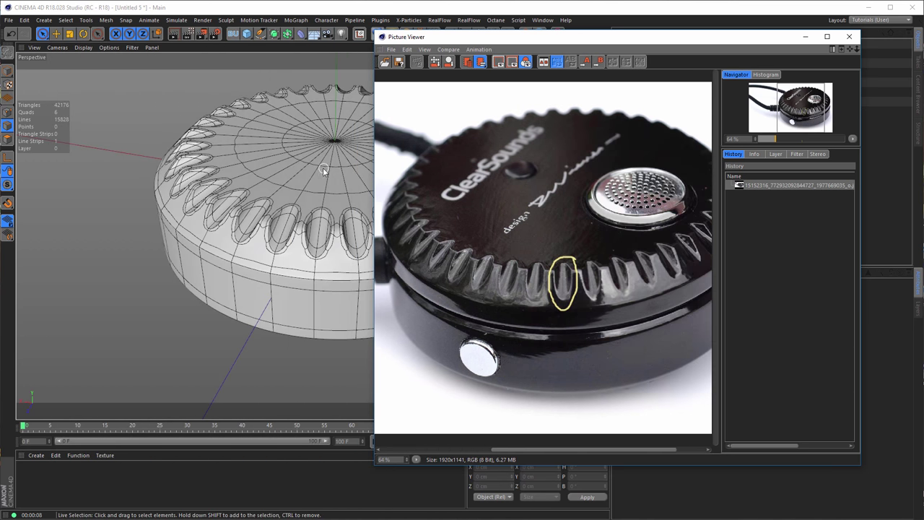
pyautogui.moveTo(546, 37); pyautogui.dragTo(562, 22)
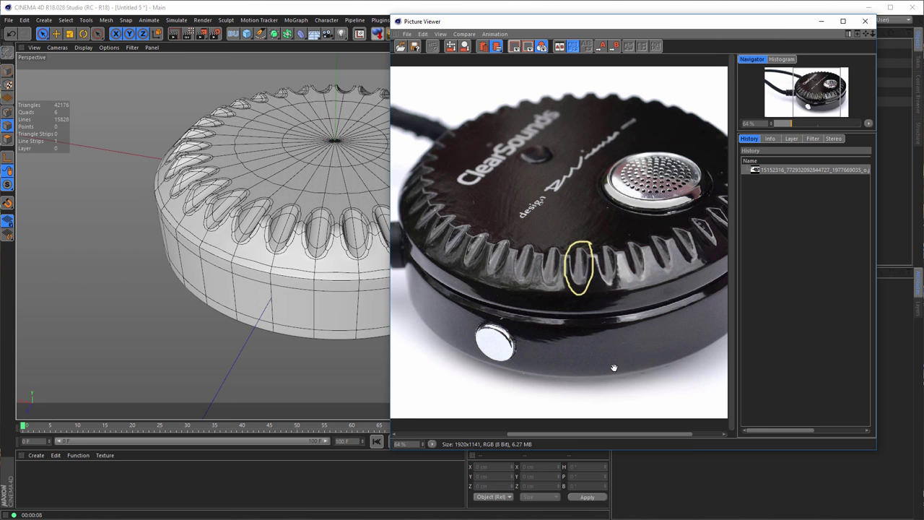
pyautogui.click(865, 22)
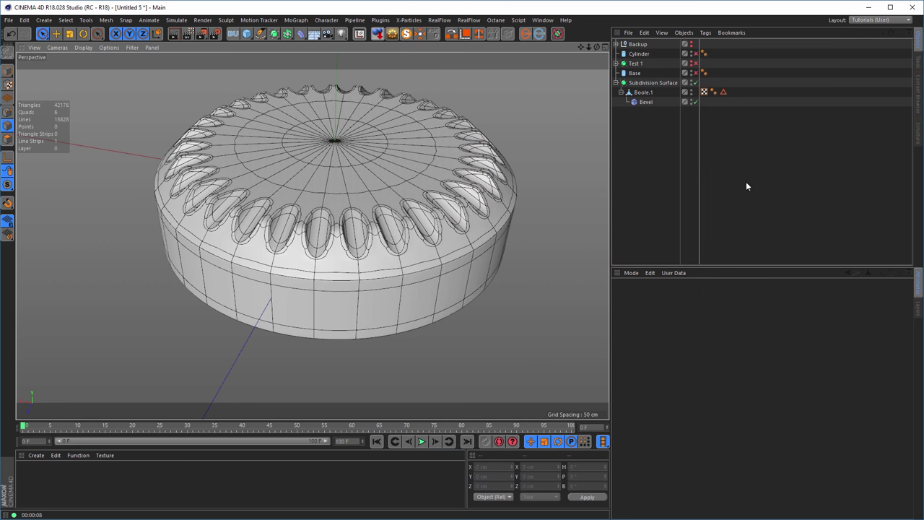
pyautogui.keyDown('alt'); pyautogui.moveTo(437, 181); pyautogui.dragTo(420, 216); pyautogui.keyUp('alt')
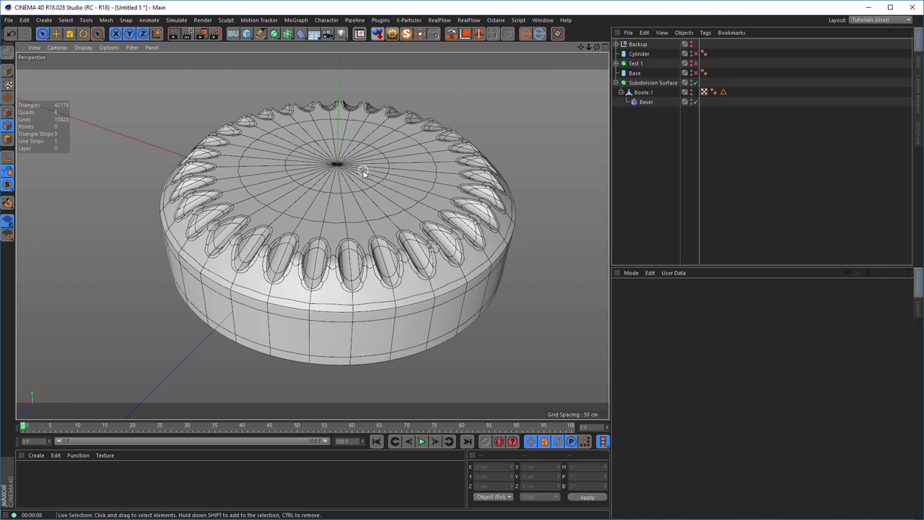
pyautogui.keyDown('alt'); pyautogui.moveTo(356, 189); pyautogui.dragTo(327, 187, button='middle'); pyautogui.keyUp('alt')
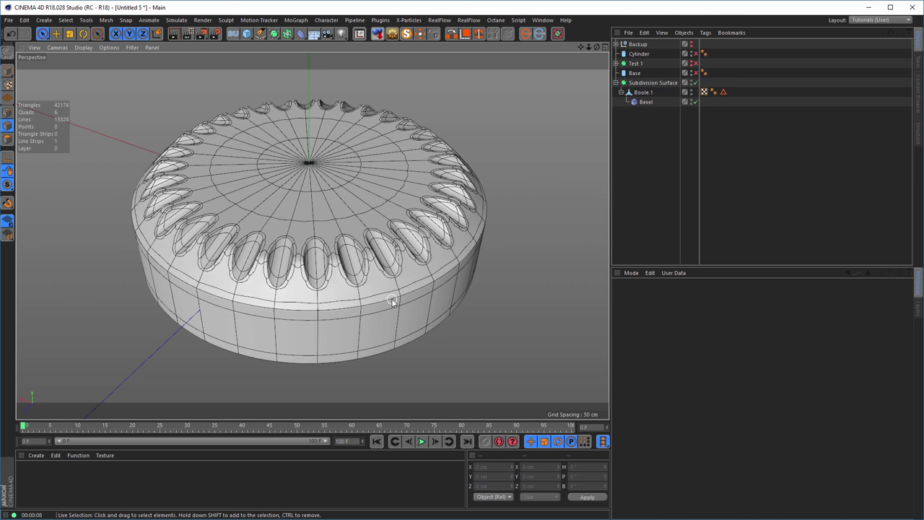
pyautogui.click(188, 34)
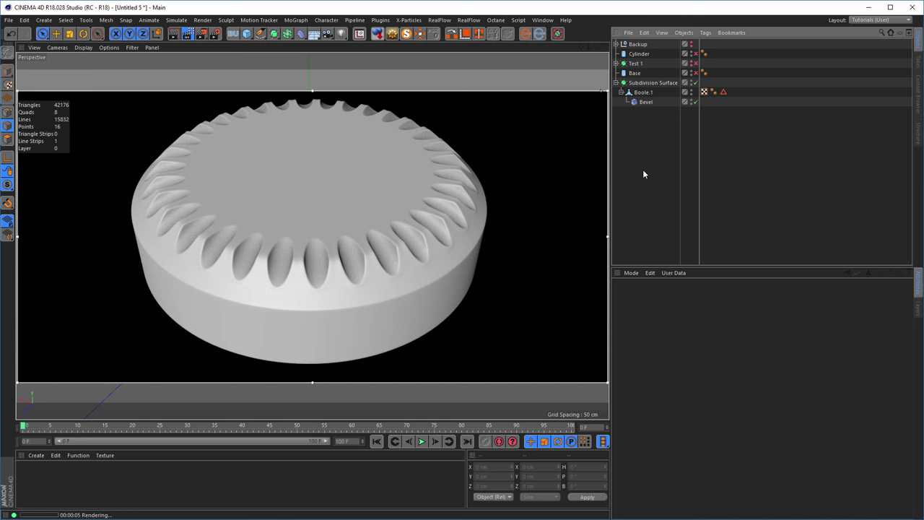
pyautogui.click(189, 34)
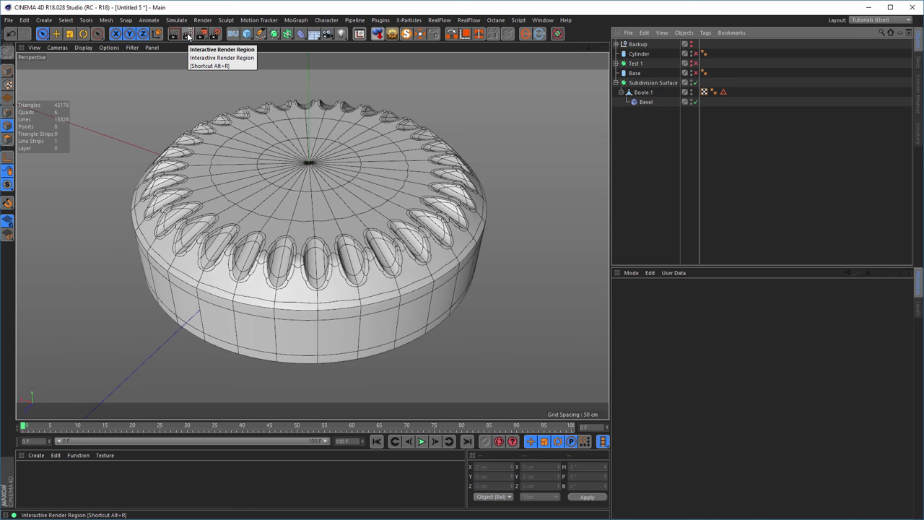